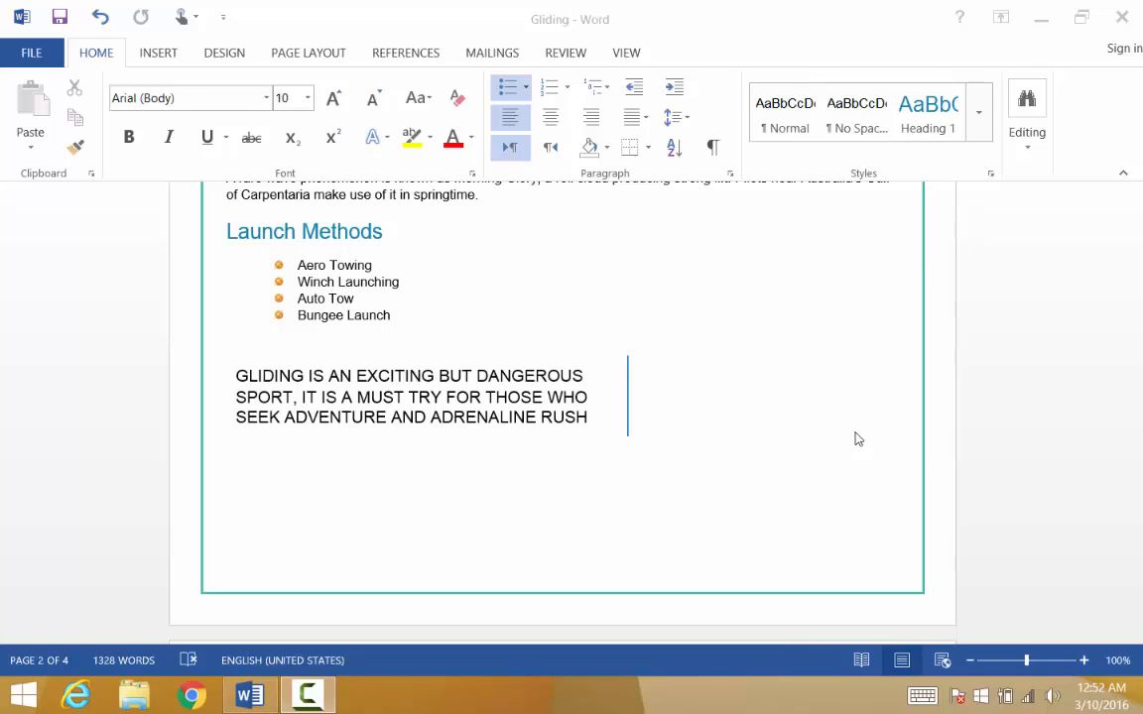
Step: Place the glider banner picture at the document's start behind the text and recolor it with the pale washout preset
click(640, 449)
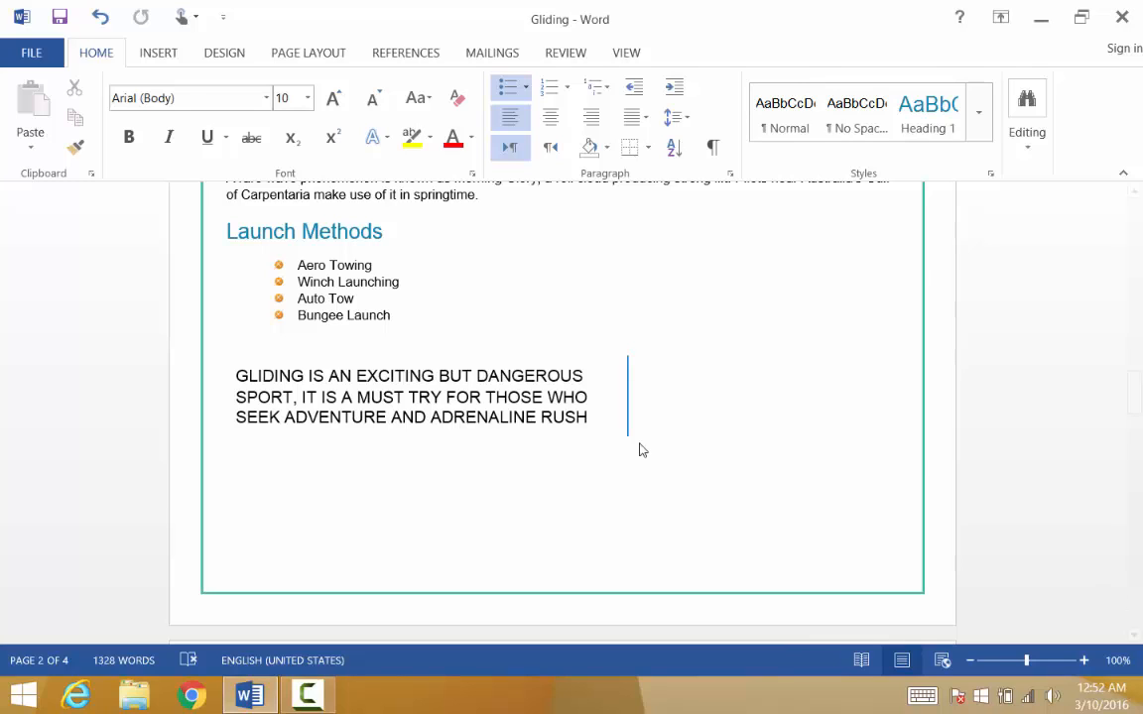
drag(1132, 392, 1132, 203)
click(475, 328)
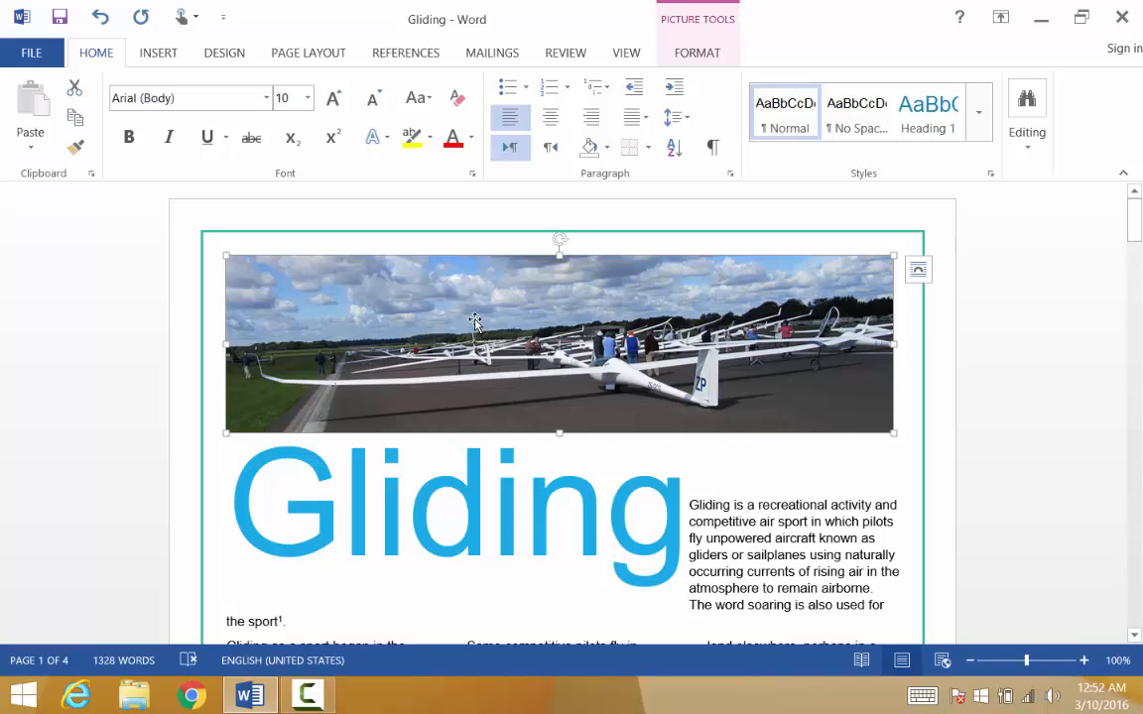
click(696, 55)
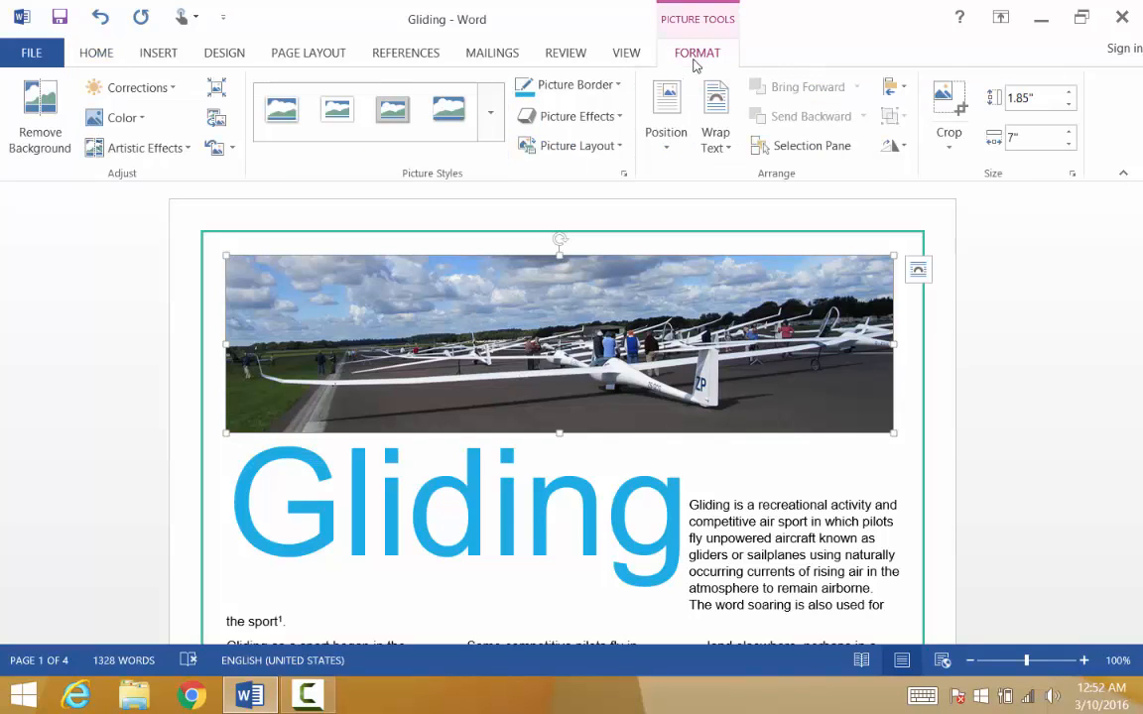
click(715, 148)
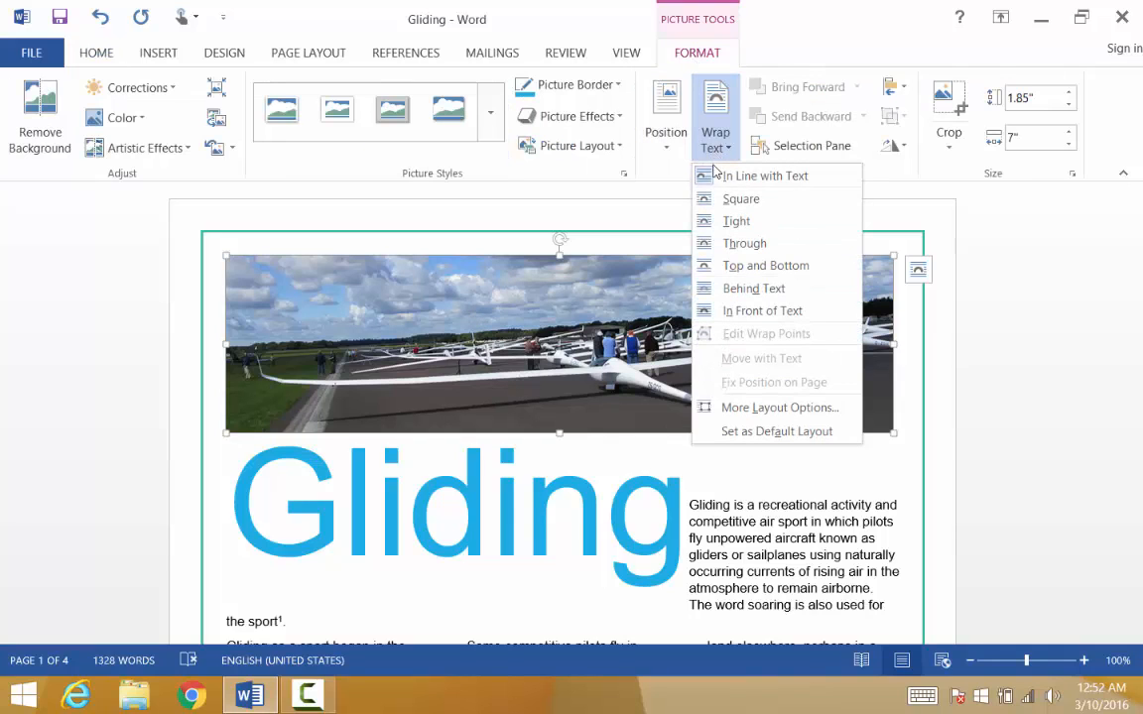
click(749, 289)
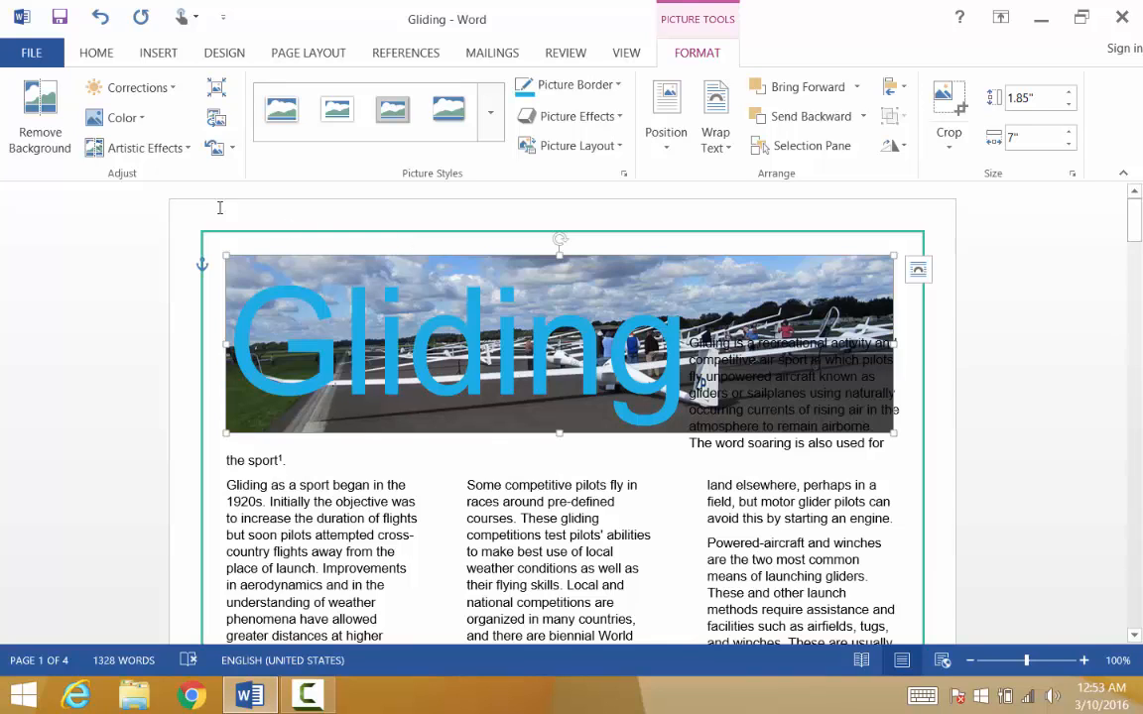
click(122, 119)
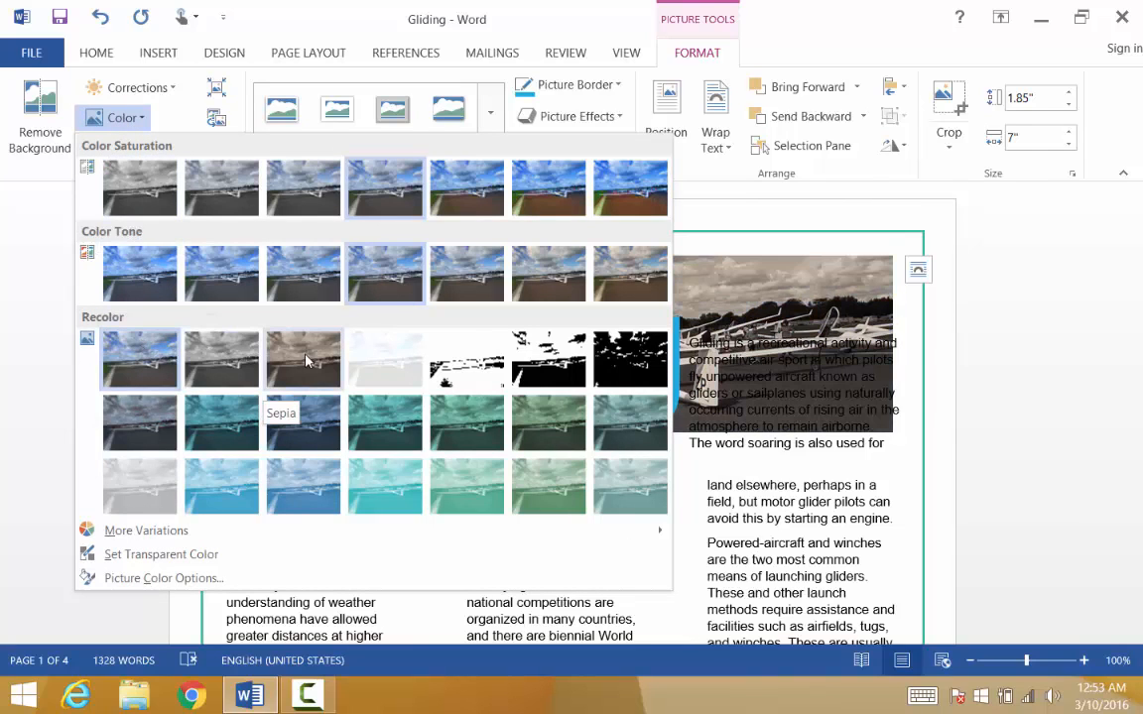
click(390, 364)
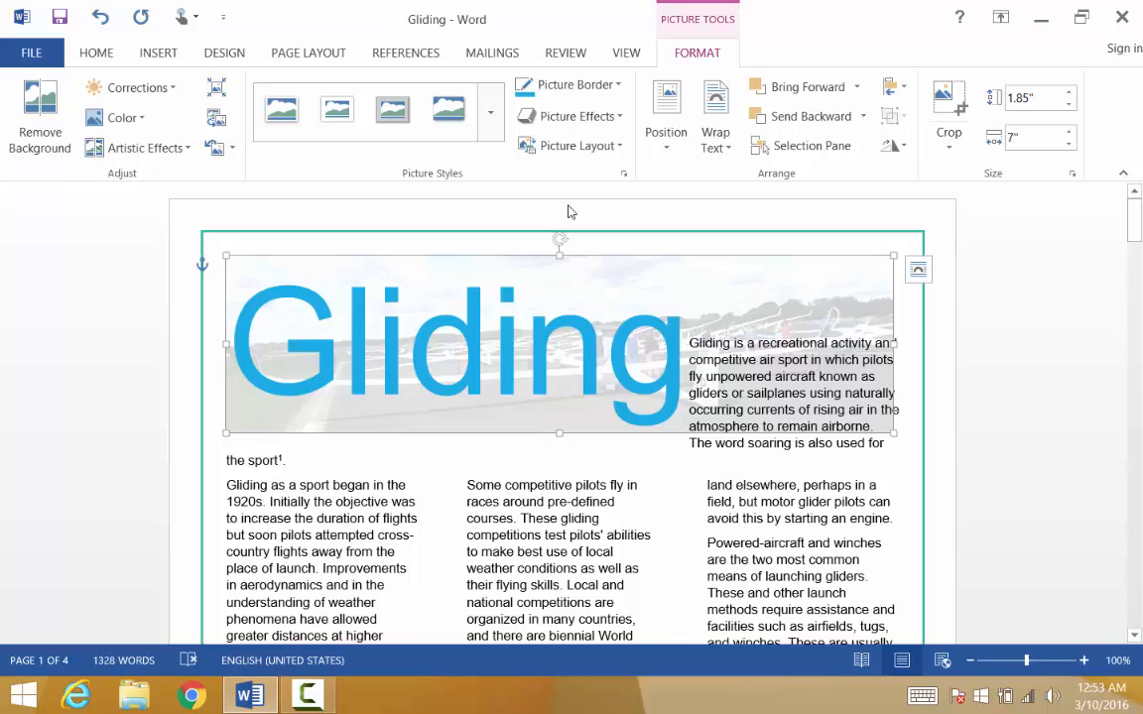
Step: Position the banner picture with horizontal alignment Centered relative to Page and vertical alignment Top relative to Page
click(667, 139)
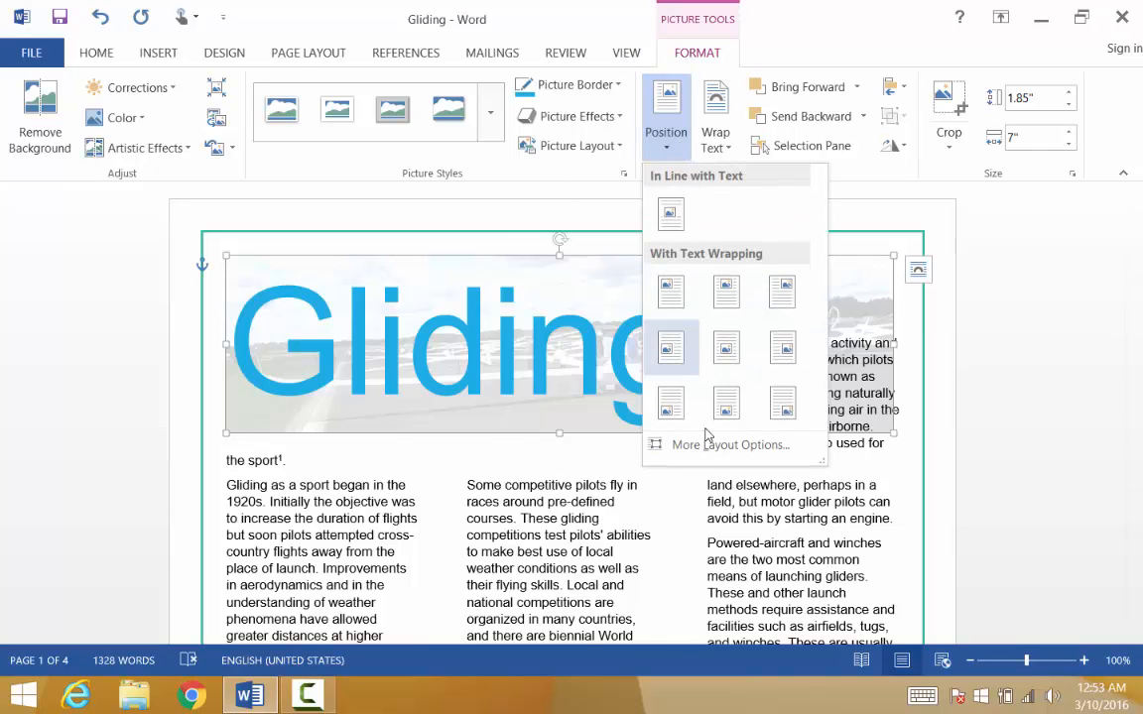
click(677, 442)
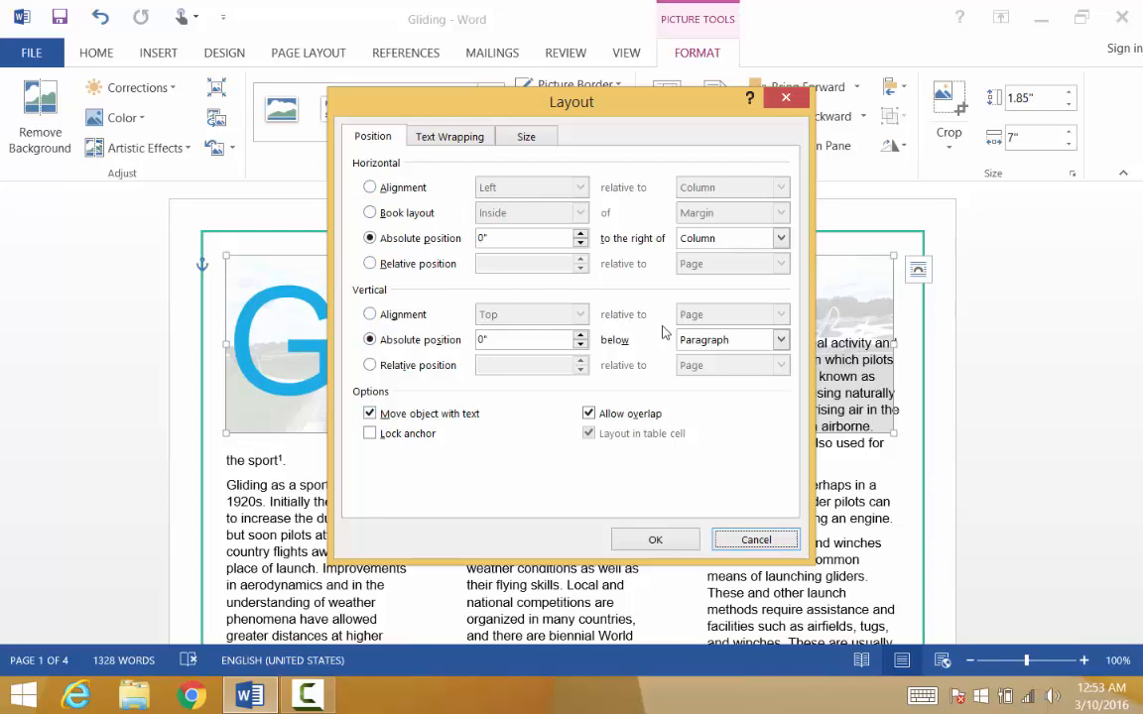
click(382, 315)
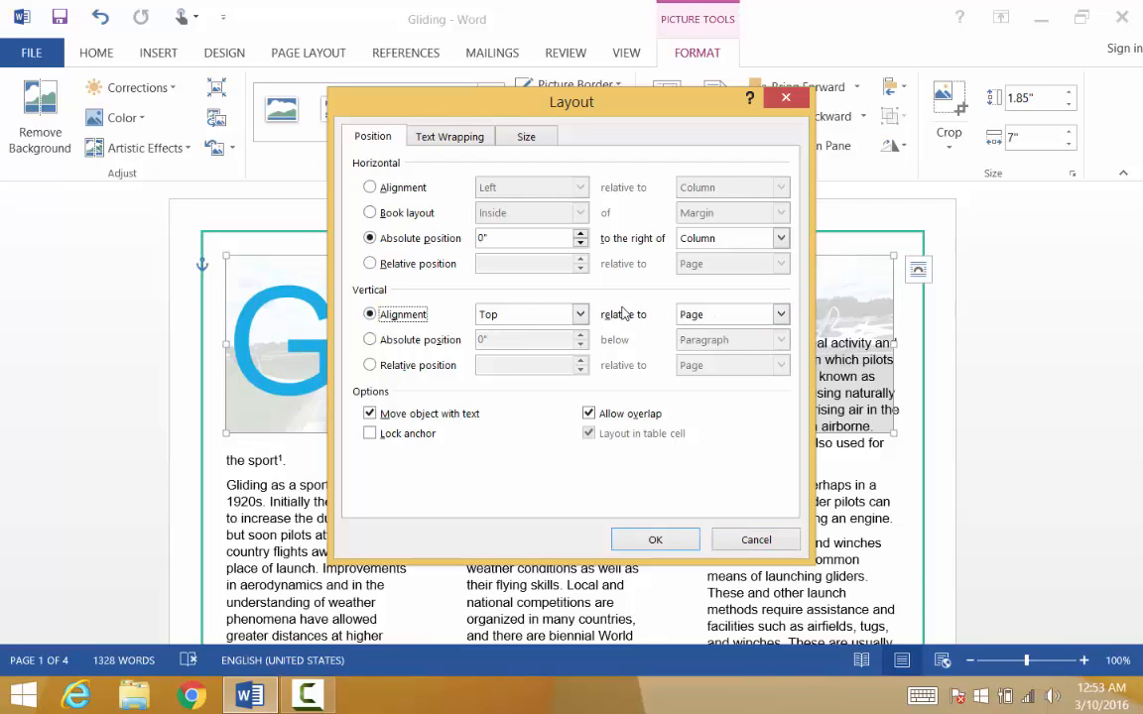
click(383, 191)
click(504, 188)
click(519, 219)
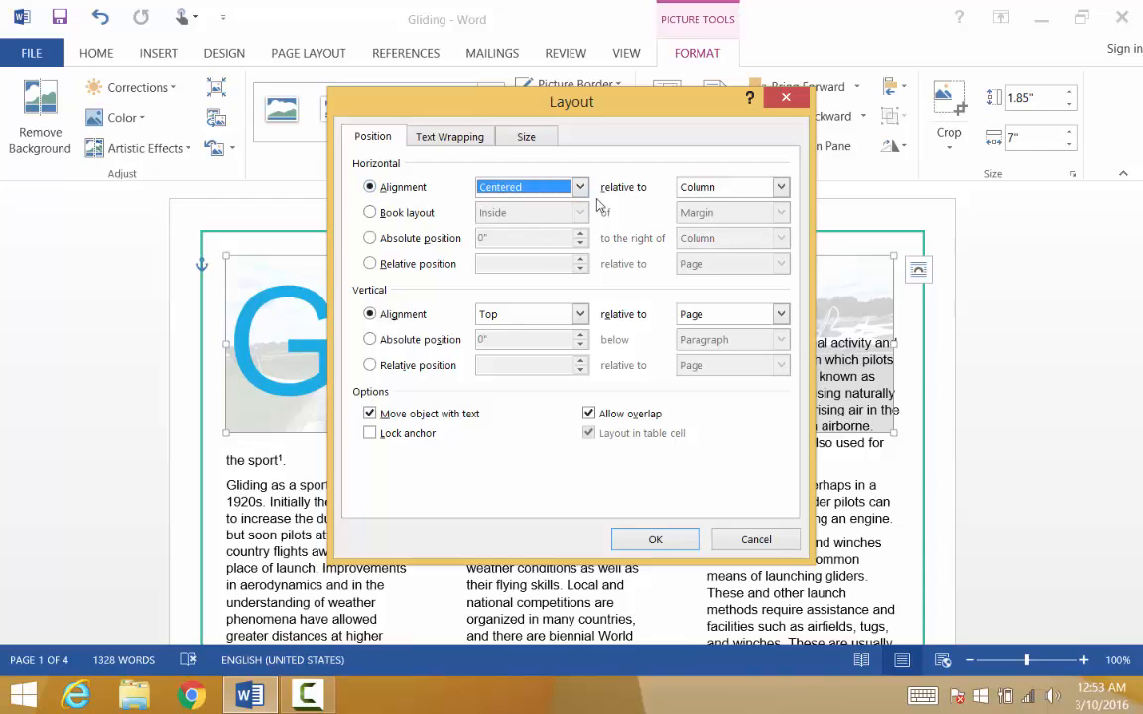
click(704, 187)
click(721, 224)
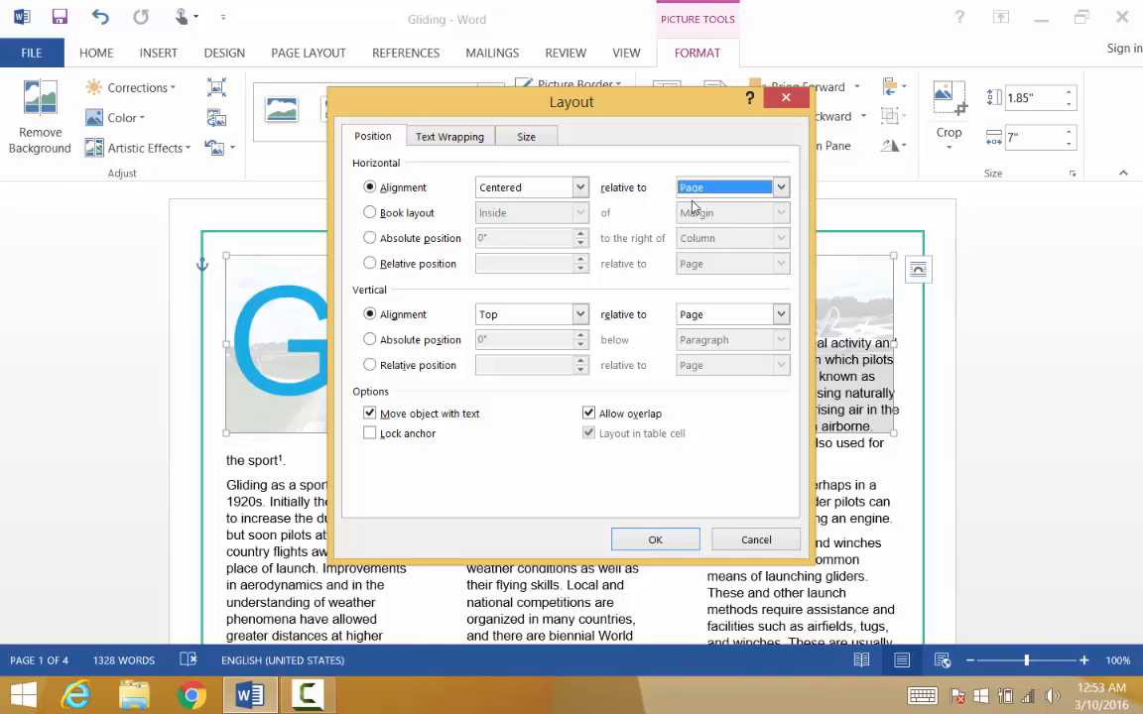
click(658, 541)
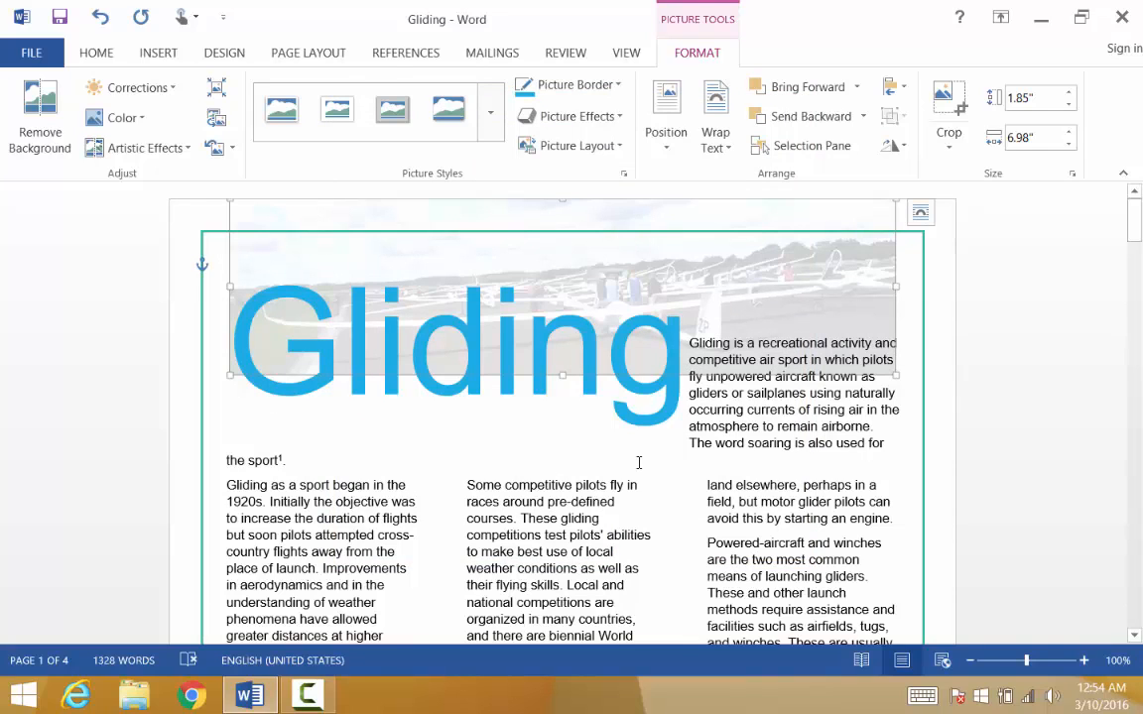
Step: Enlarge the banner picture to a height of 3" and deselect it
click(1069, 93)
click(1069, 93)
click(1069, 93)
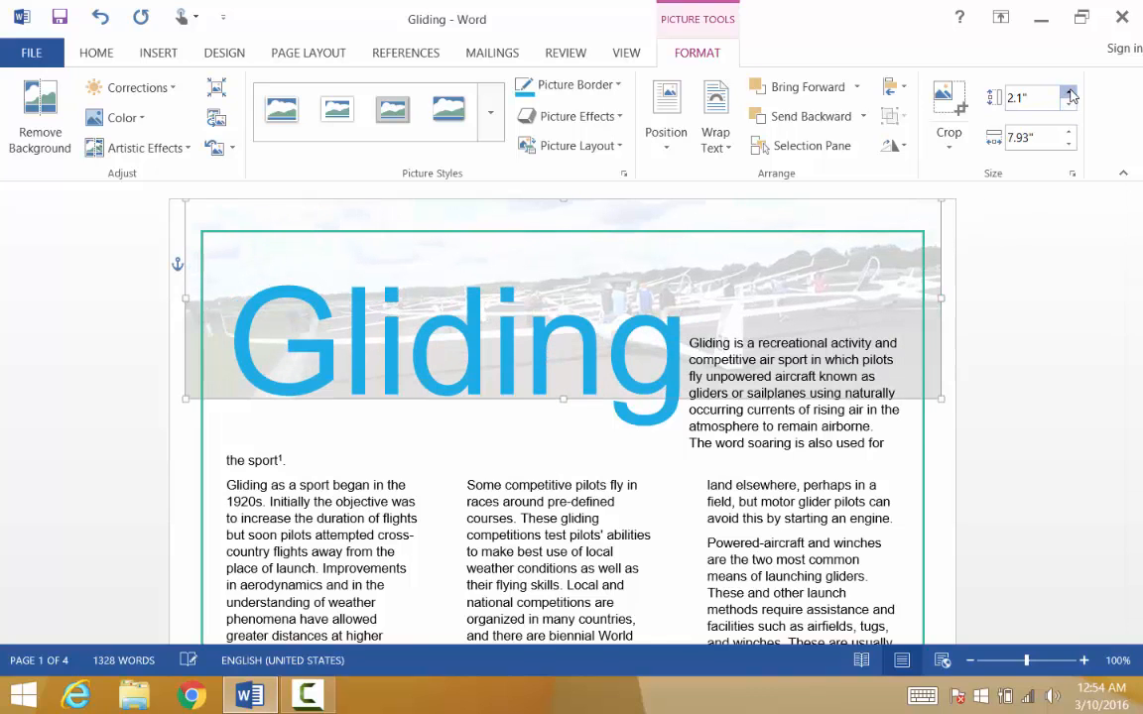
click(1069, 94)
click(1069, 93)
click(1069, 93)
click(1070, 93)
click(1069, 93)
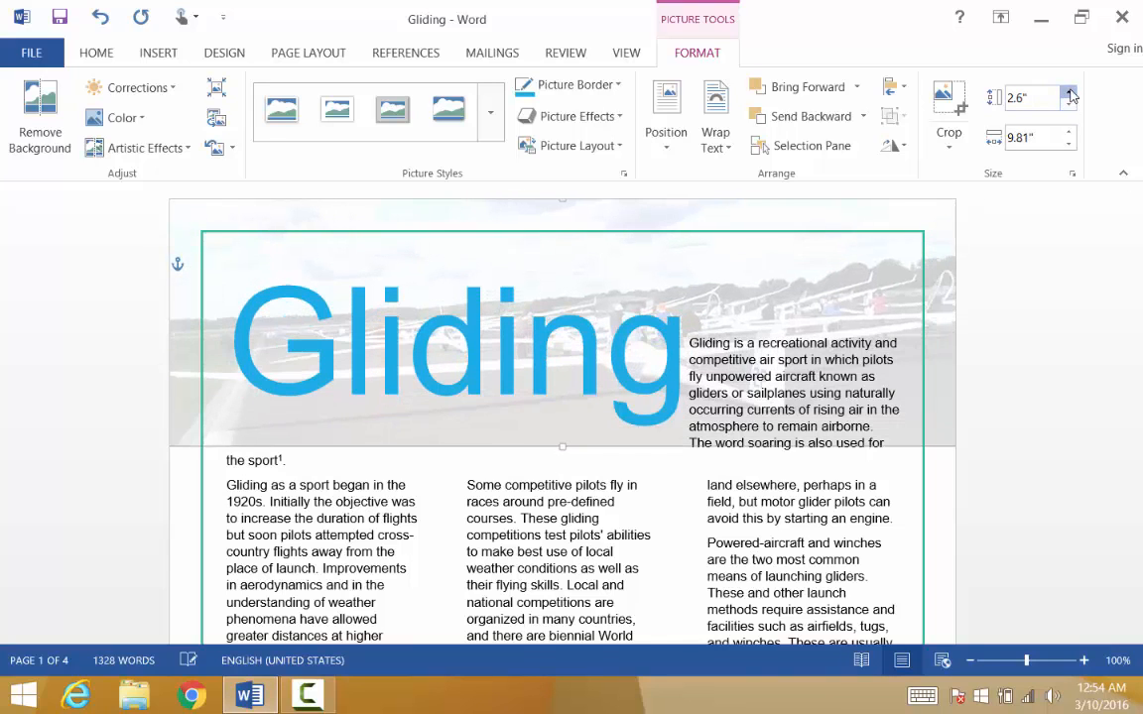
click(1069, 93)
click(1069, 94)
click(1070, 94)
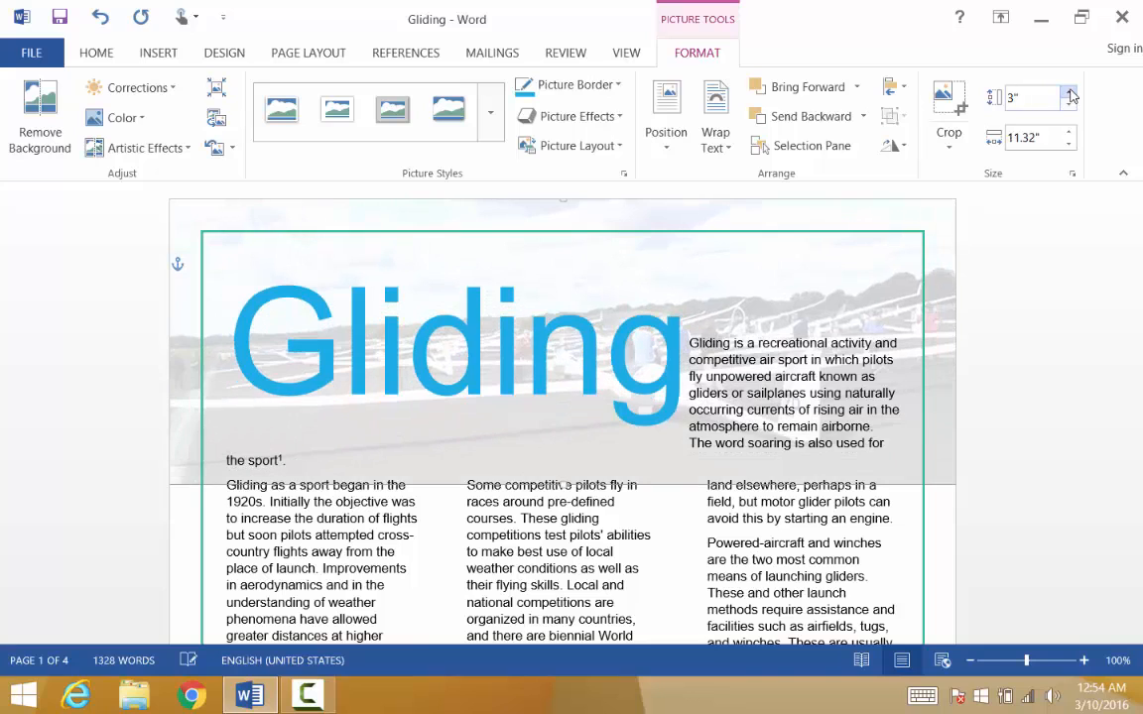
click(853, 562)
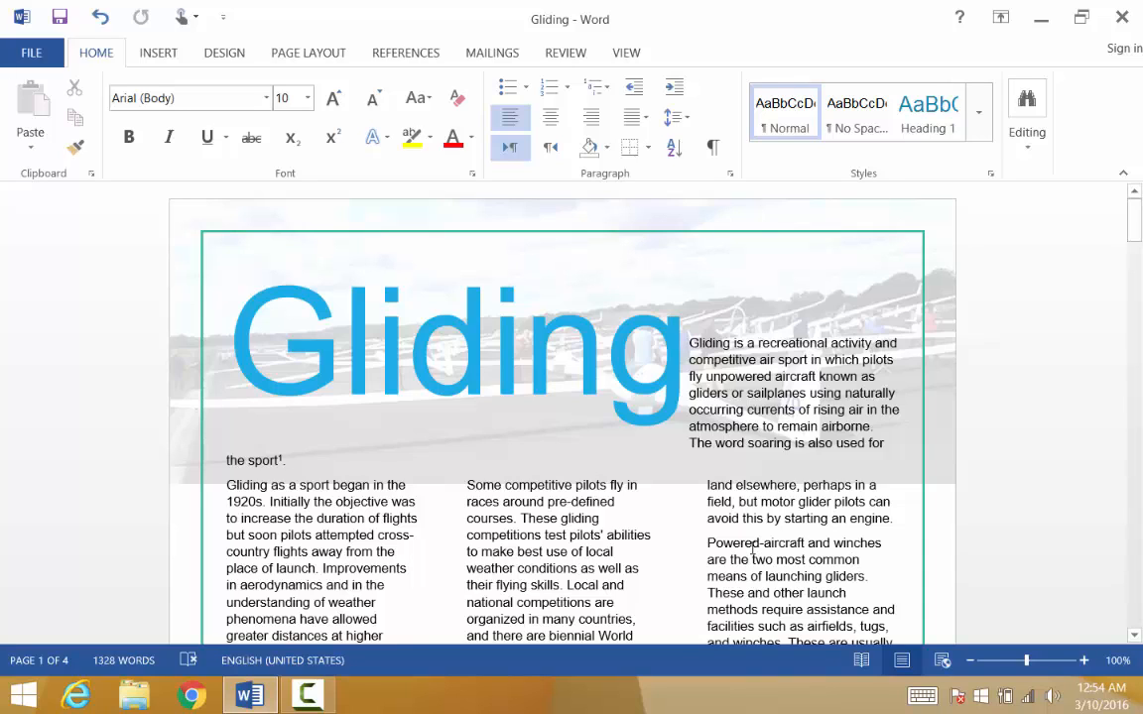
Step: Insert a page break directly before the "Types of Gliders" heading
scroll(650, 547, down, 8)
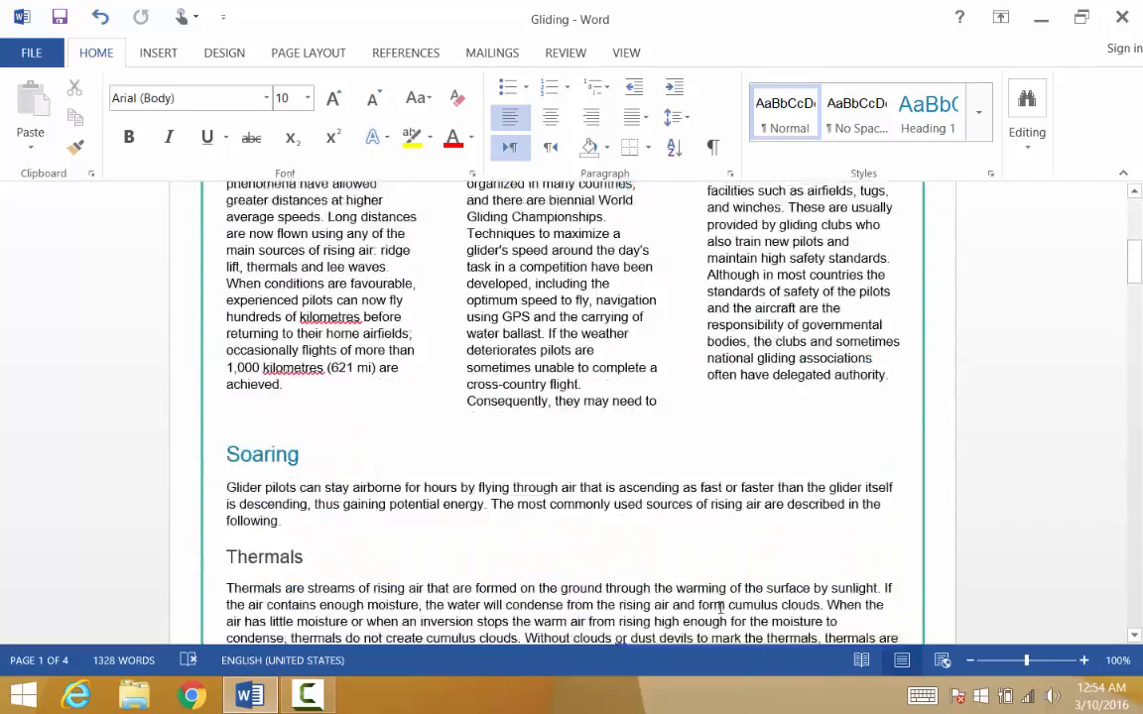
scroll(720, 606, down, 20)
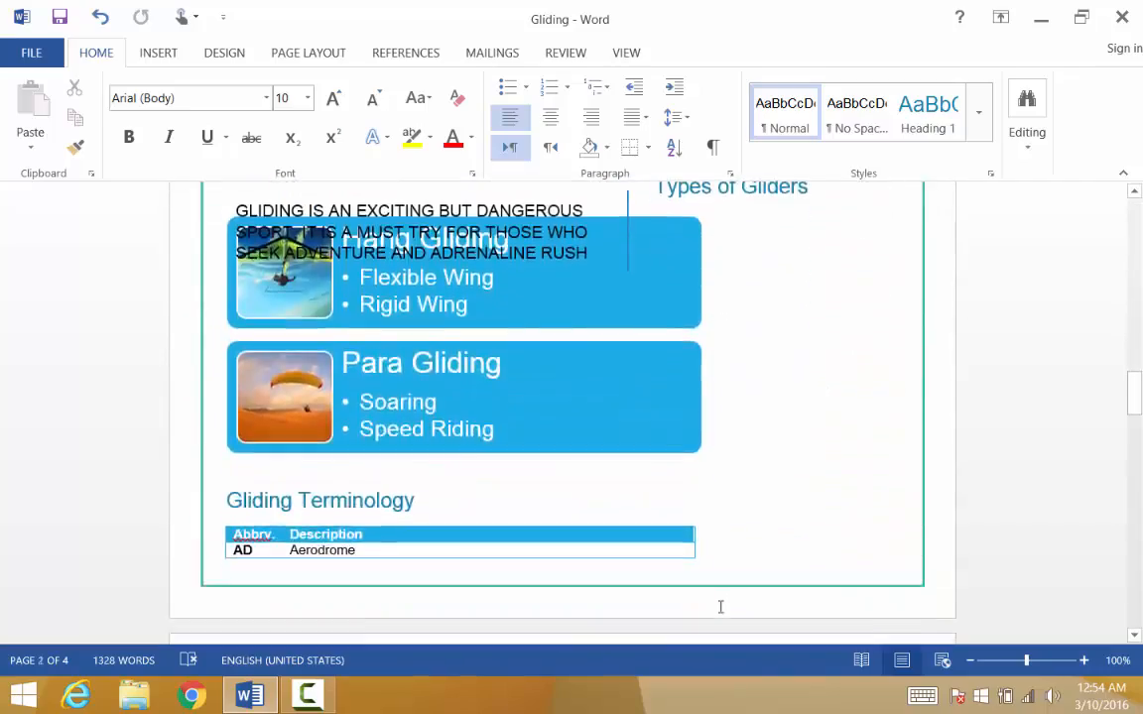
scroll(720, 606, up, 7)
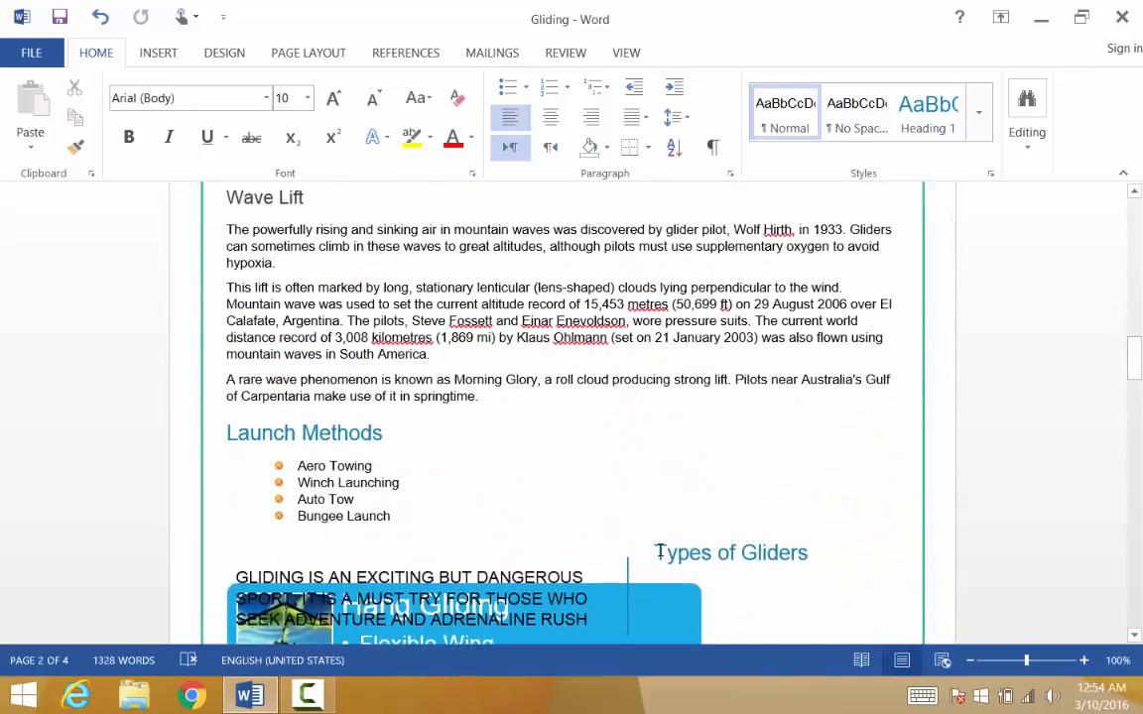
click(659, 552)
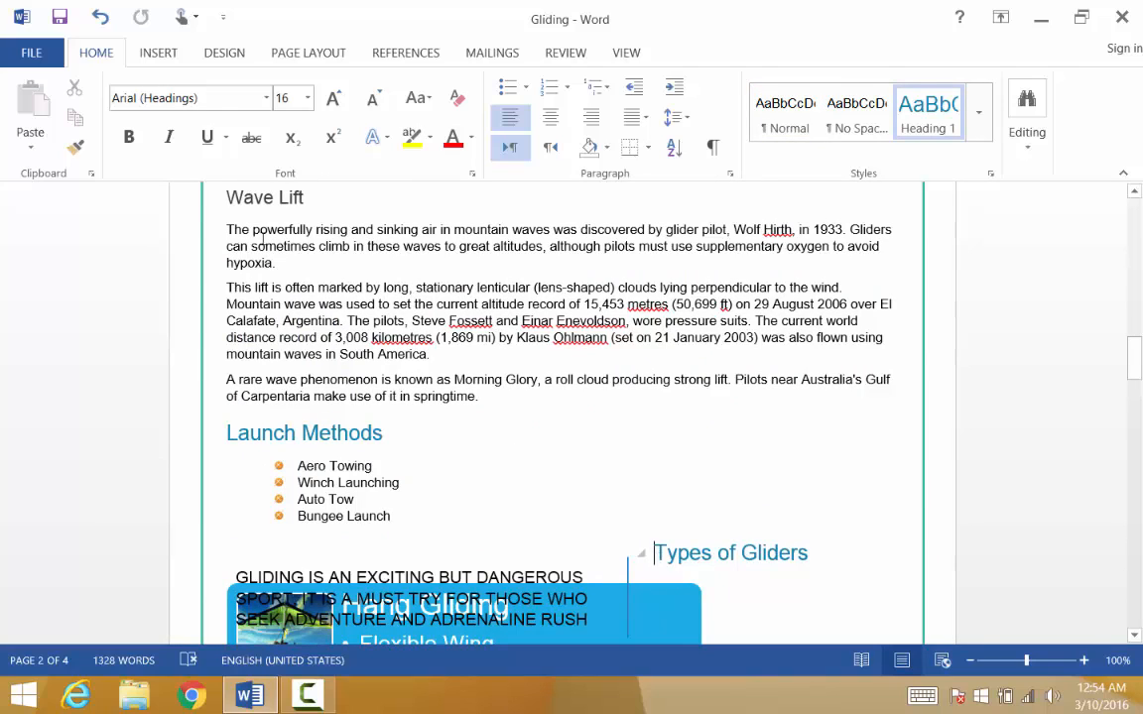
click(160, 53)
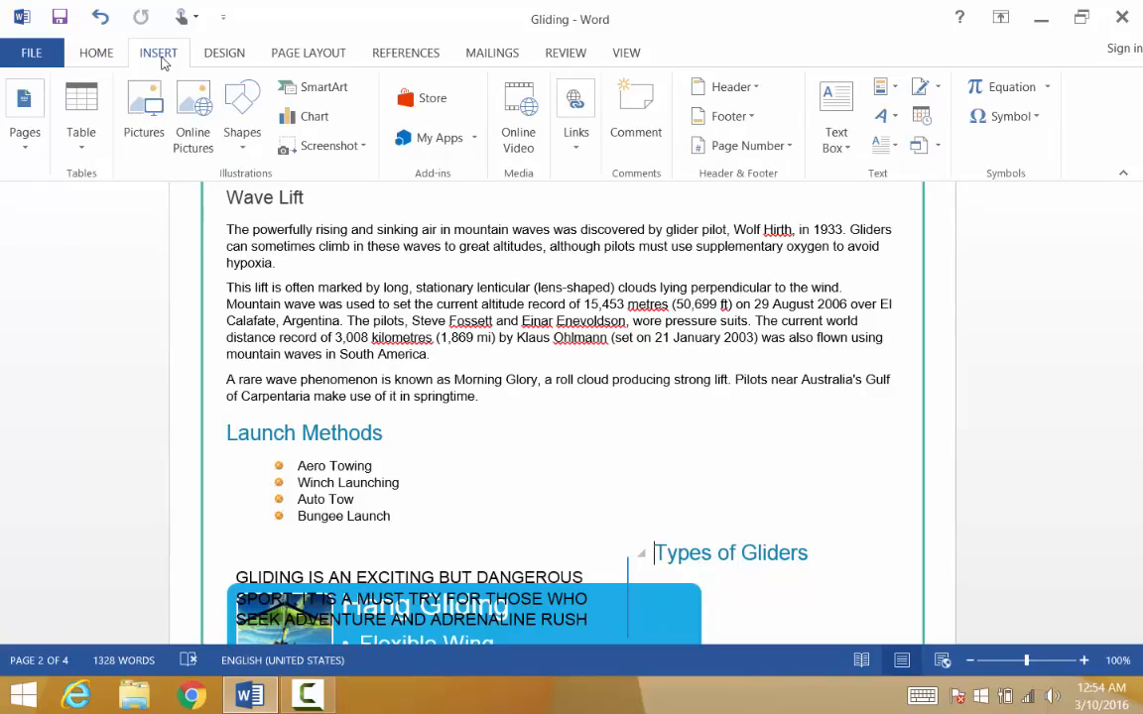
click(24, 141)
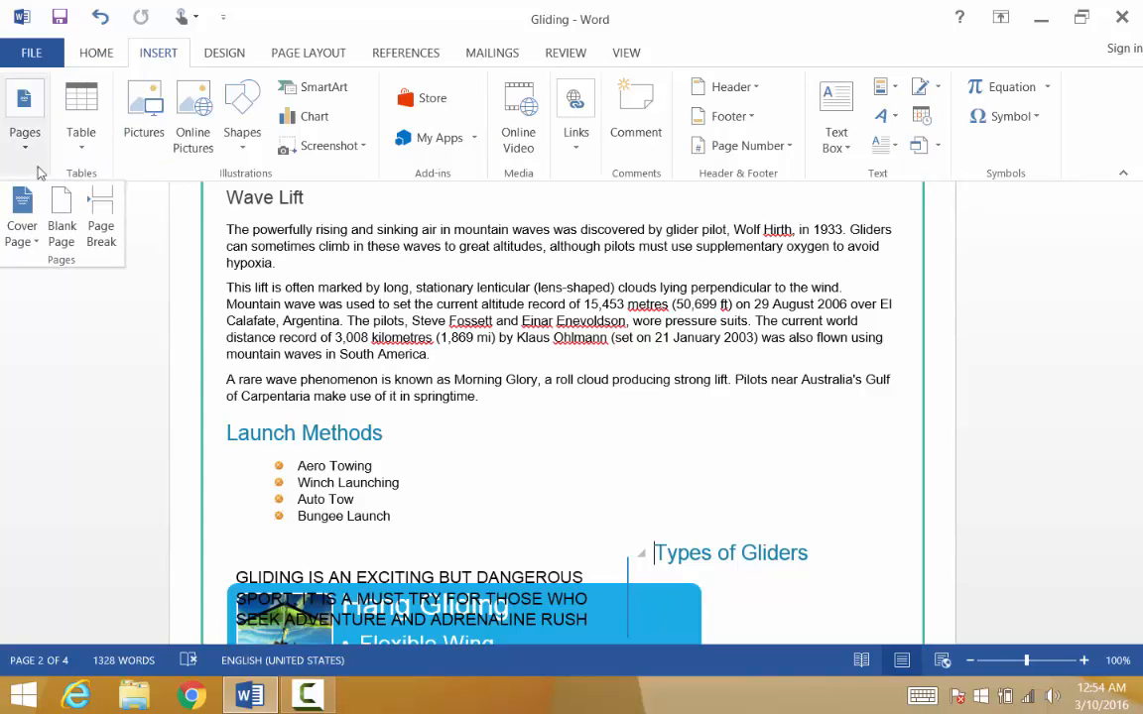
click(100, 228)
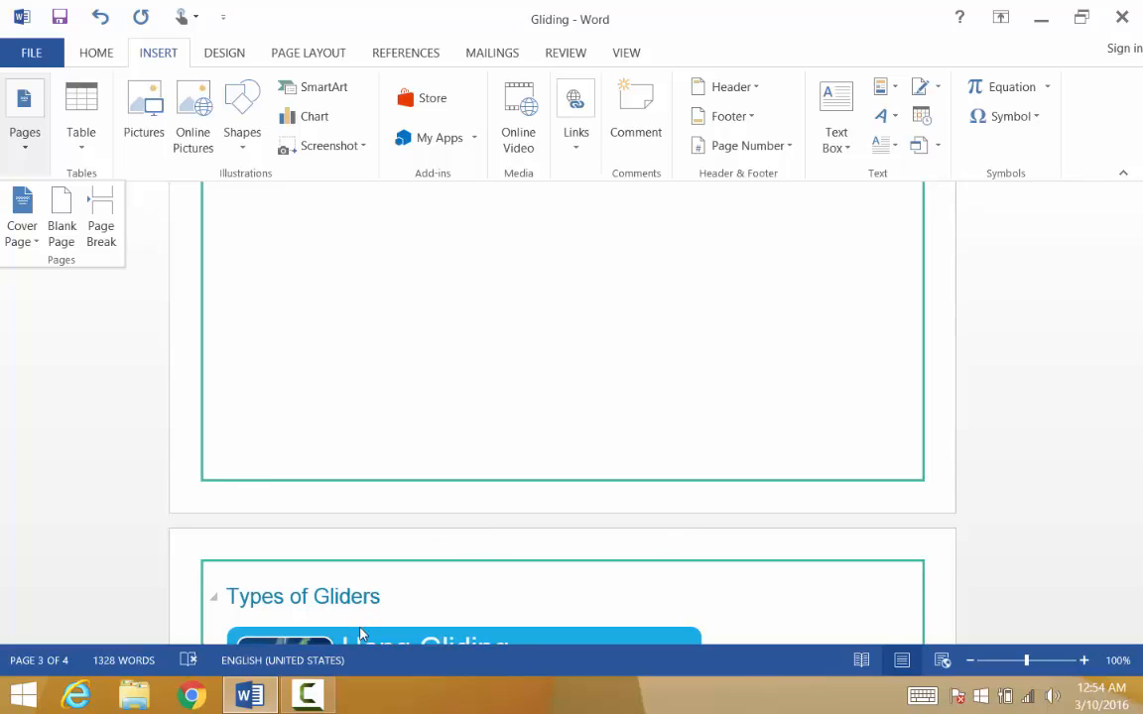
click(698, 307)
Step: Insert a Next Page section break directly before the "Modern Gliders" heading
scroll(679, 334, down, 5)
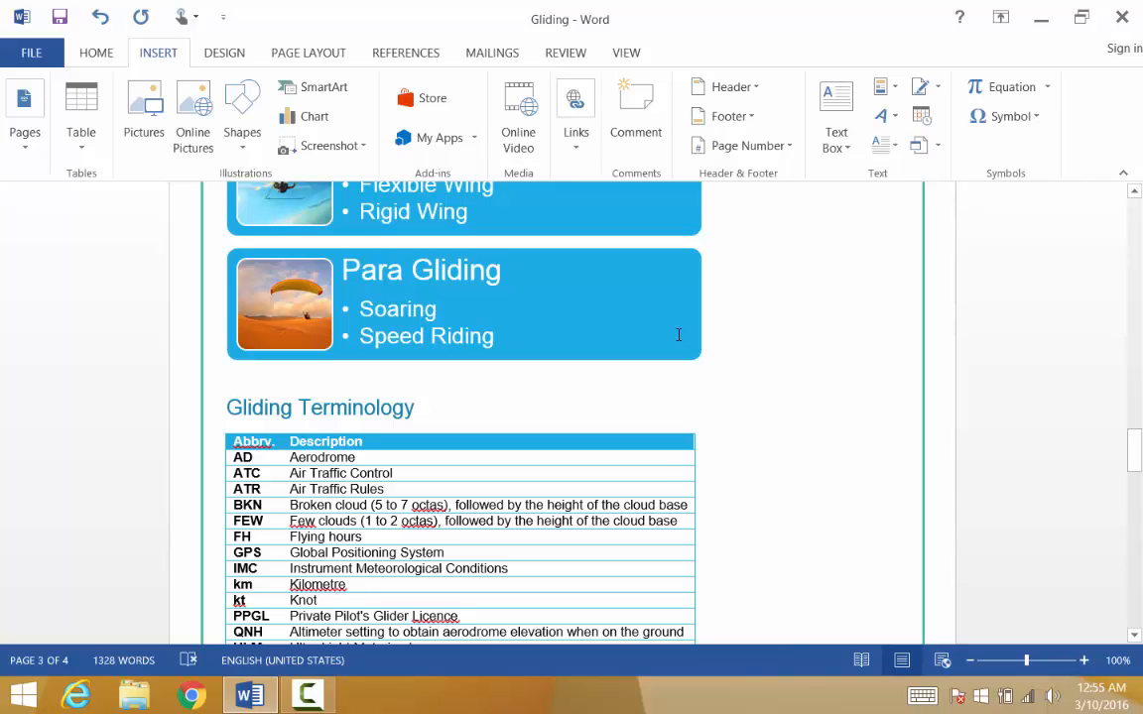
scroll(677, 338, down, 10)
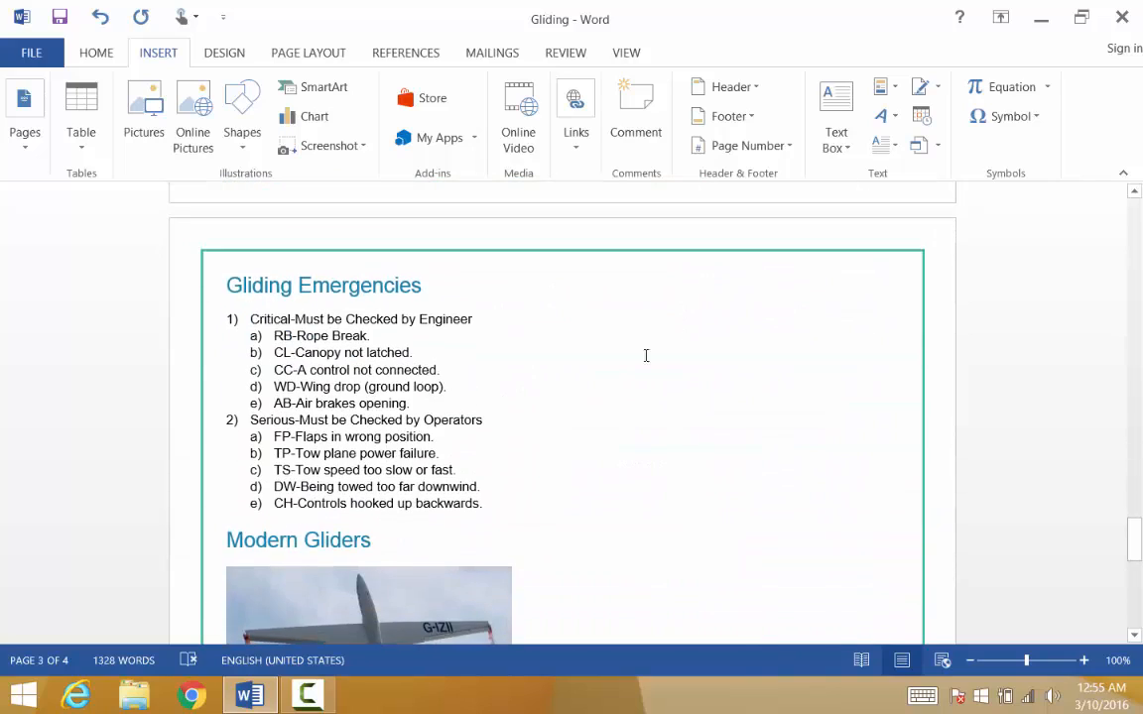
click(227, 540)
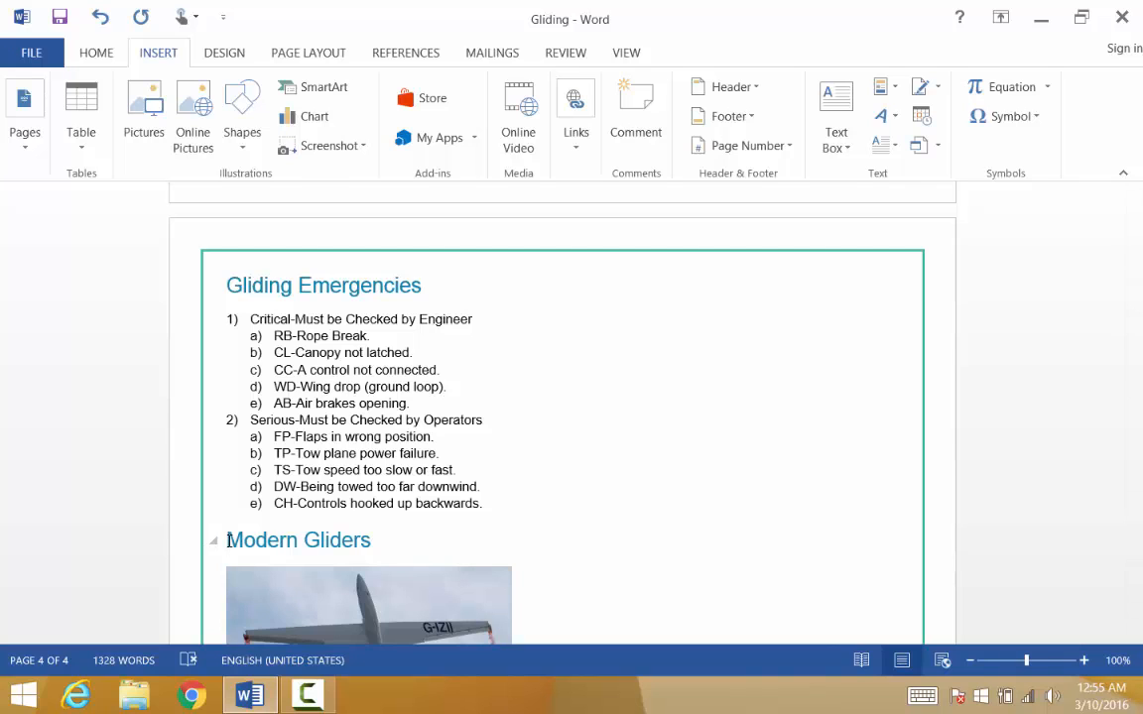
click(305, 56)
click(294, 88)
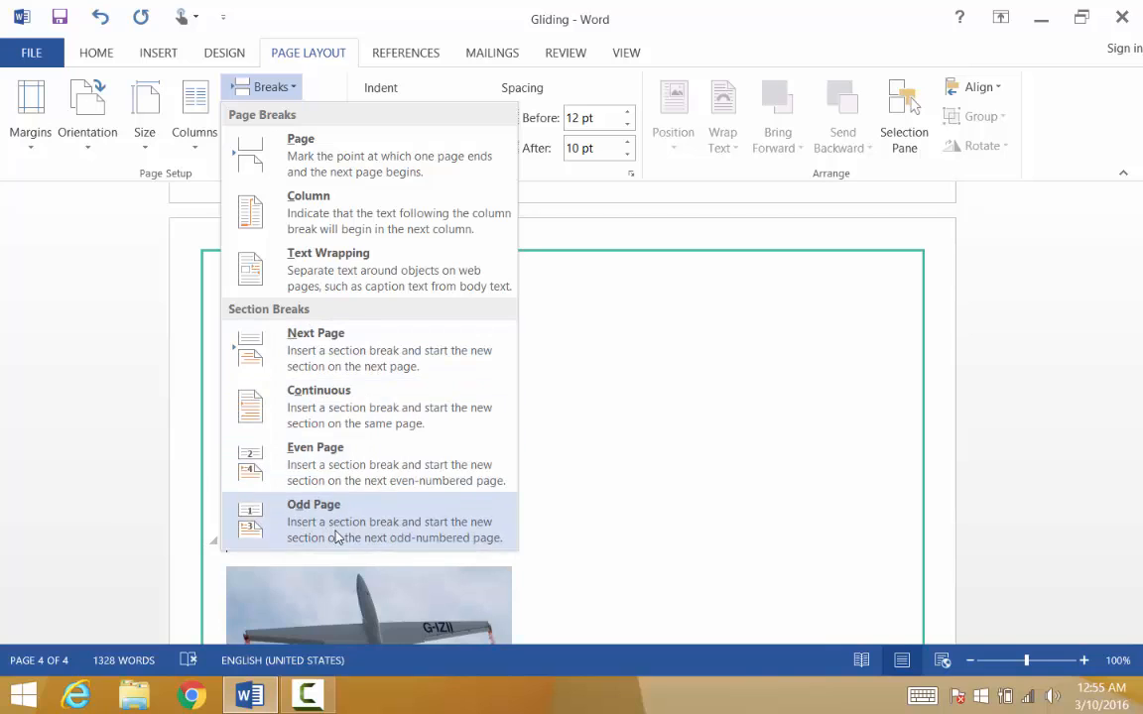
click(294, 340)
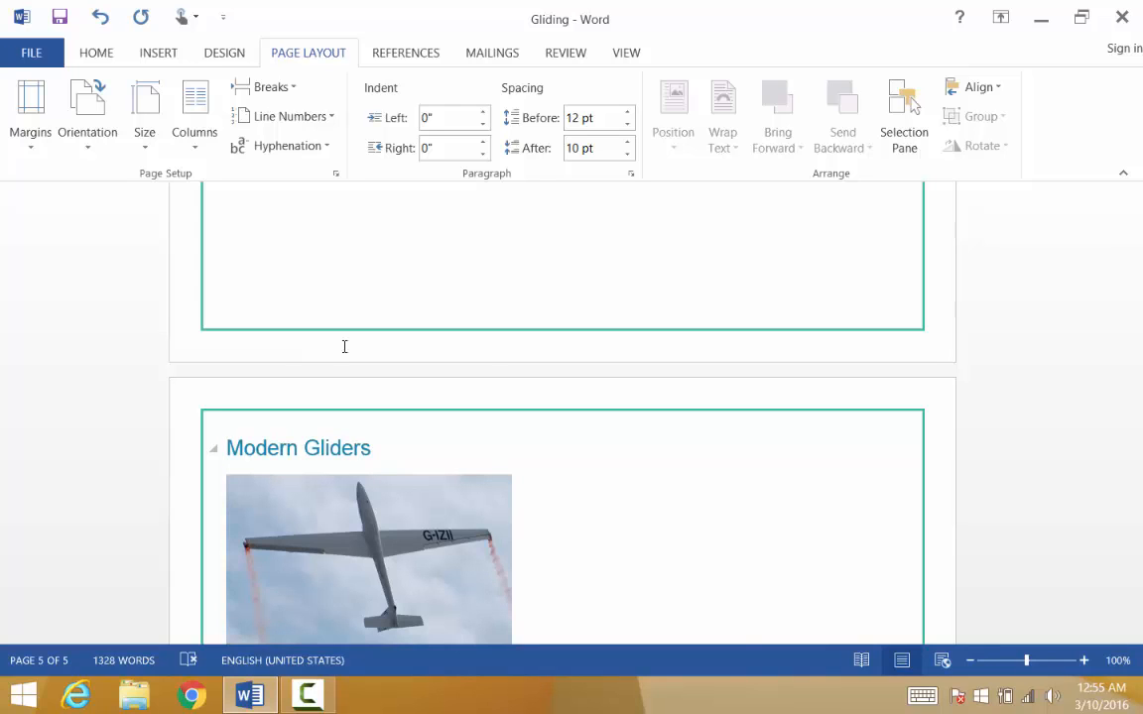
click(532, 498)
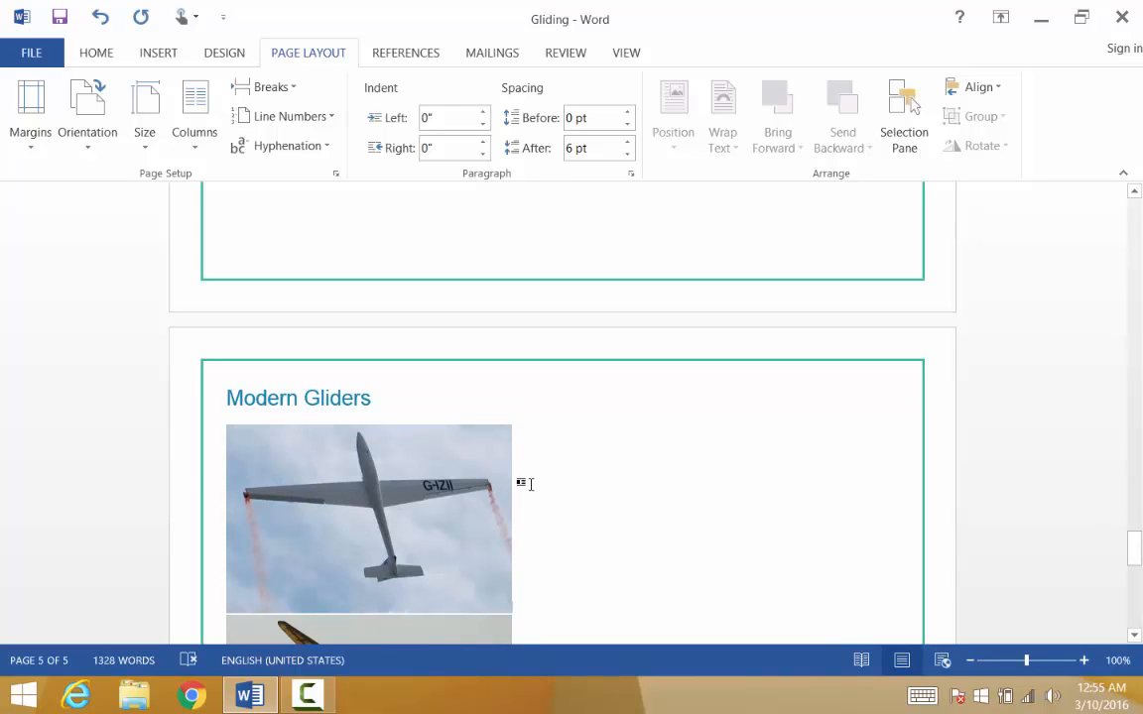
Step: Change the page orientation of the "Modern Gliders" section to landscape
scroll(532, 484, down, 8)
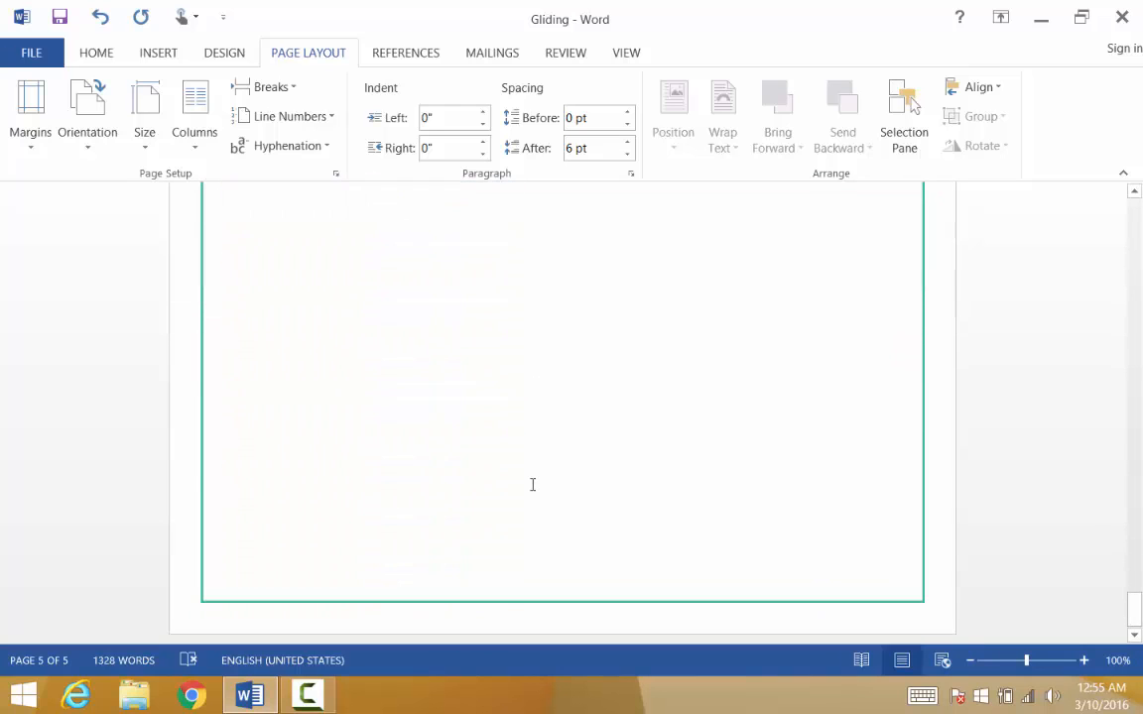
scroll(531, 484, up, 8)
scroll(533, 532, down, 2)
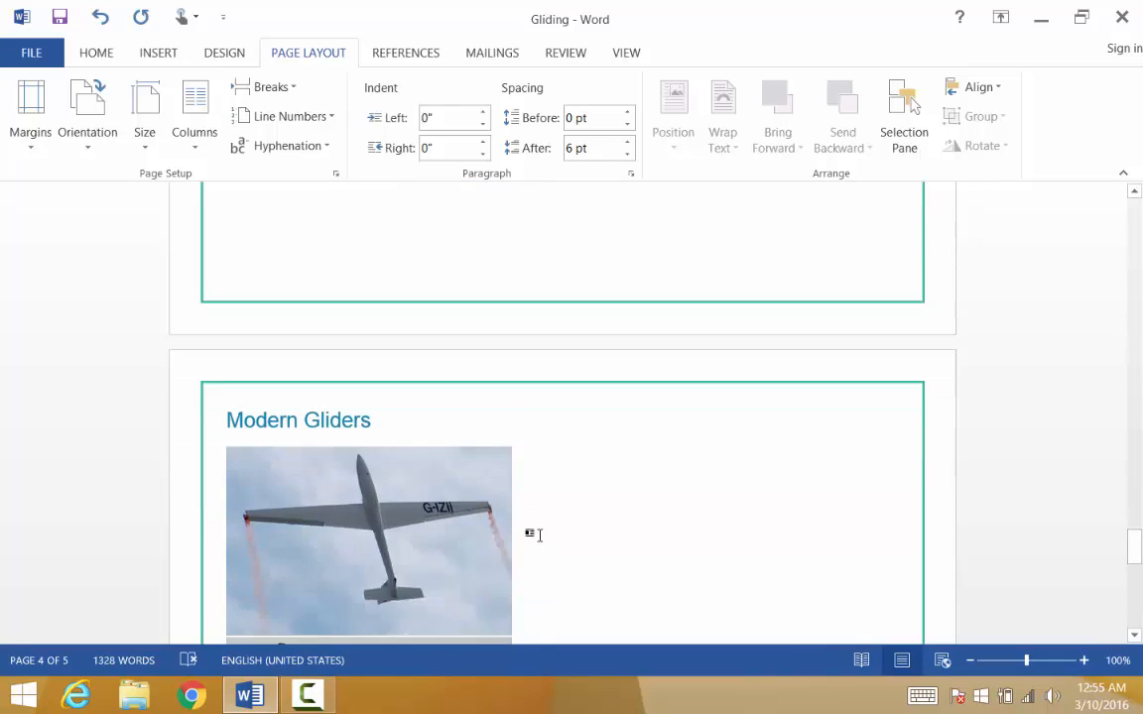
click(376, 326)
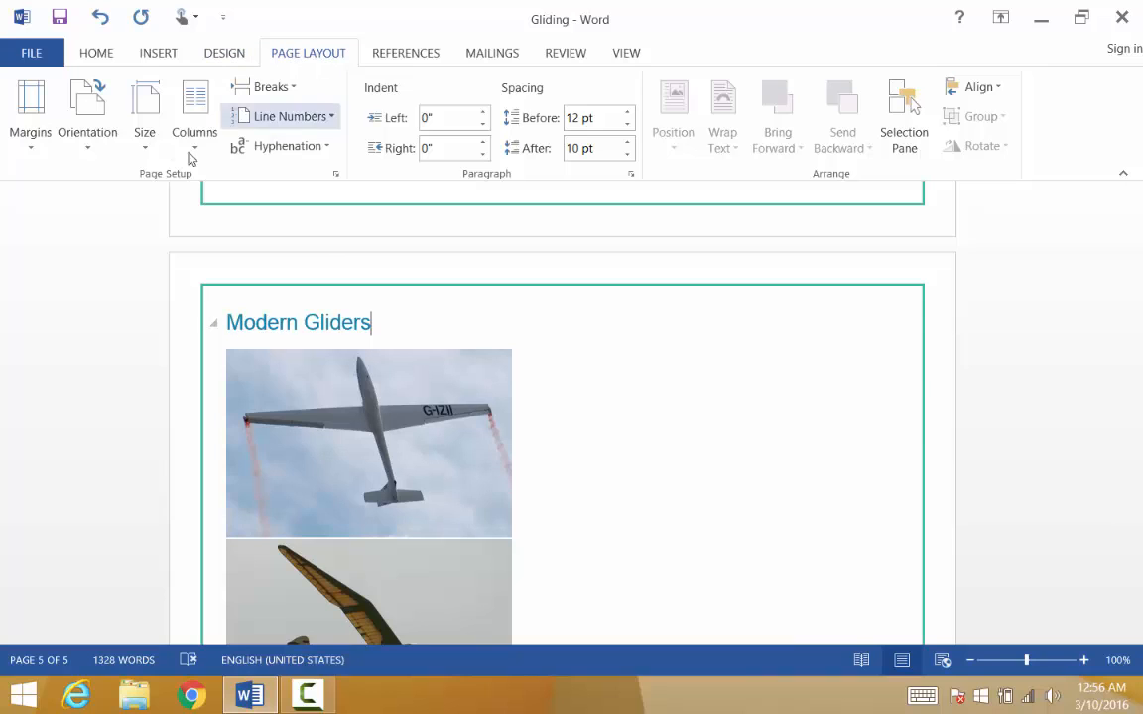
click(83, 149)
click(84, 199)
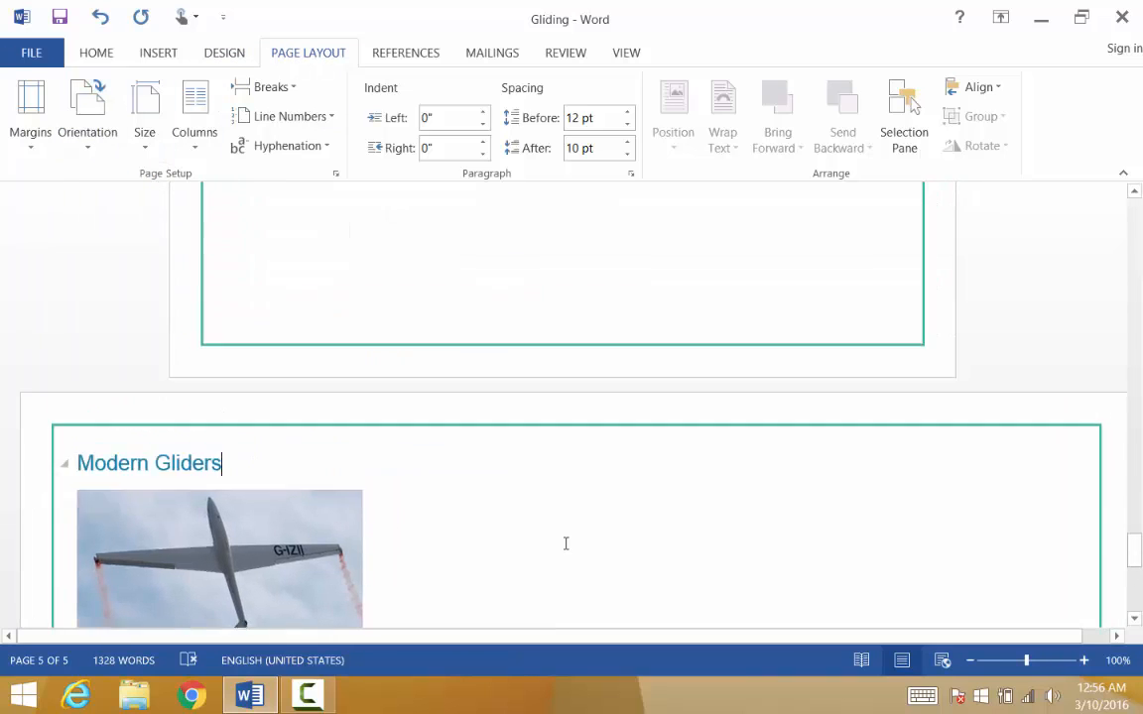
scroll(565, 543, down, 10)
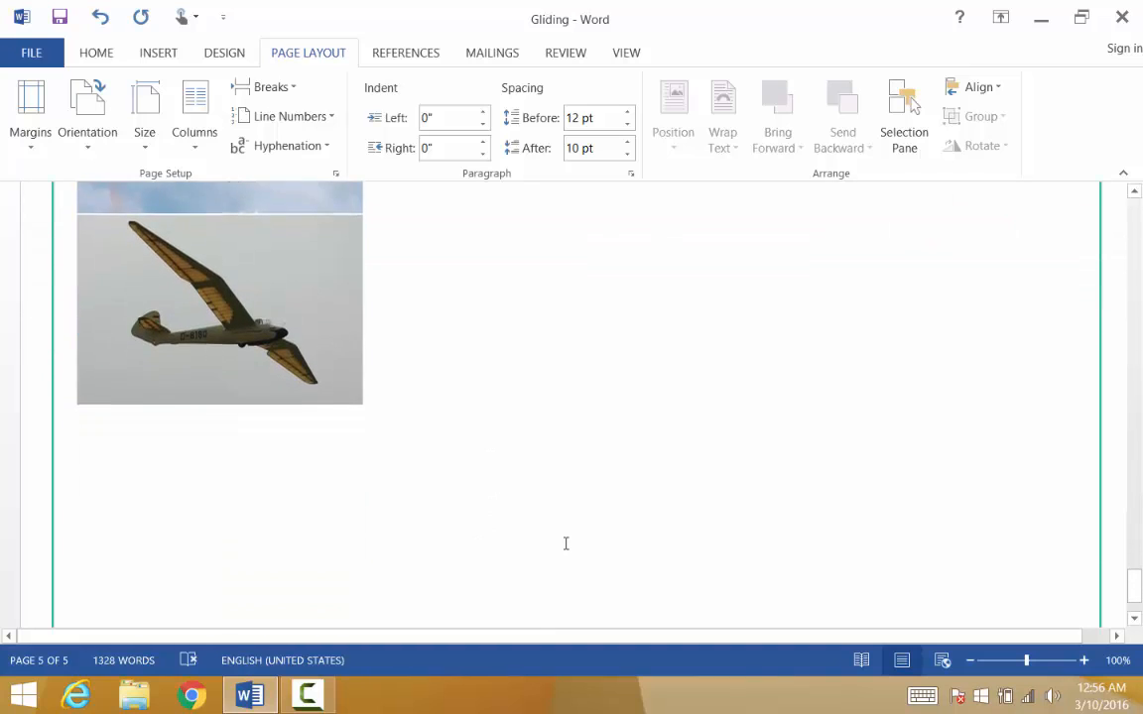
scroll(565, 543, up, 12)
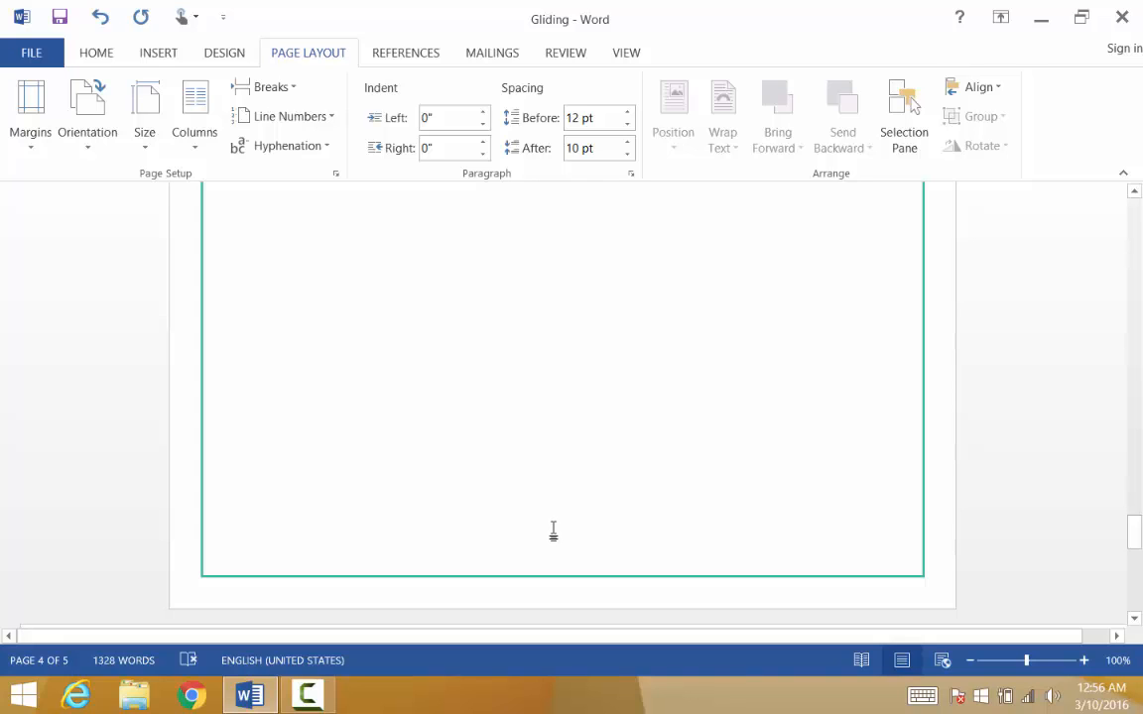
scroll(554, 531, up, 15)
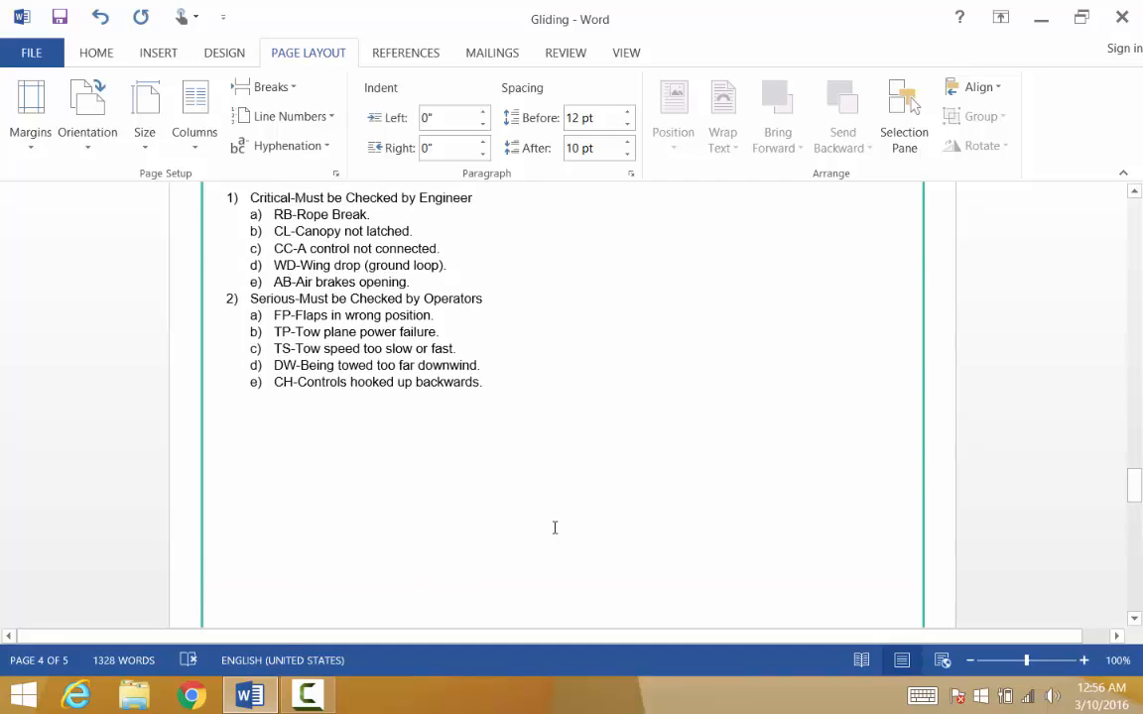
scroll(554, 527, down, 2)
scroll(554, 528, down, 15)
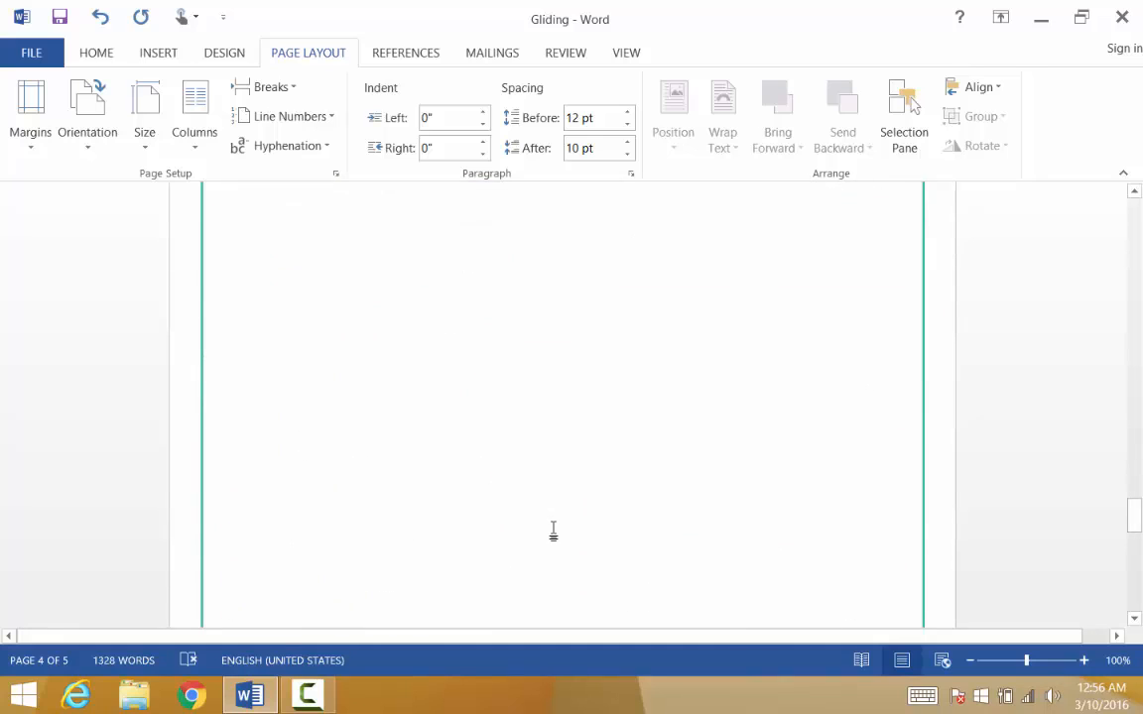
scroll(555, 527, up, 2)
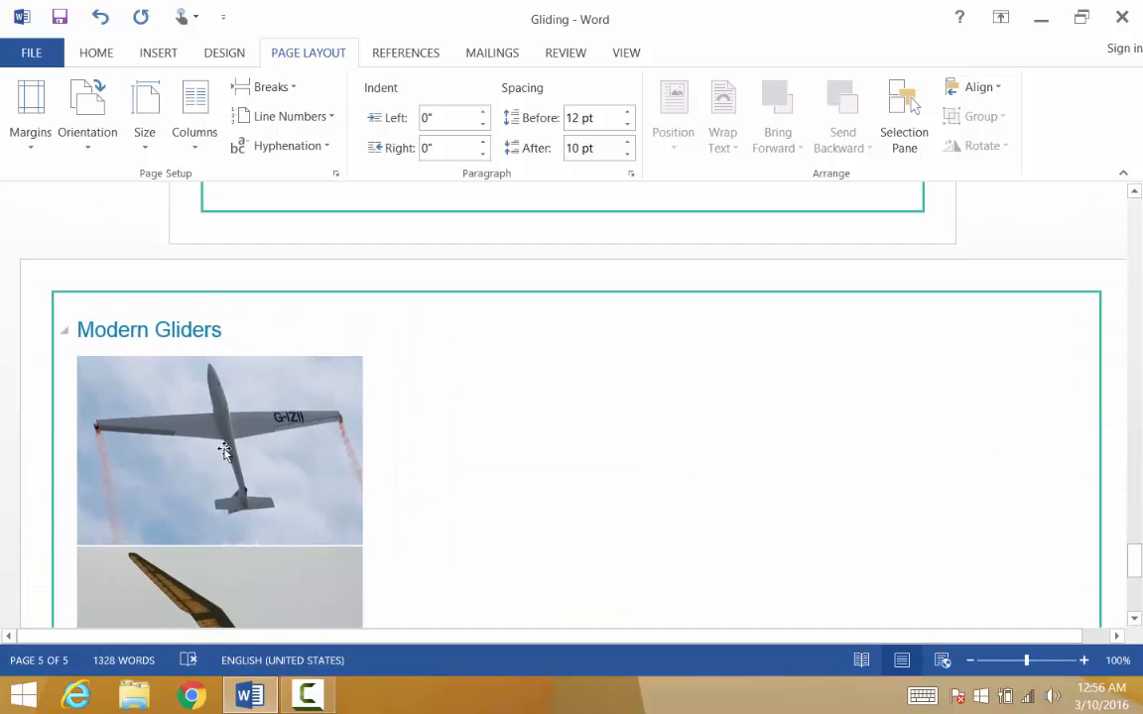
click(213, 446)
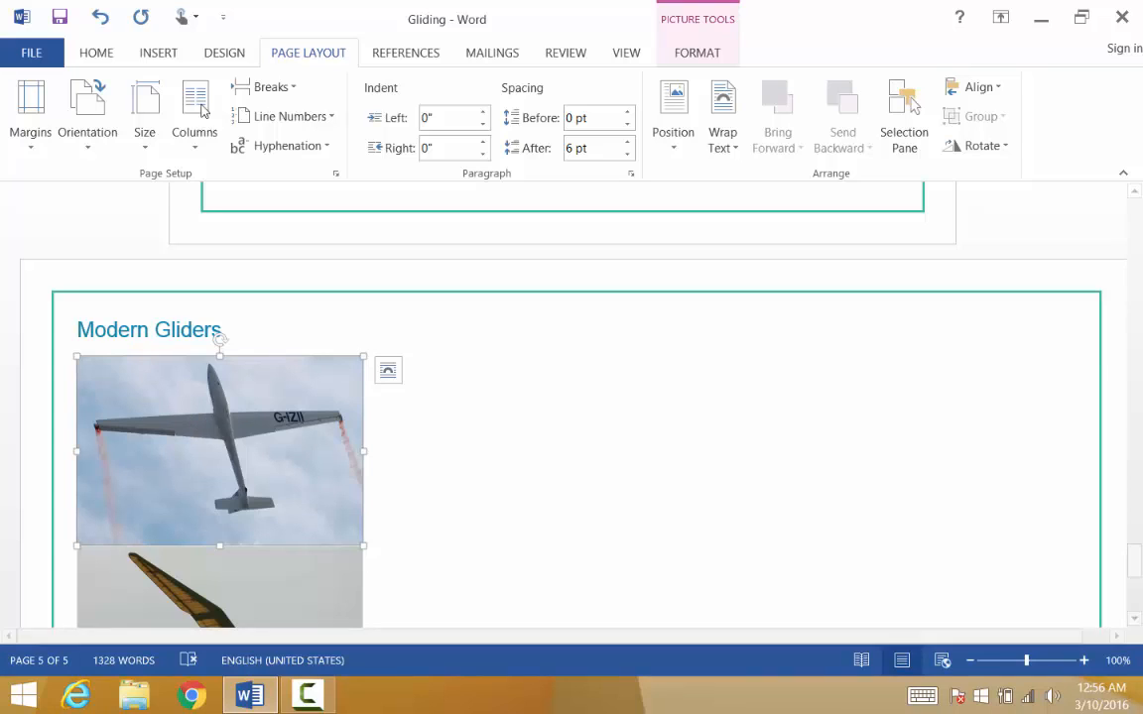
click(171, 57)
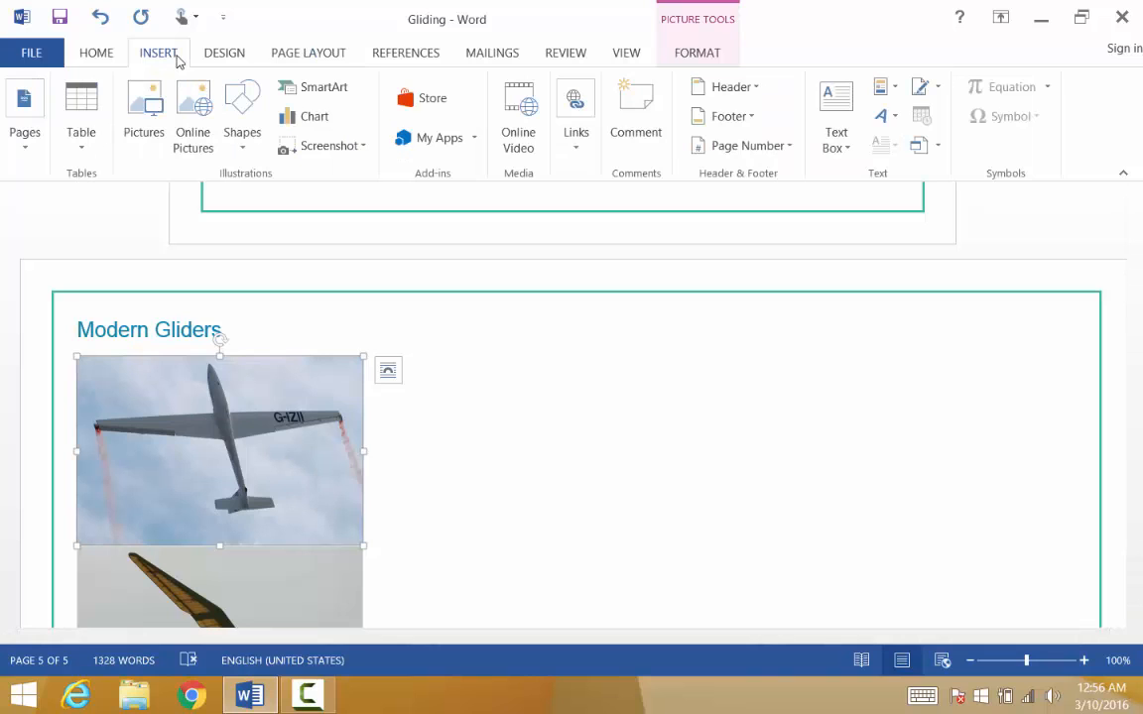
click(573, 151)
click(582, 203)
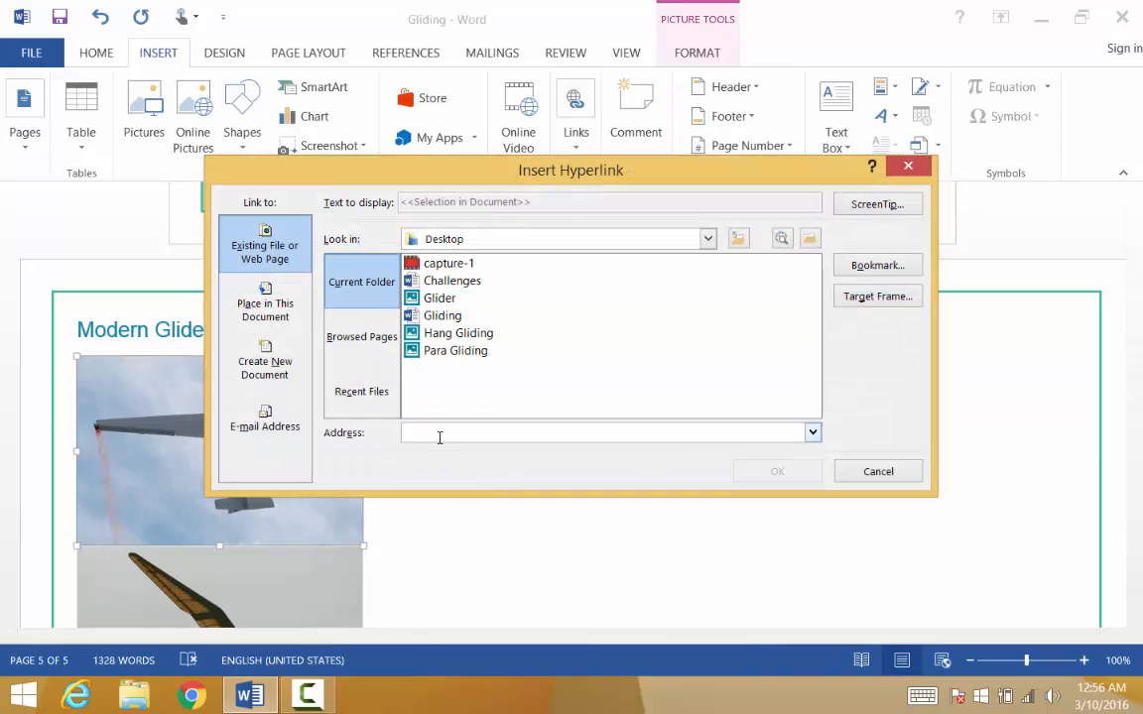
text(ht)
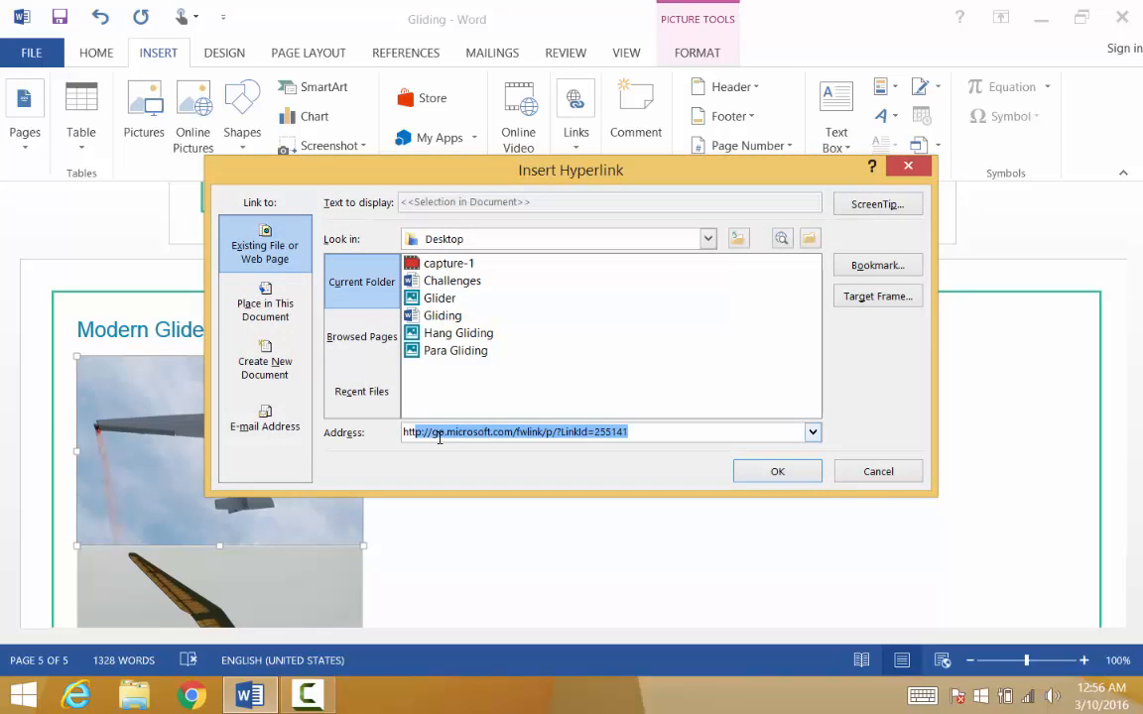
text(tp)
key(BackSpace)
text(s)
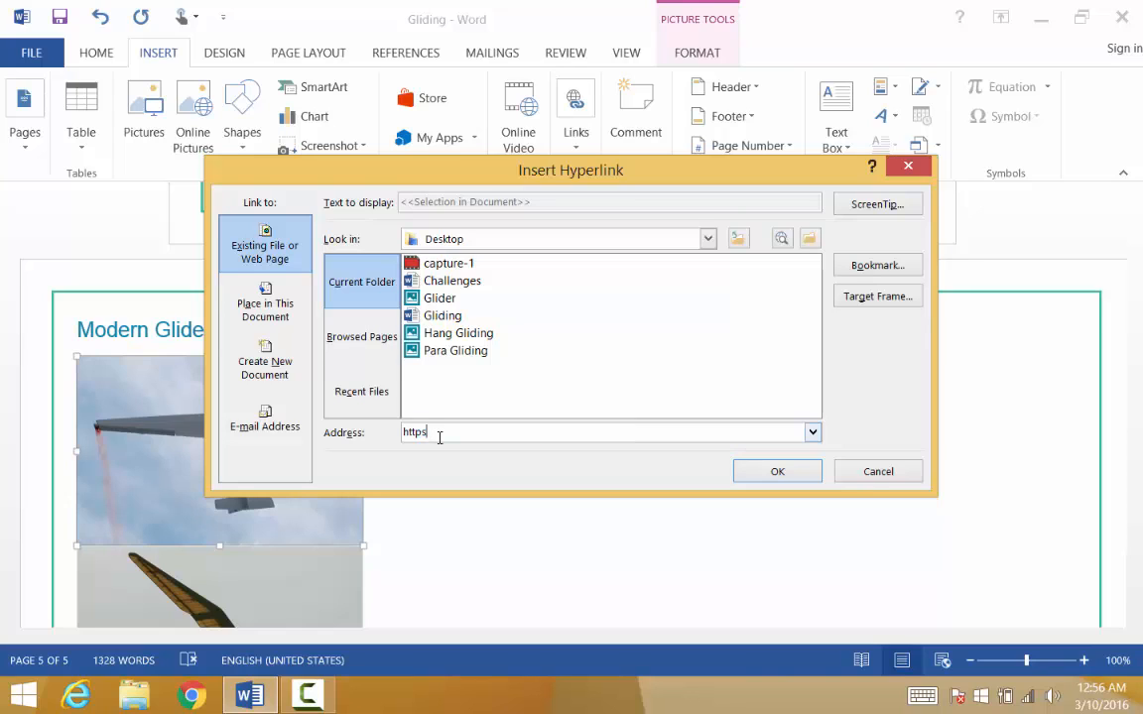
text(://en.wikipedia.org)
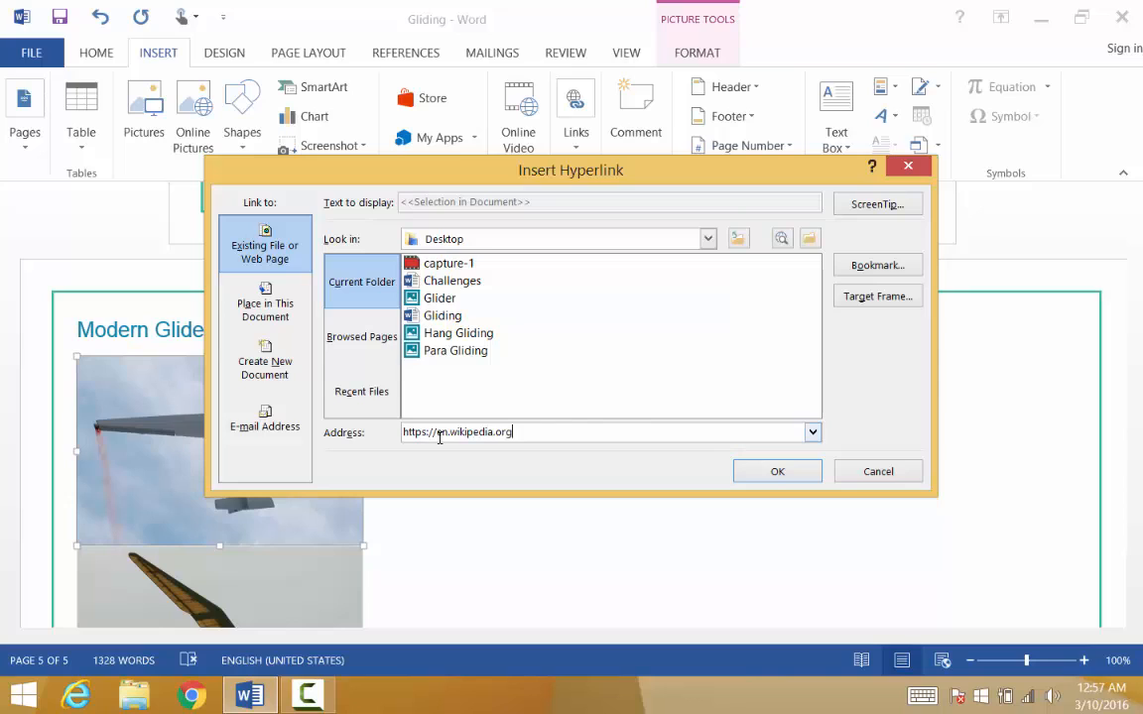
text(/wiki/Gliding)
click(747, 475)
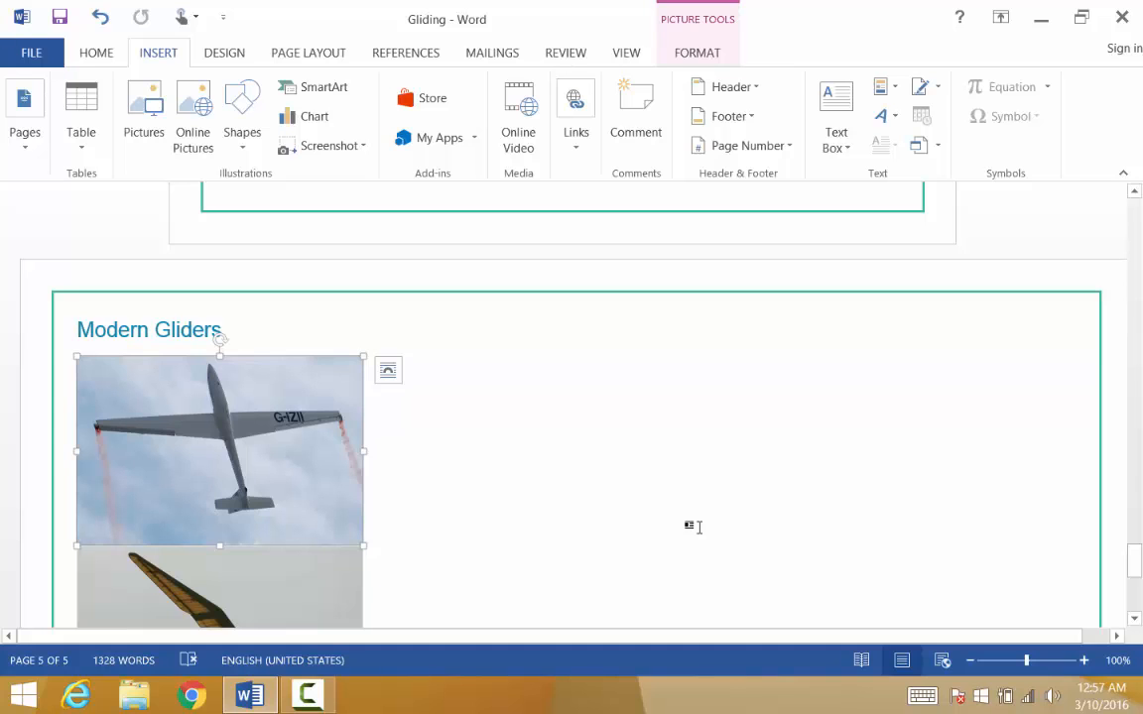
click(642, 515)
Step: Add a bookmark named Must_See to the "Launch Methods" heading text
scroll(645, 517, up, 8)
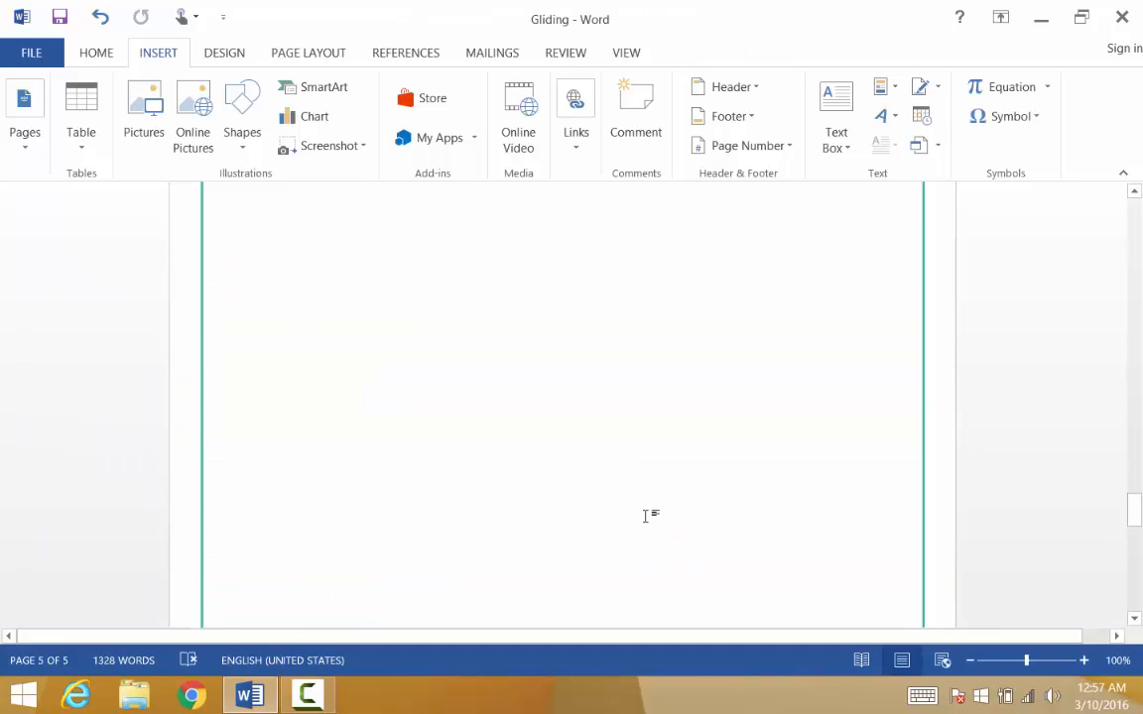
scroll(644, 515, up, 15)
scroll(645, 514, down, 10)
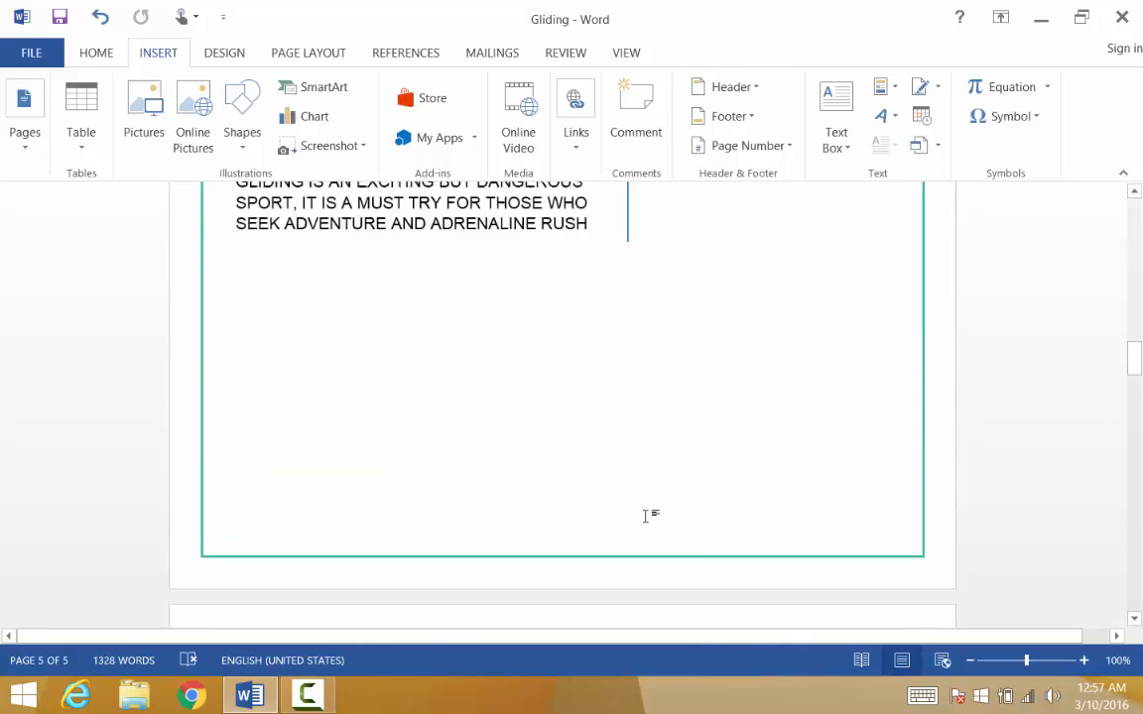
scroll(644, 515, up, 8)
scroll(645, 513, down, 2)
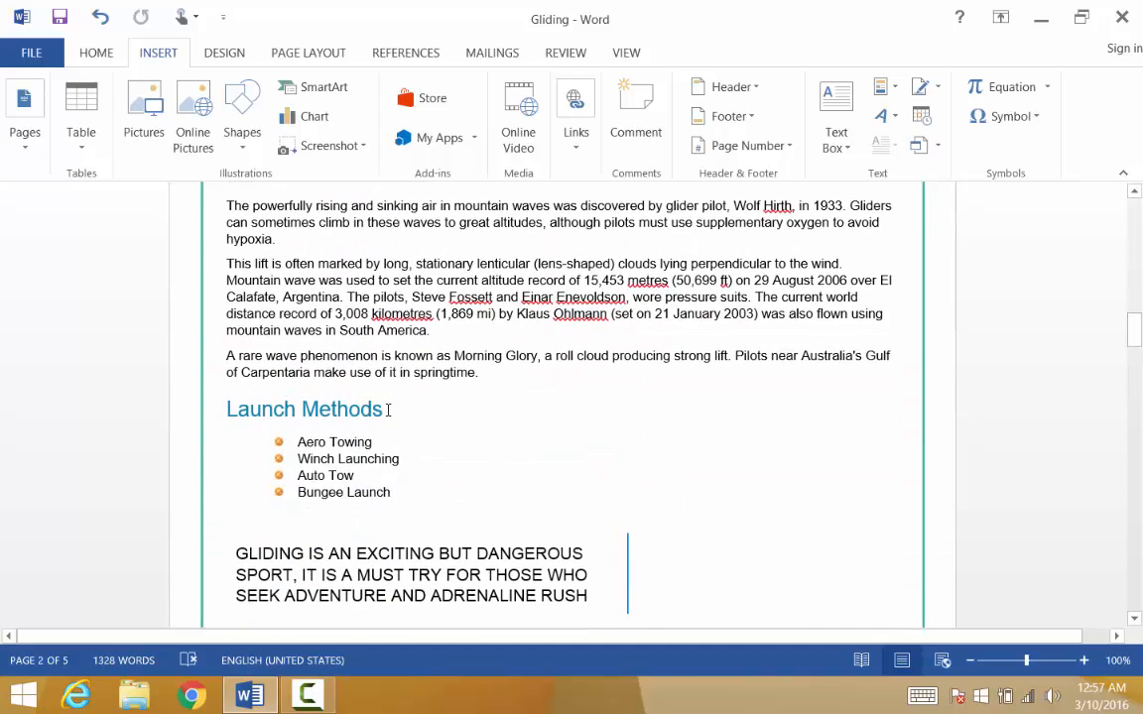
drag(387, 409, 227, 410)
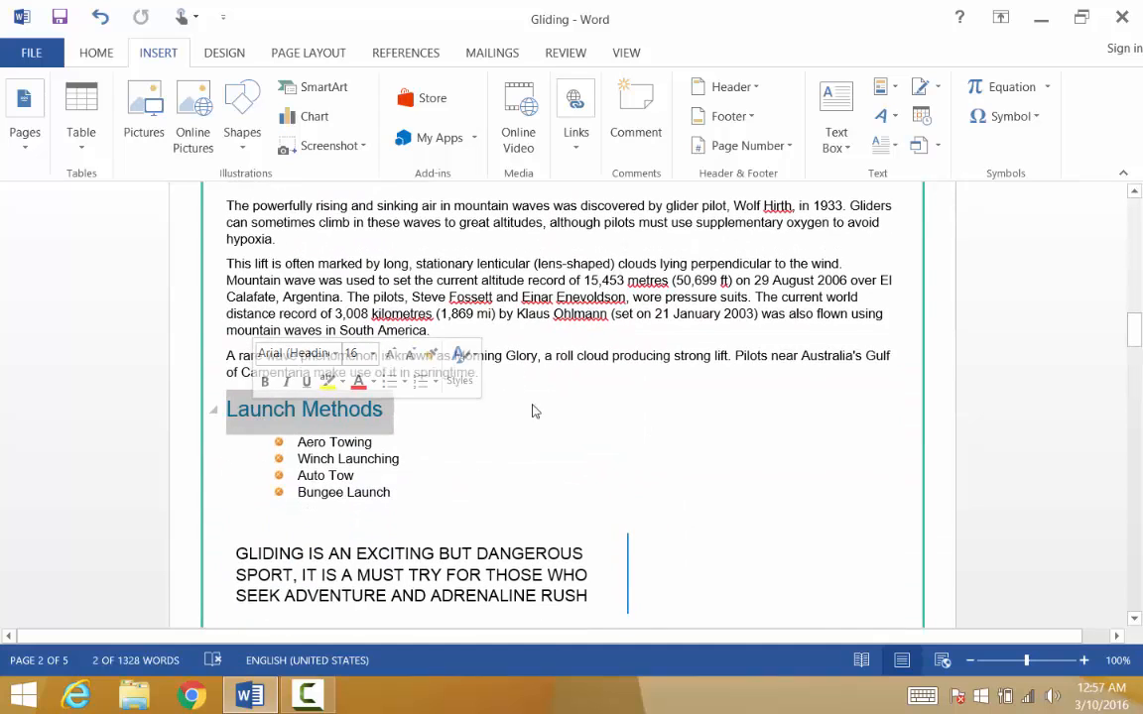
click(573, 154)
click(641, 220)
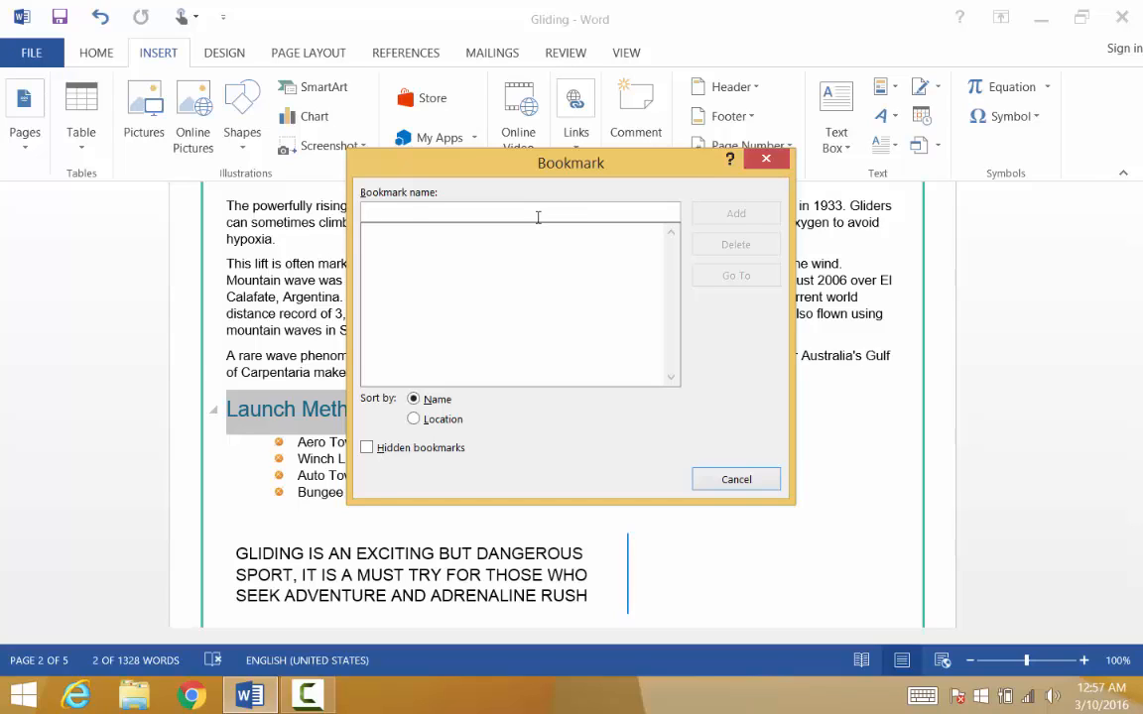
text(Must_)
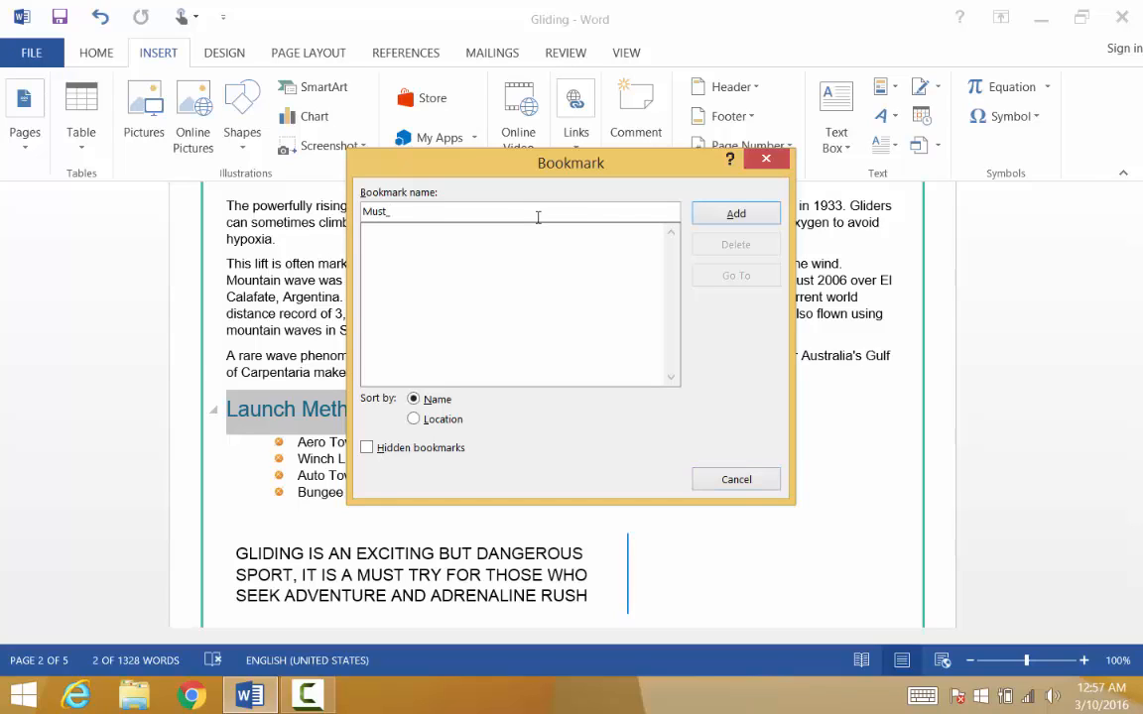
text(See)
click(723, 216)
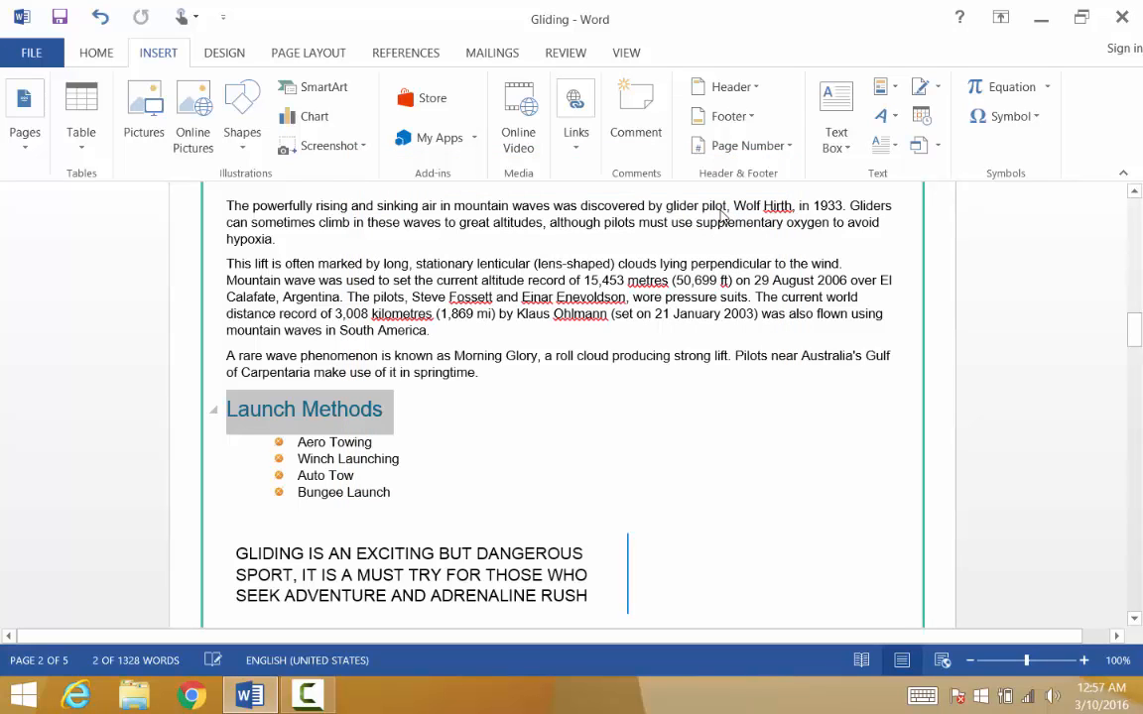
click(413, 411)
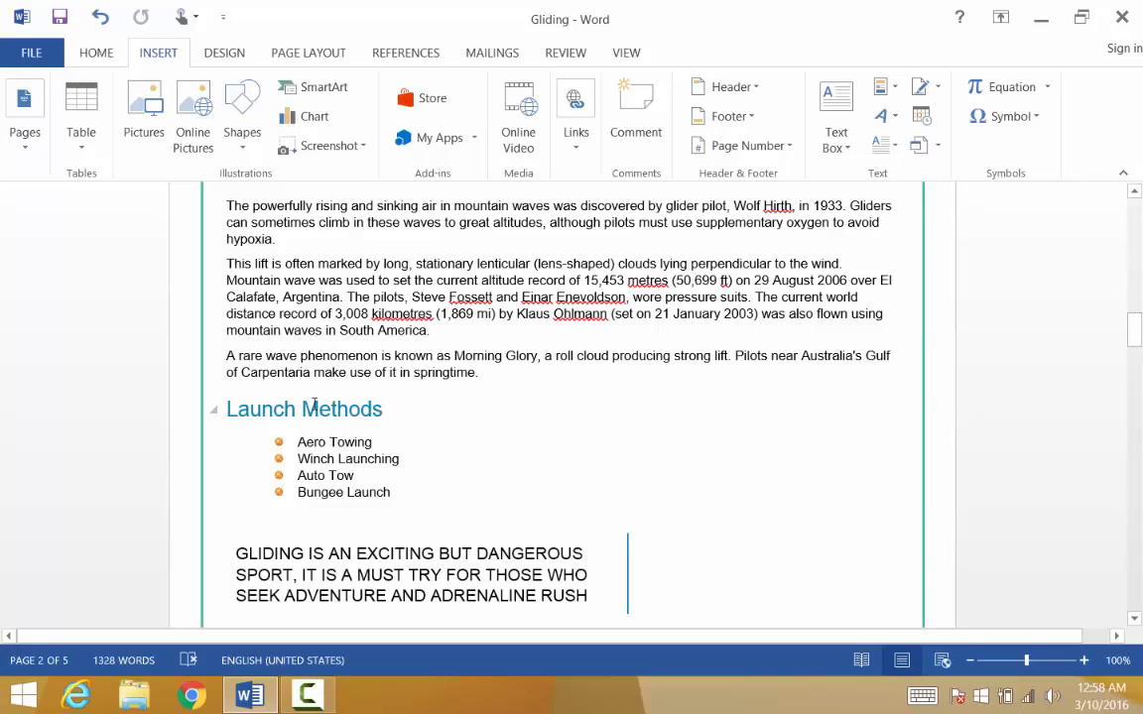
Step: Start a caption for the SmartArt graphic under "Types of Gliders" and create a new caption label named Exhibit
scroll(313, 402, up, 15)
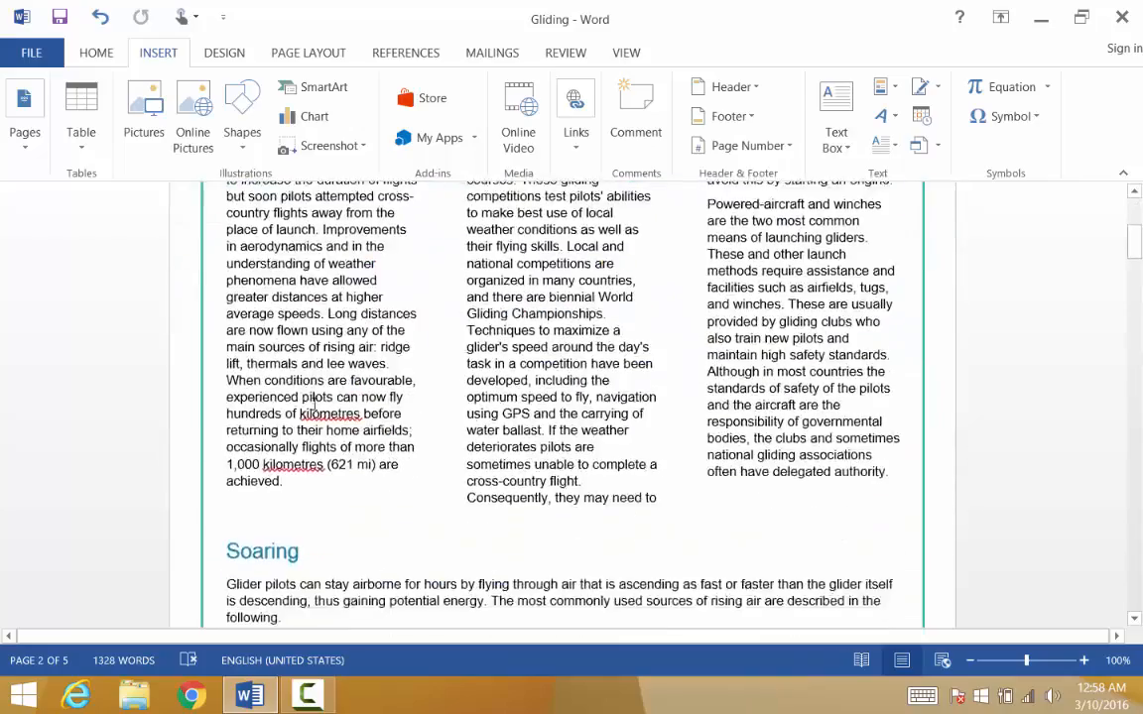
scroll(313, 402, down, 20)
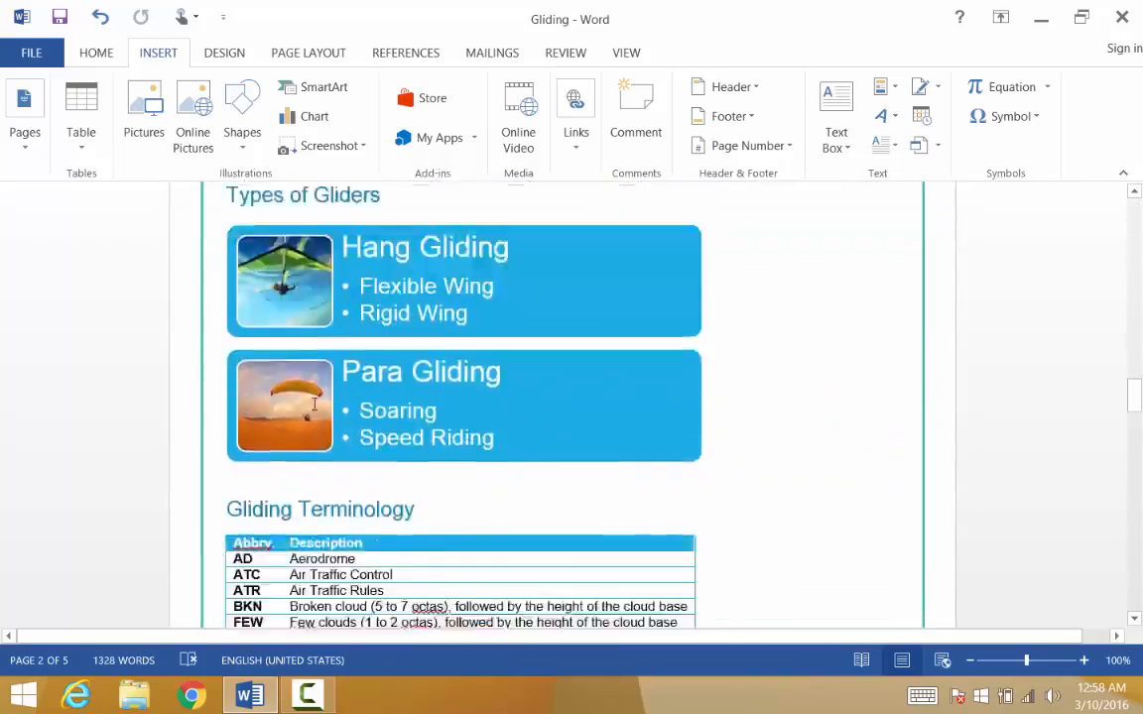
scroll(313, 401, down, 3)
scroll(313, 402, up, 5)
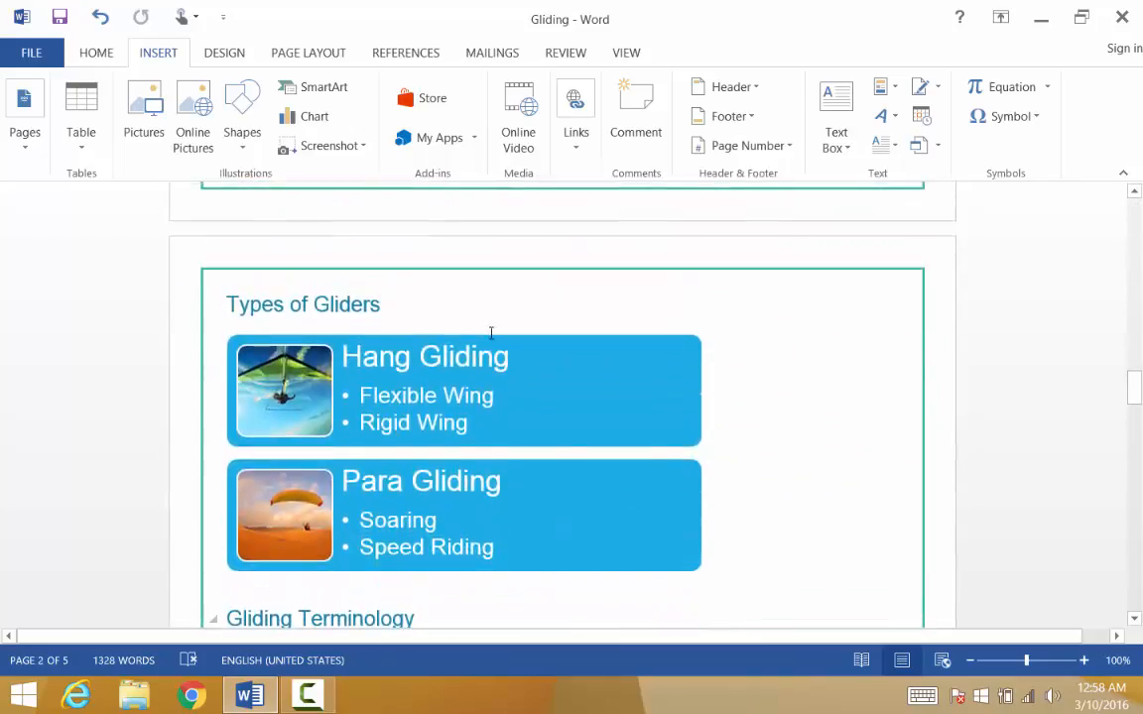
click(506, 335)
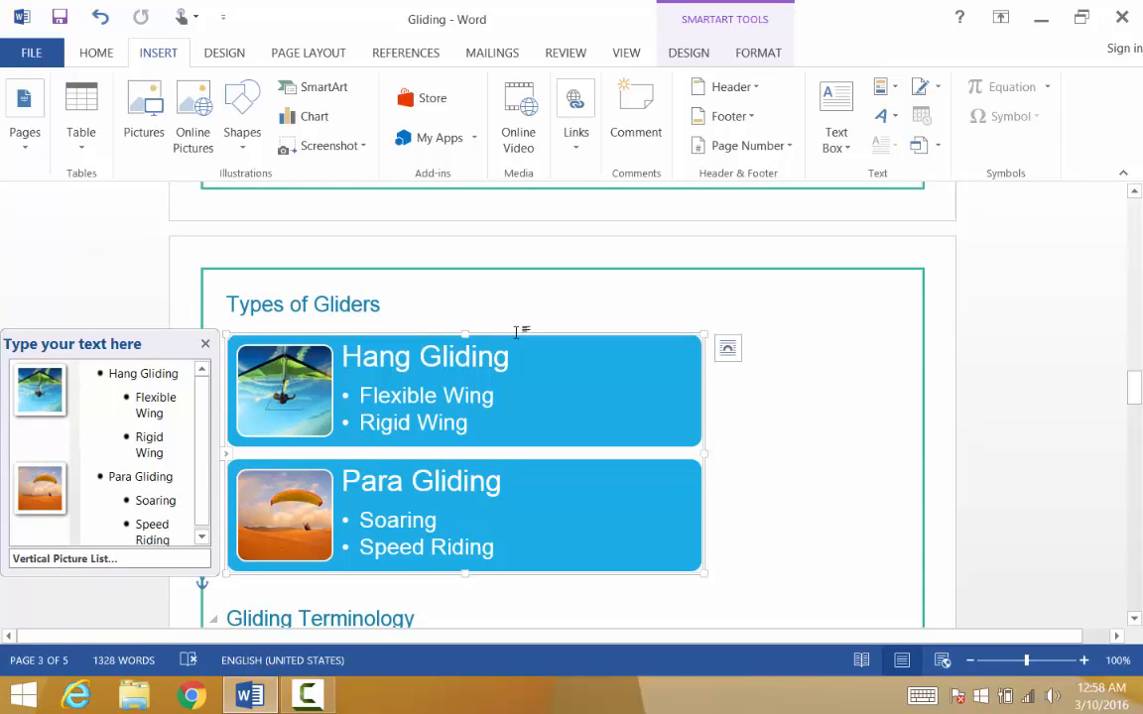
click(407, 55)
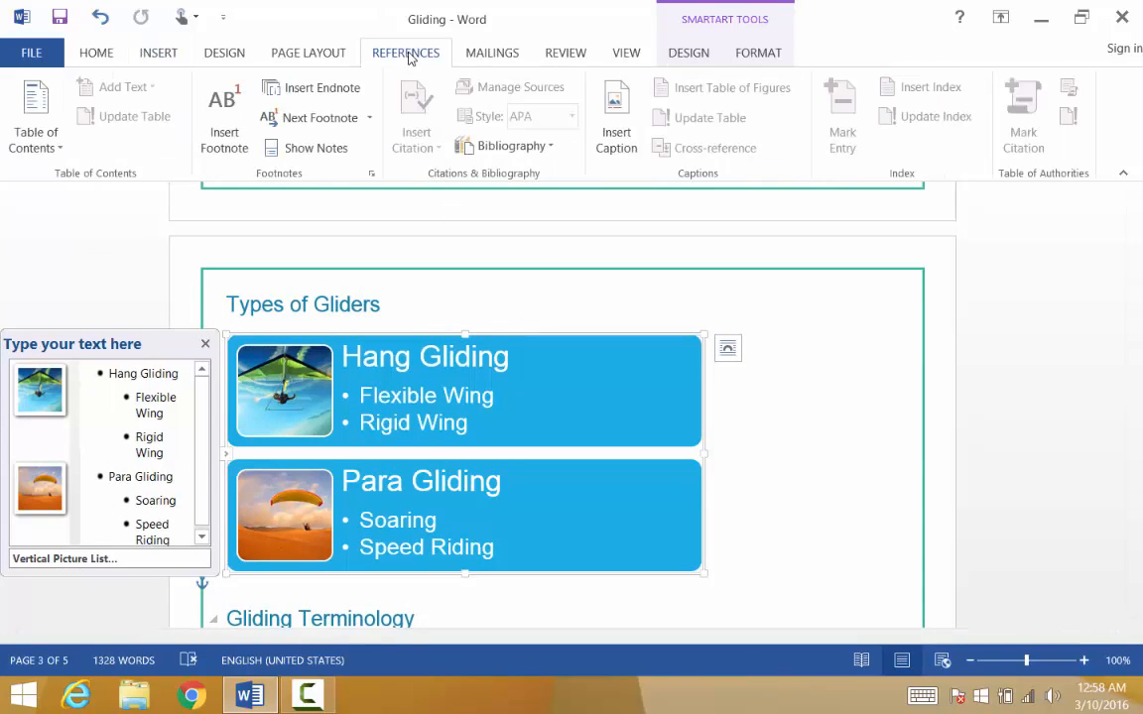
click(615, 139)
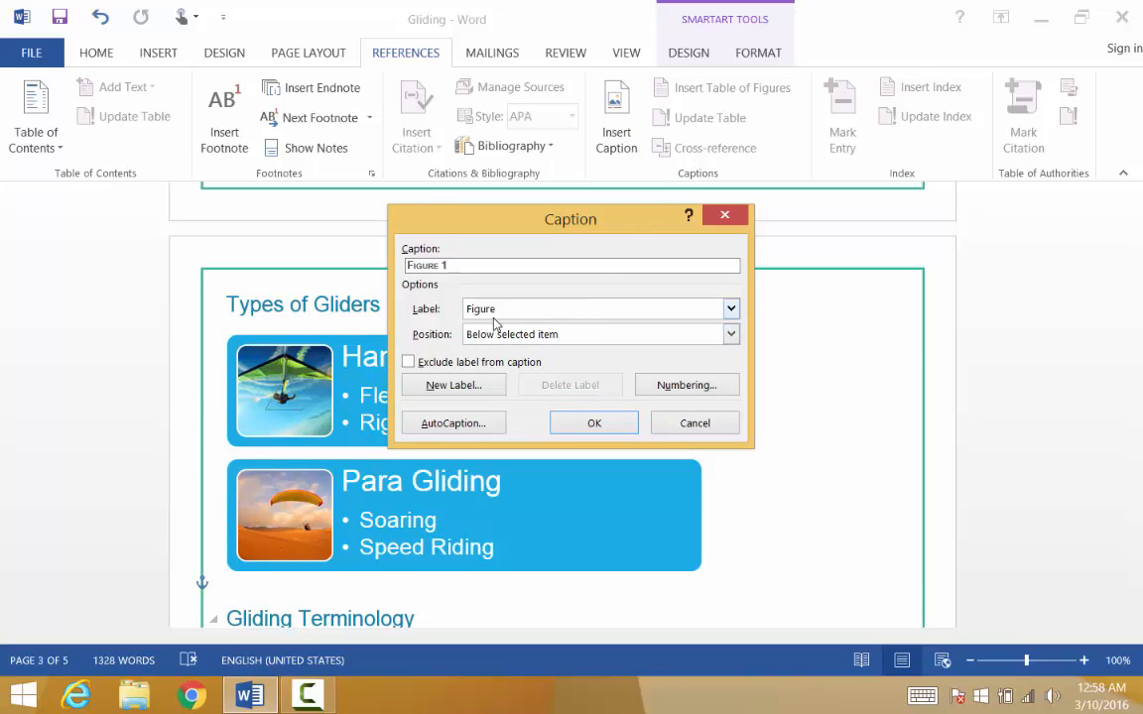
click(730, 308)
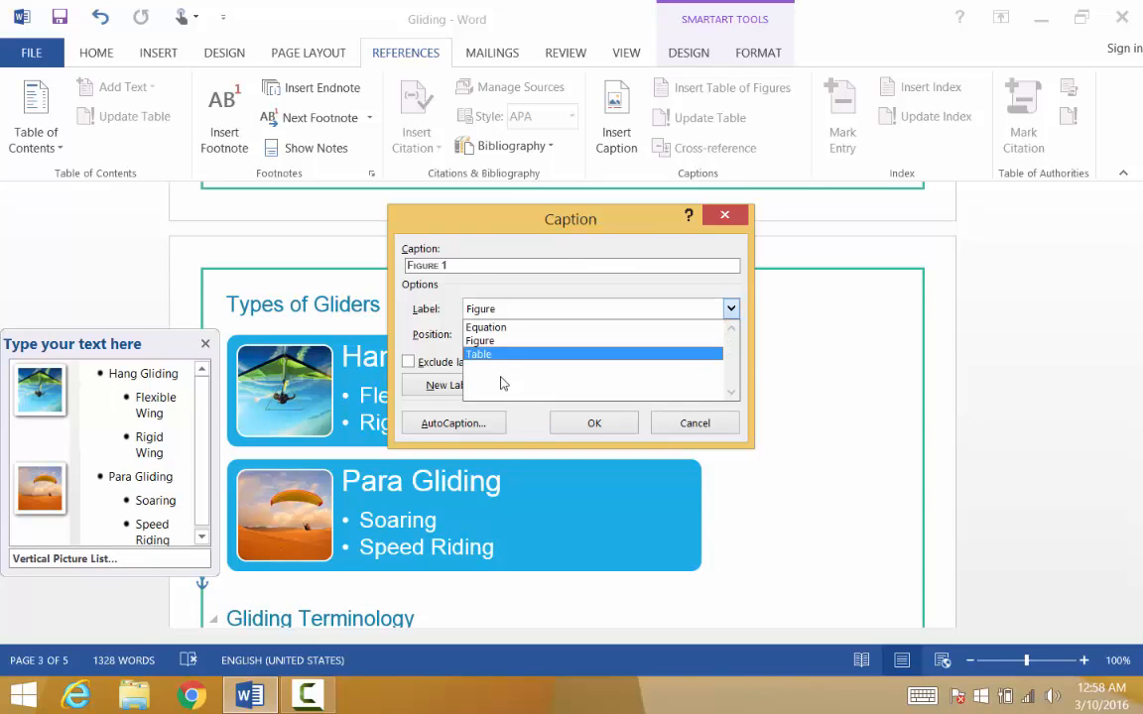
click(535, 306)
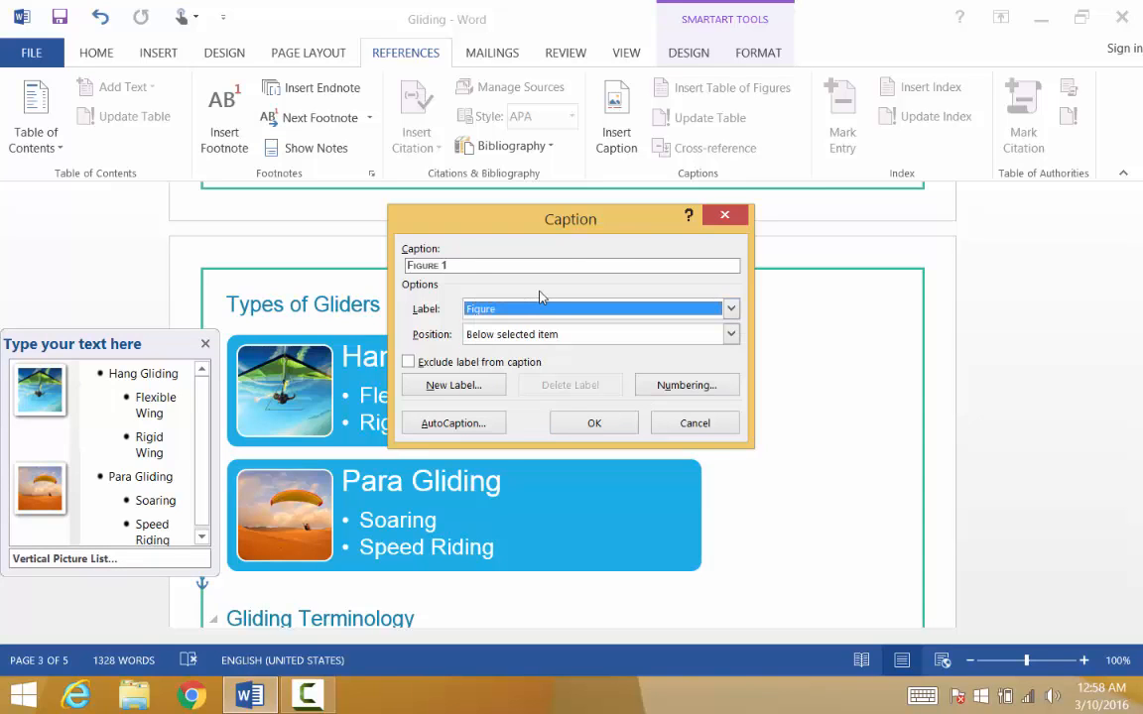
click(474, 387)
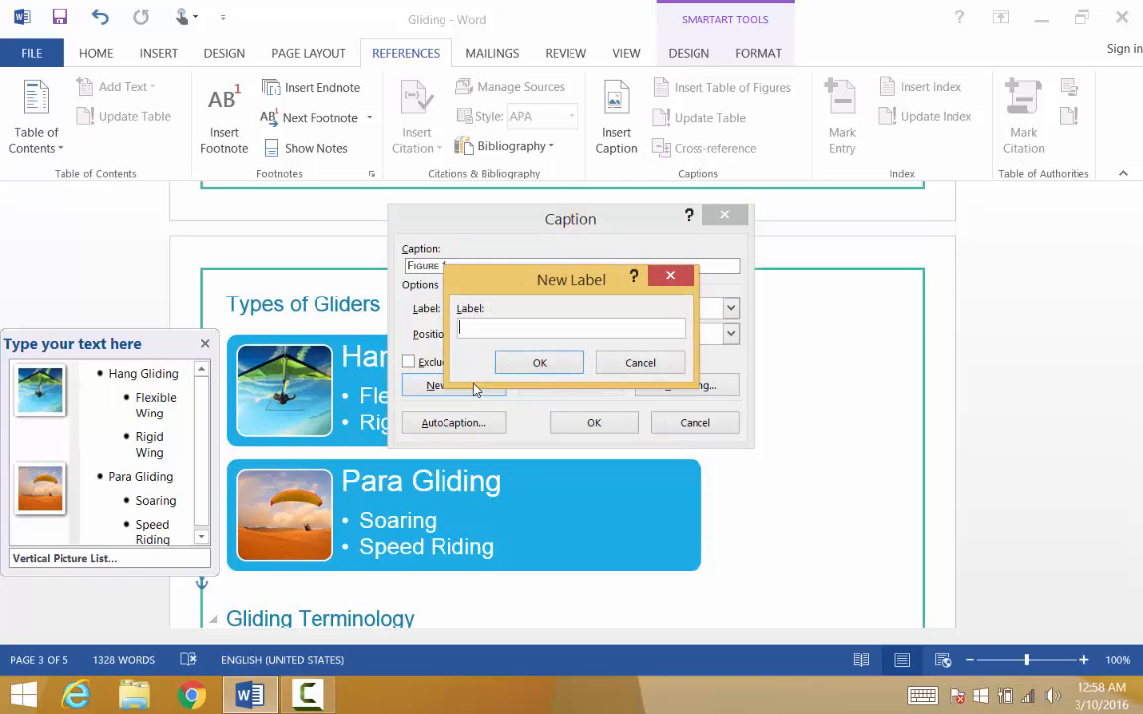
text(Exhibit)
click(526, 361)
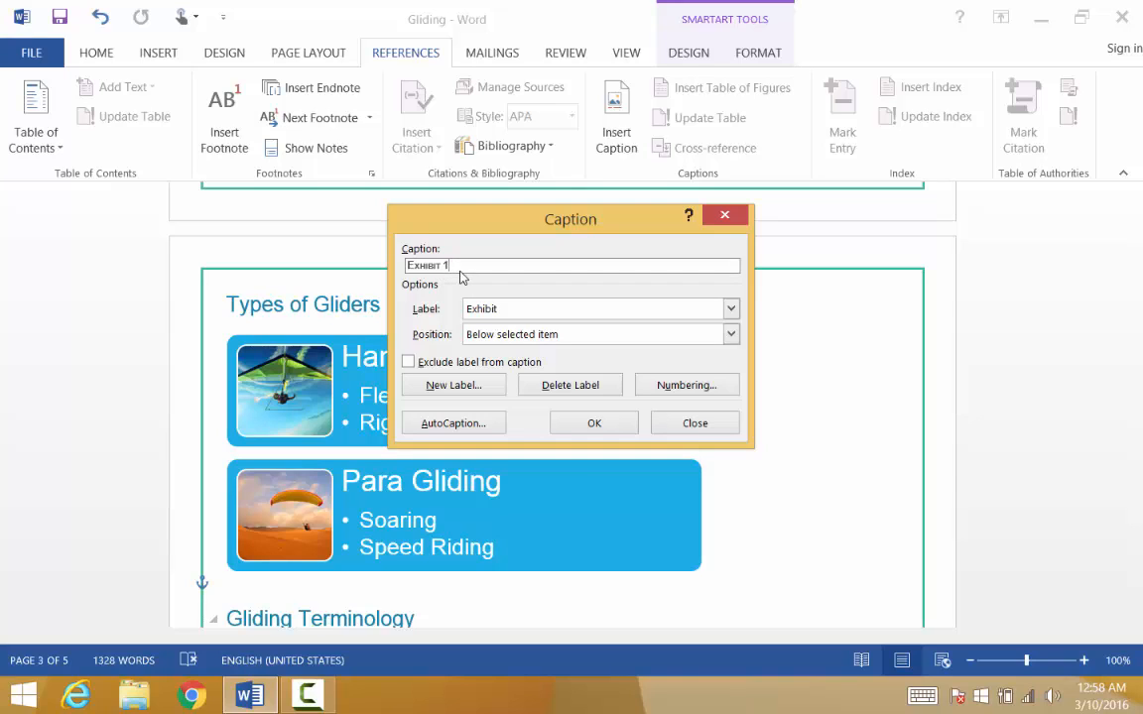
Step: Complete the SmartArt caption as "Exhibit 1 - Types and Variants" and insert it below the graphic
text(-)
text(Types and Variants)
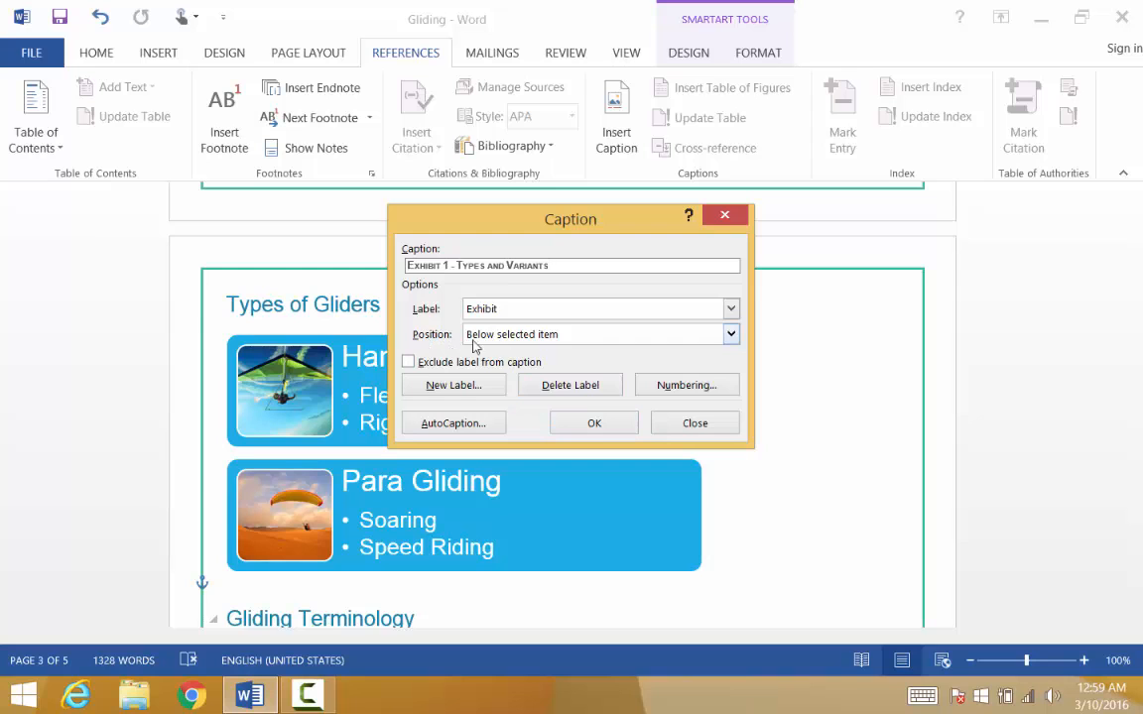
click(594, 427)
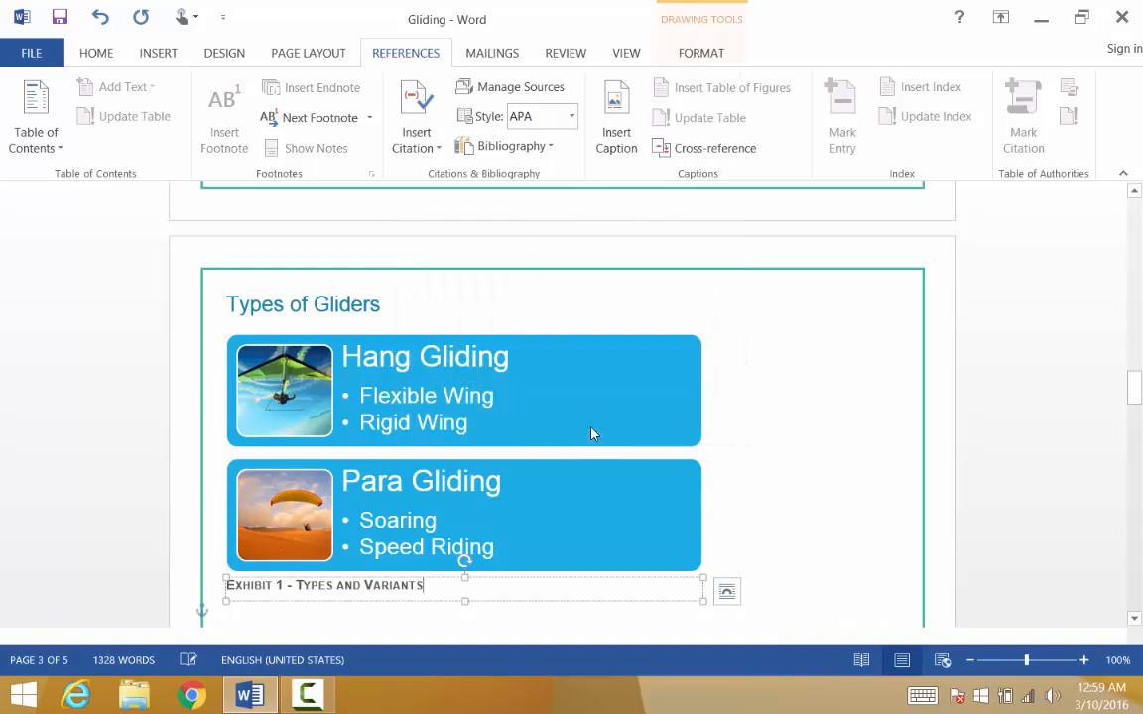
scroll(458, 469, down, 3)
click(458, 469)
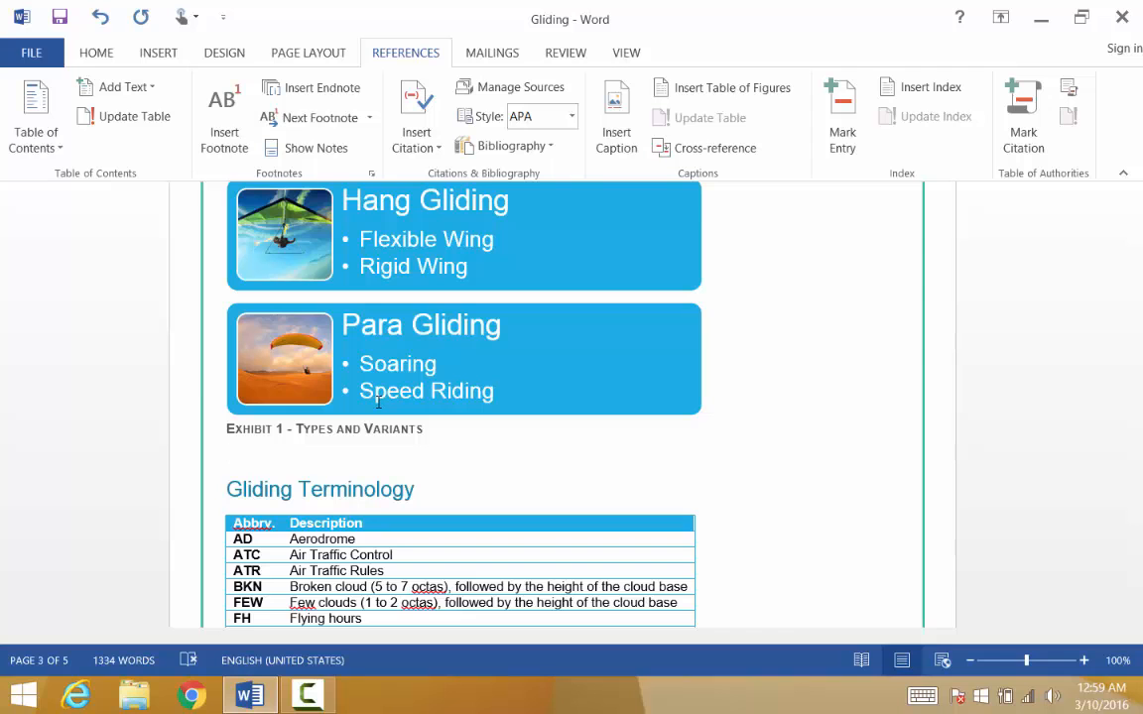
Step: Caption the whole Gliding Terminology table "Exhibit 2 - Key abbreviations and terms" below it, using the Exhibit label
scroll(377, 400, down, 6)
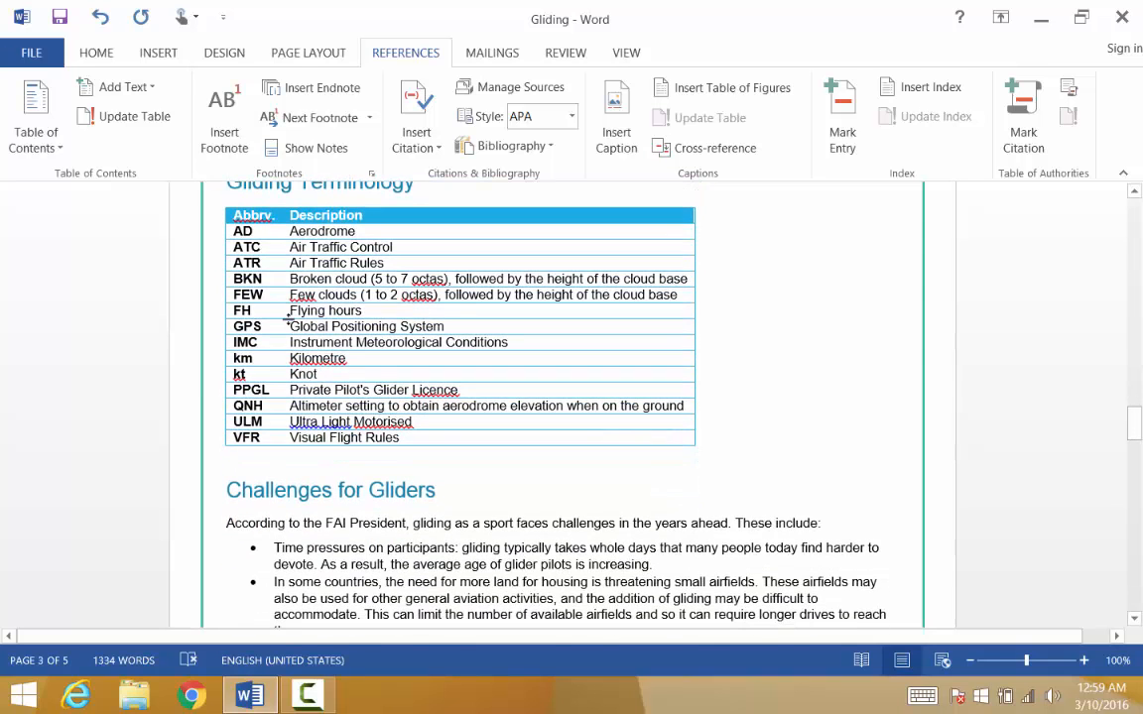
click(250, 205)
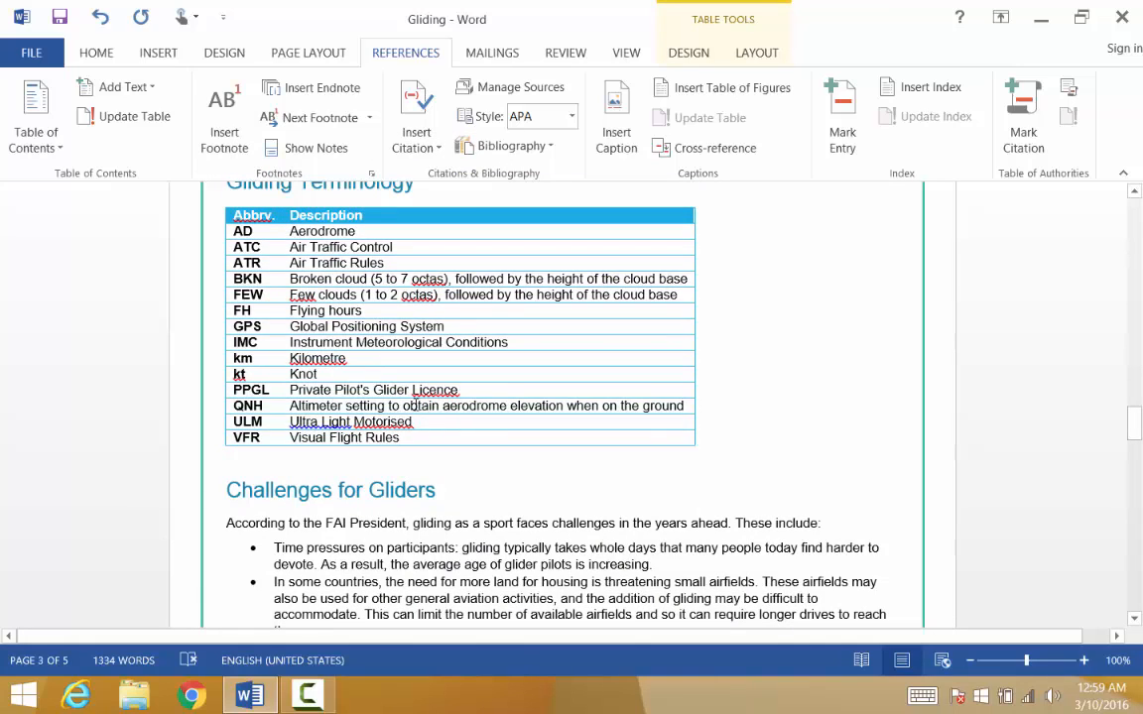
drag(474, 403, 263, 215)
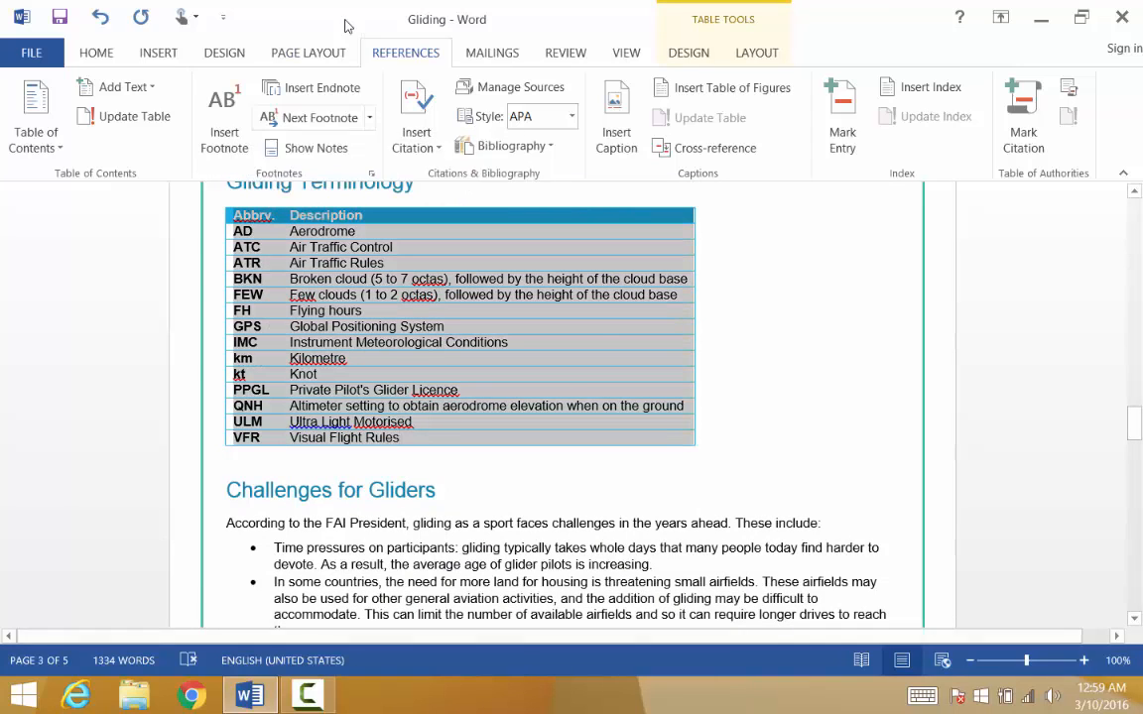
click(616, 124)
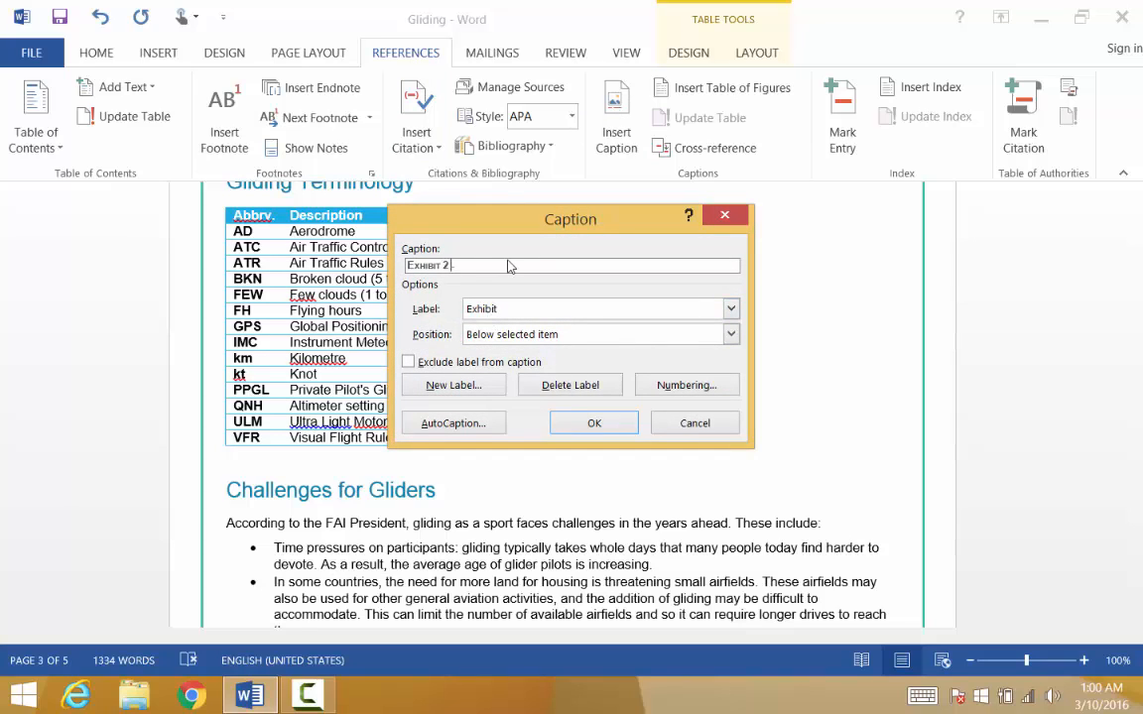
text(- Key abbreviations and terms)
click(593, 423)
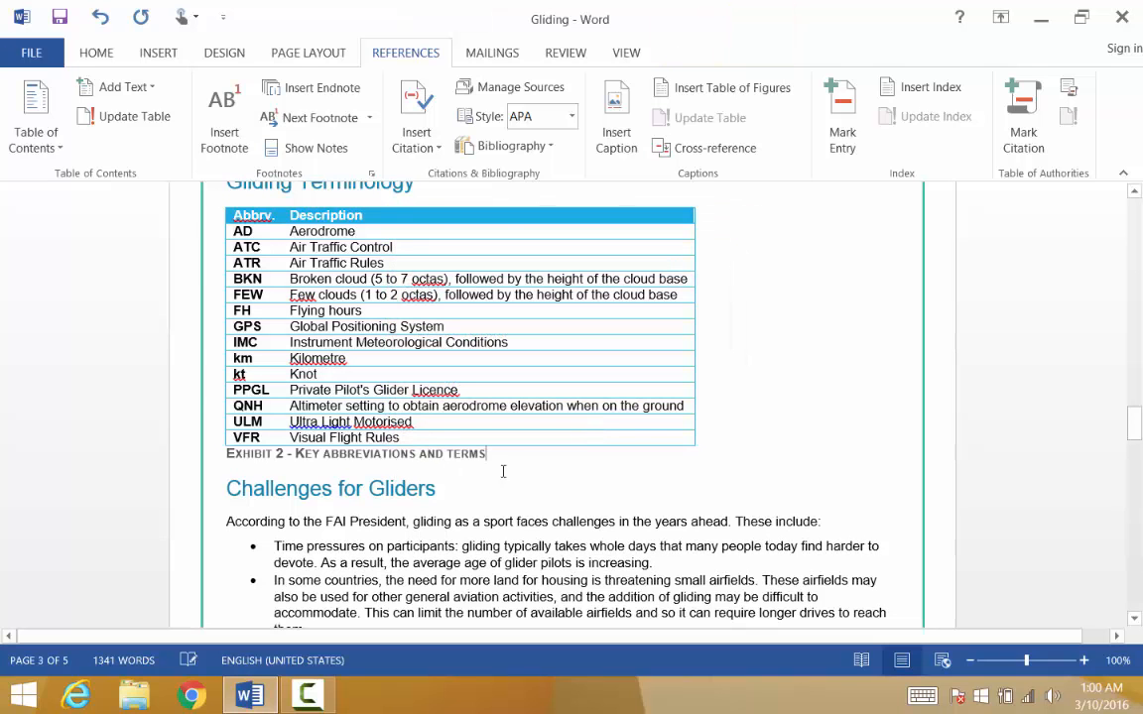
Step: Insert the caption "Exhibit 3 - An Aerobatic Glider" below the first picture under the "Modern Gliders" heading
scroll(421, 458, up, 4)
scroll(416, 460, down, 3)
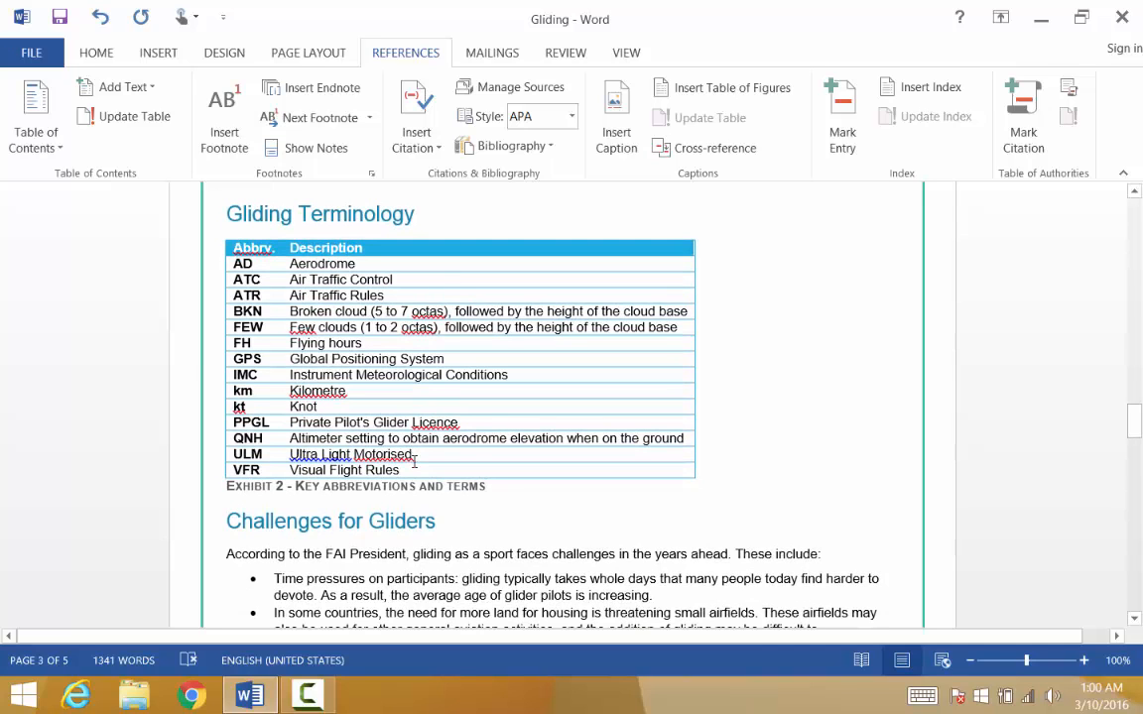
scroll(415, 460, down, 1)
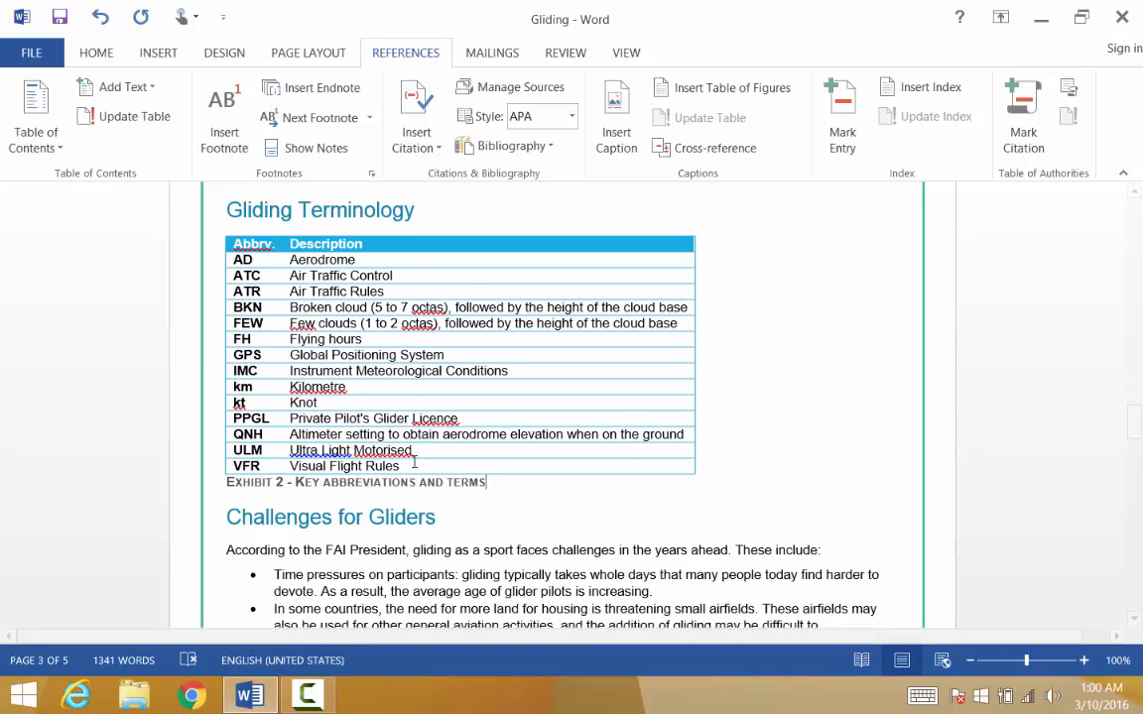
scroll(414, 460, down, 12)
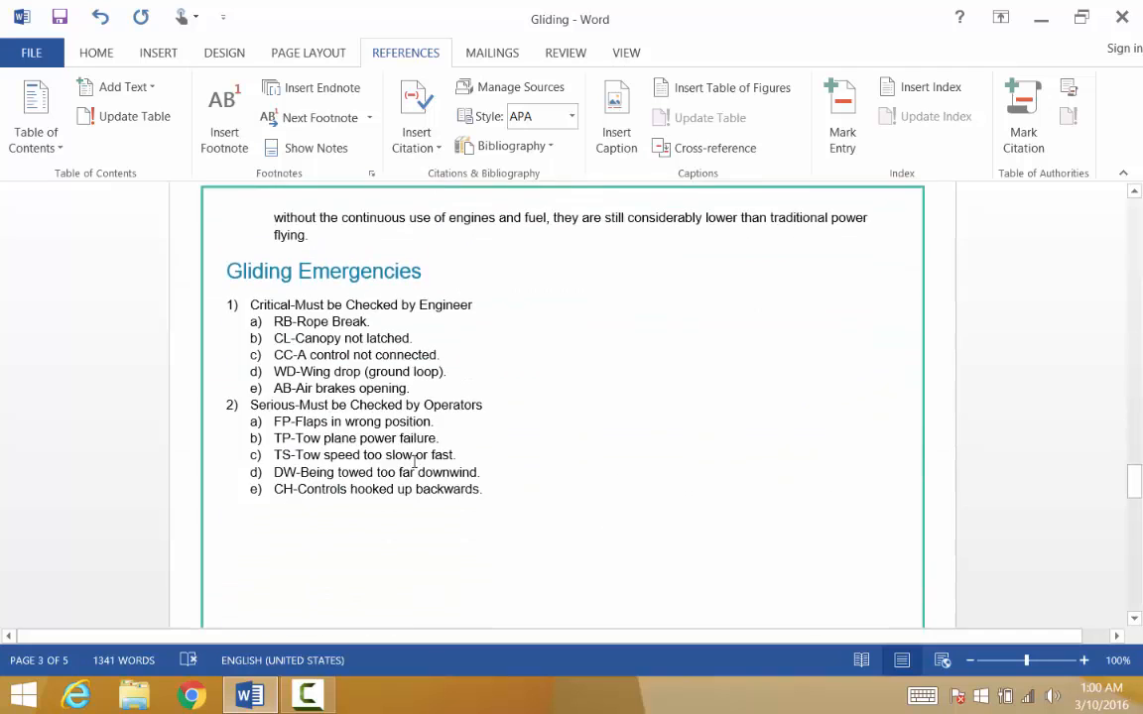
scroll(413, 460, down, 15)
click(250, 258)
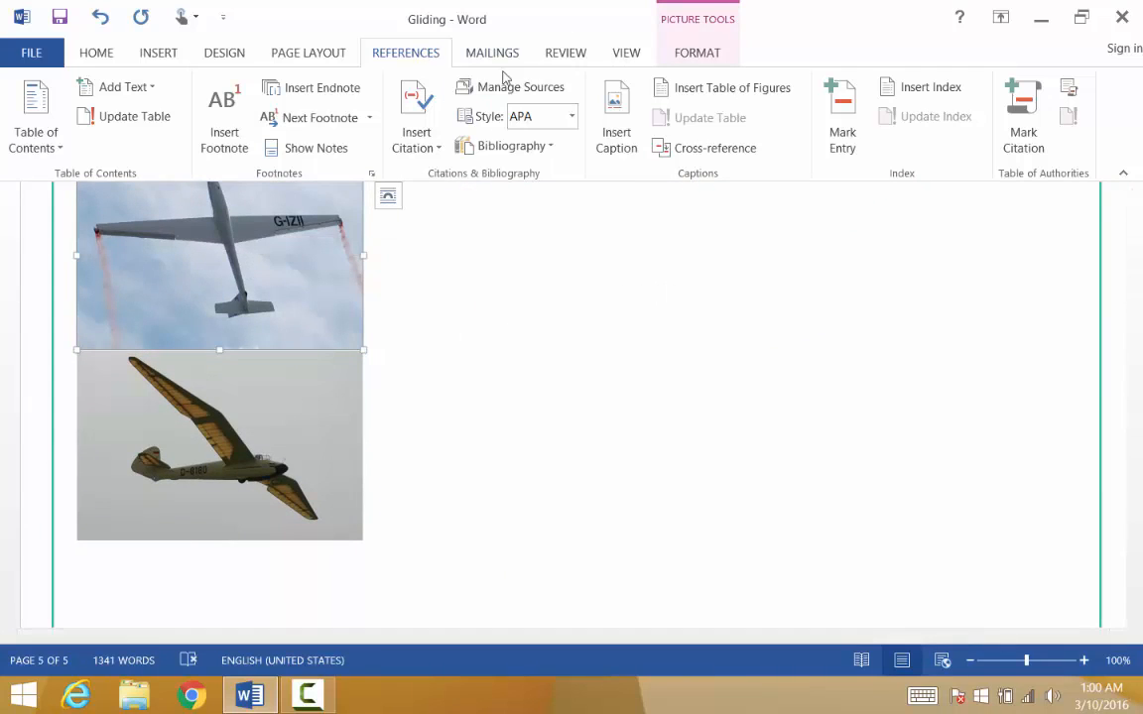
click(616, 102)
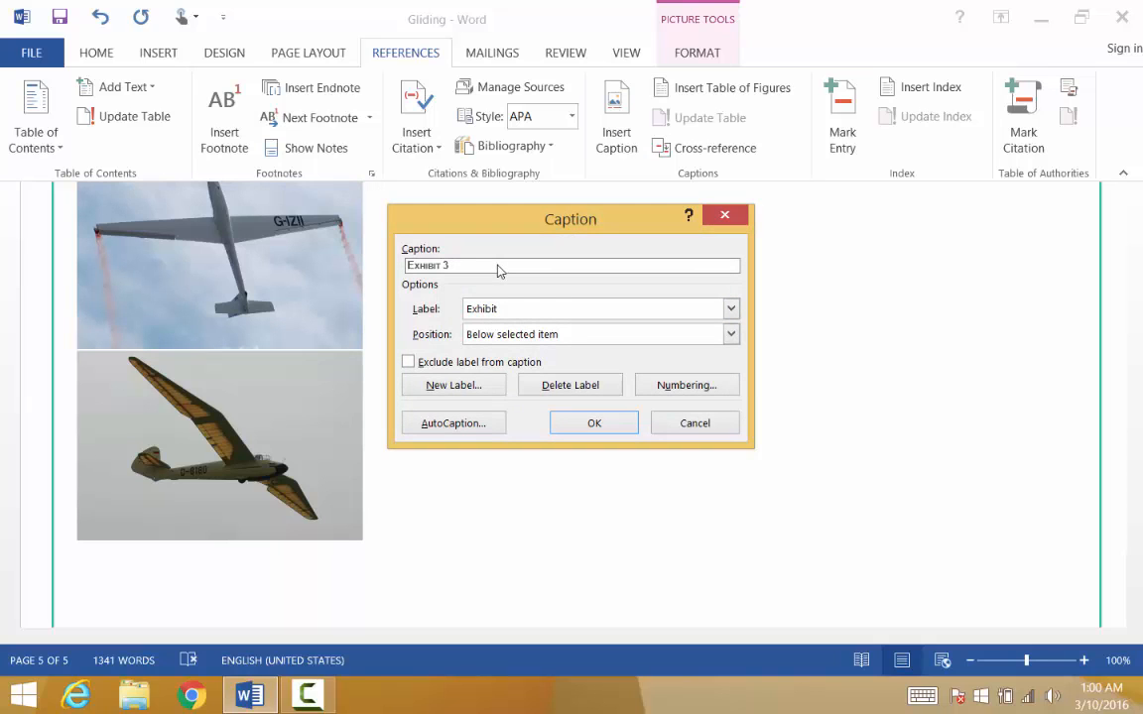
text(- An Aerobatic Glider)
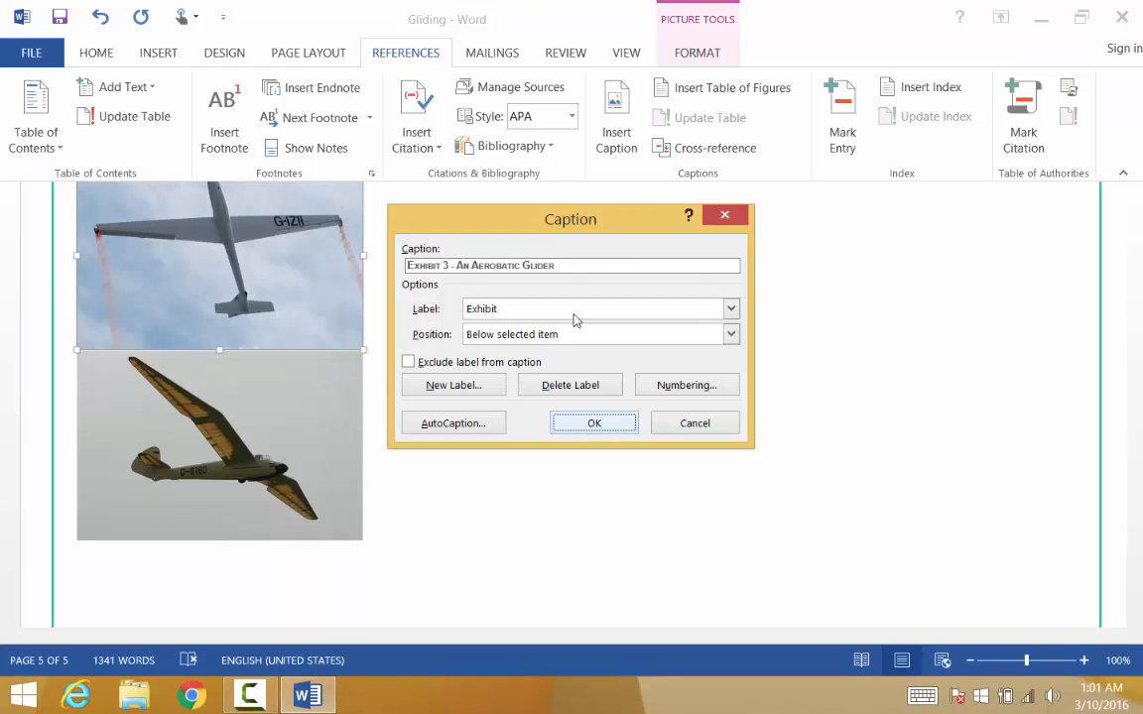
click(578, 434)
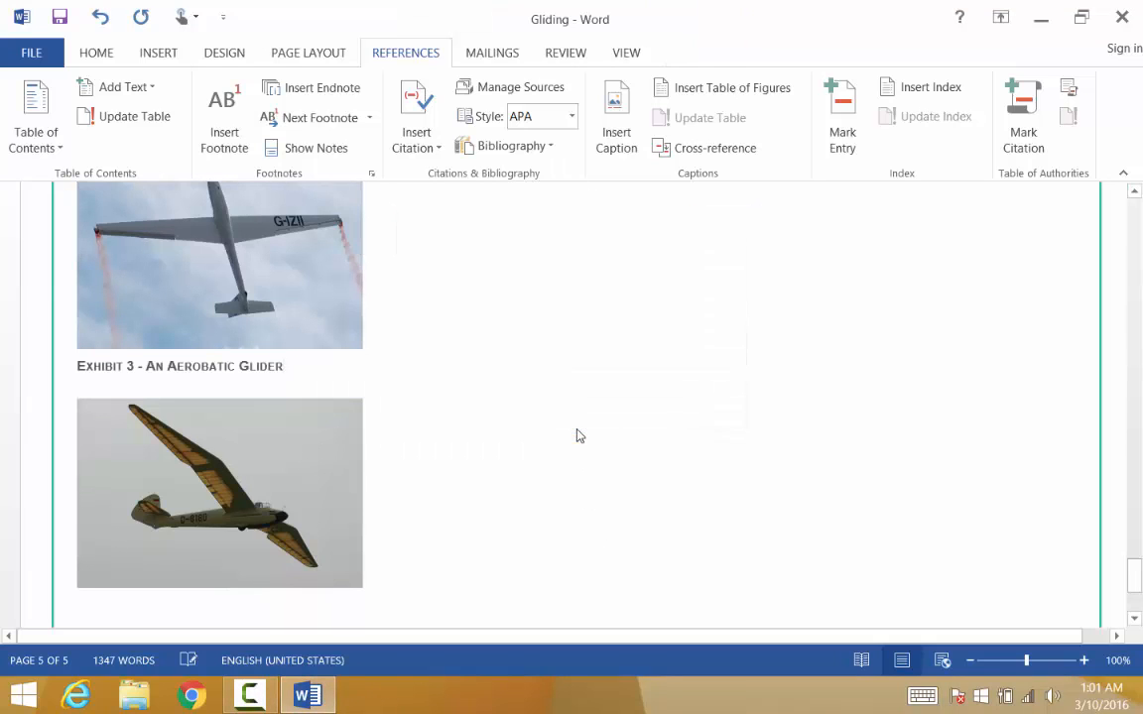
Step: Insert the caption "Exhibit 4 - A Vintage Design Glider" below the second glider picture under "Modern Gliders"
scroll(288, 352, down, 3)
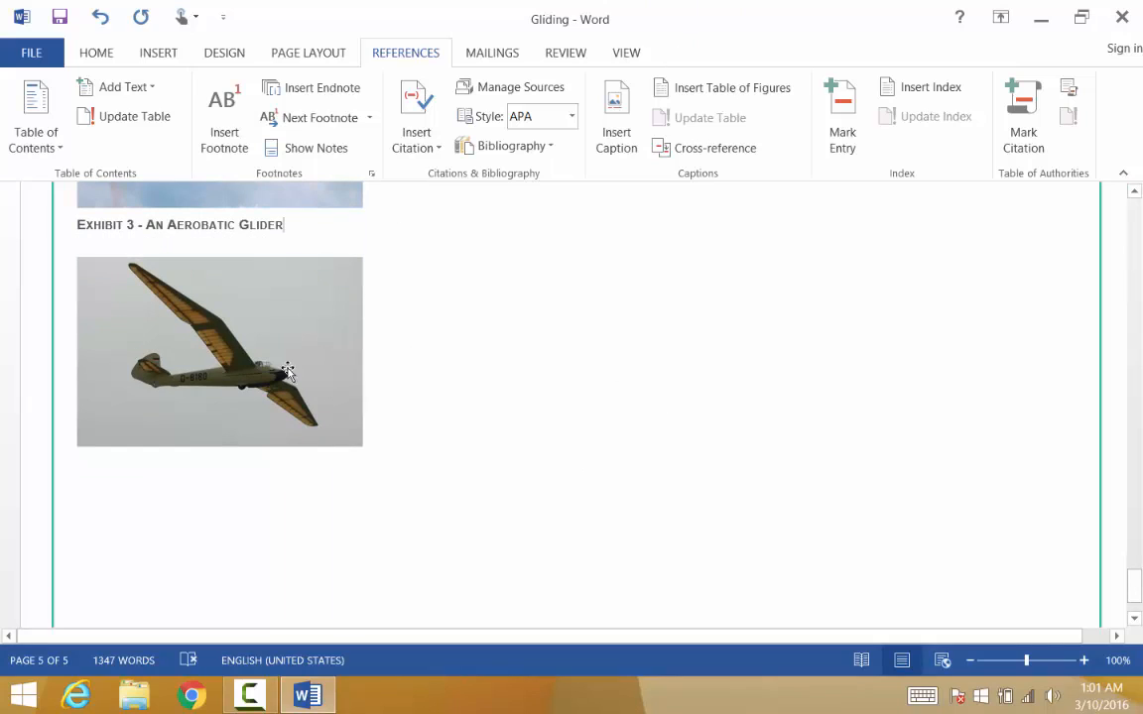
click(286, 395)
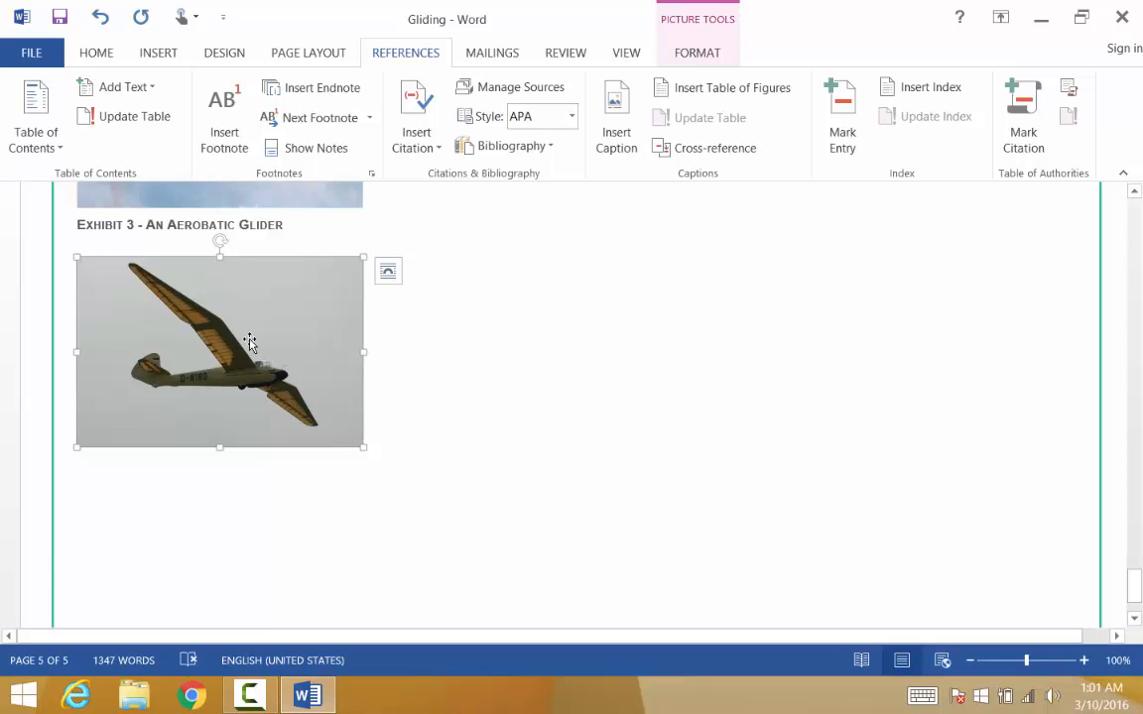
scroll(286, 395, up, 4)
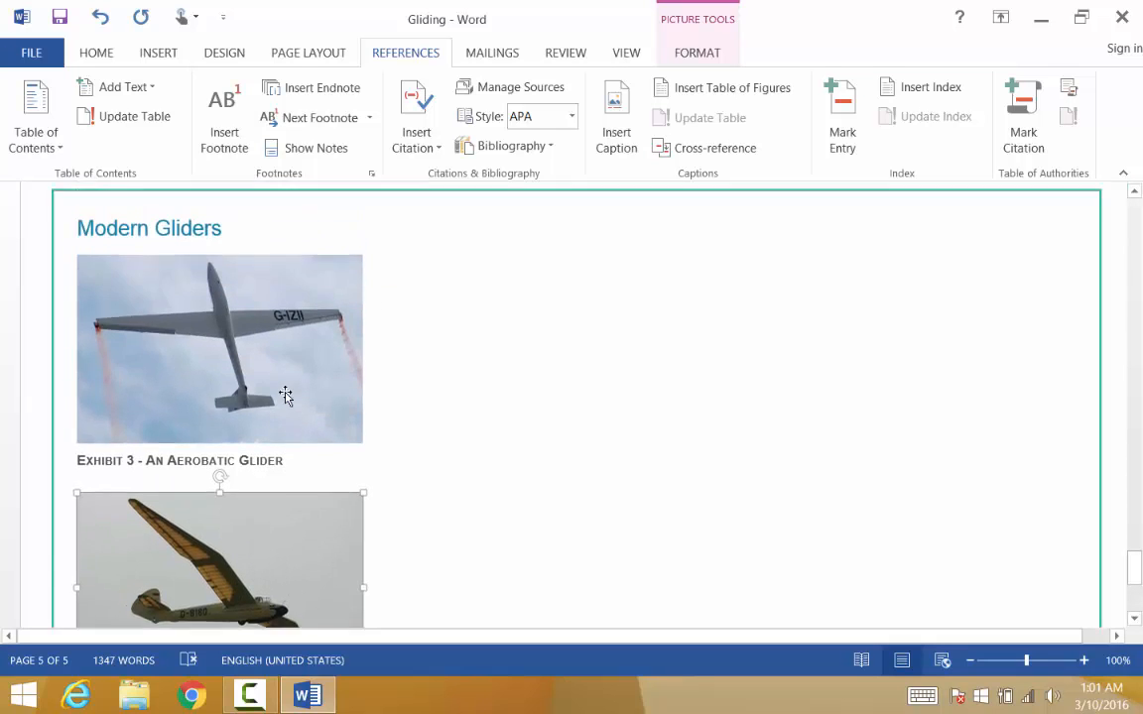
scroll(285, 396, up, 3)
scroll(206, 410, down, 3)
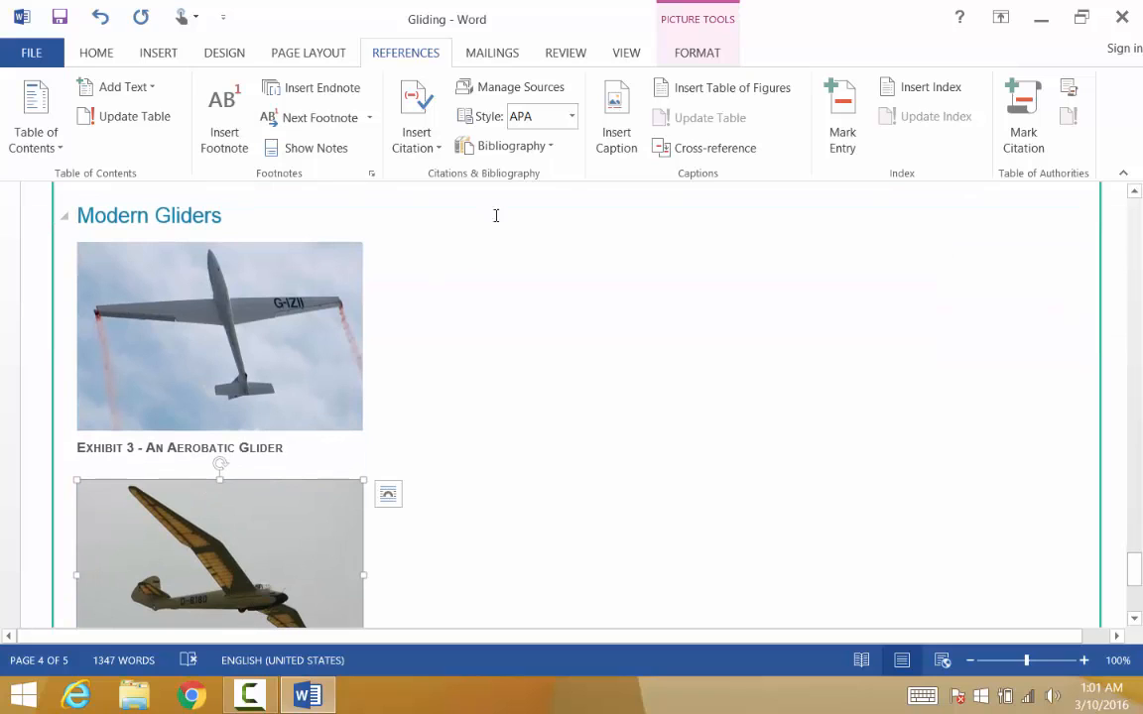
click(614, 143)
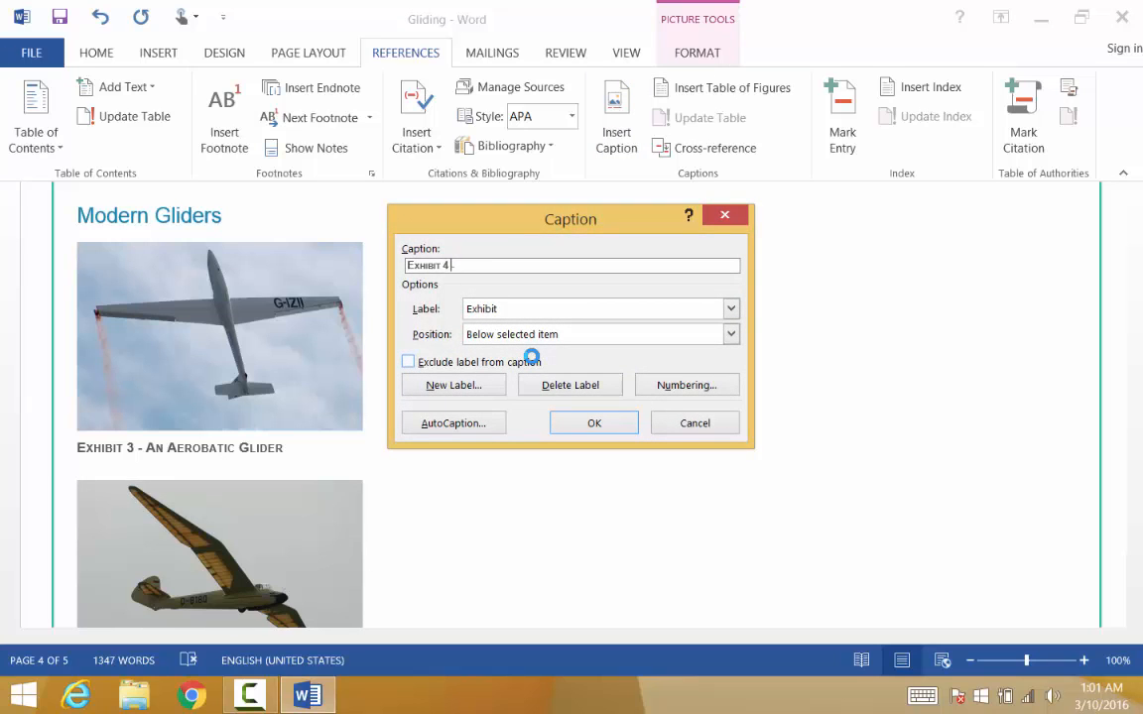
text(- A Vintage Design Glider)
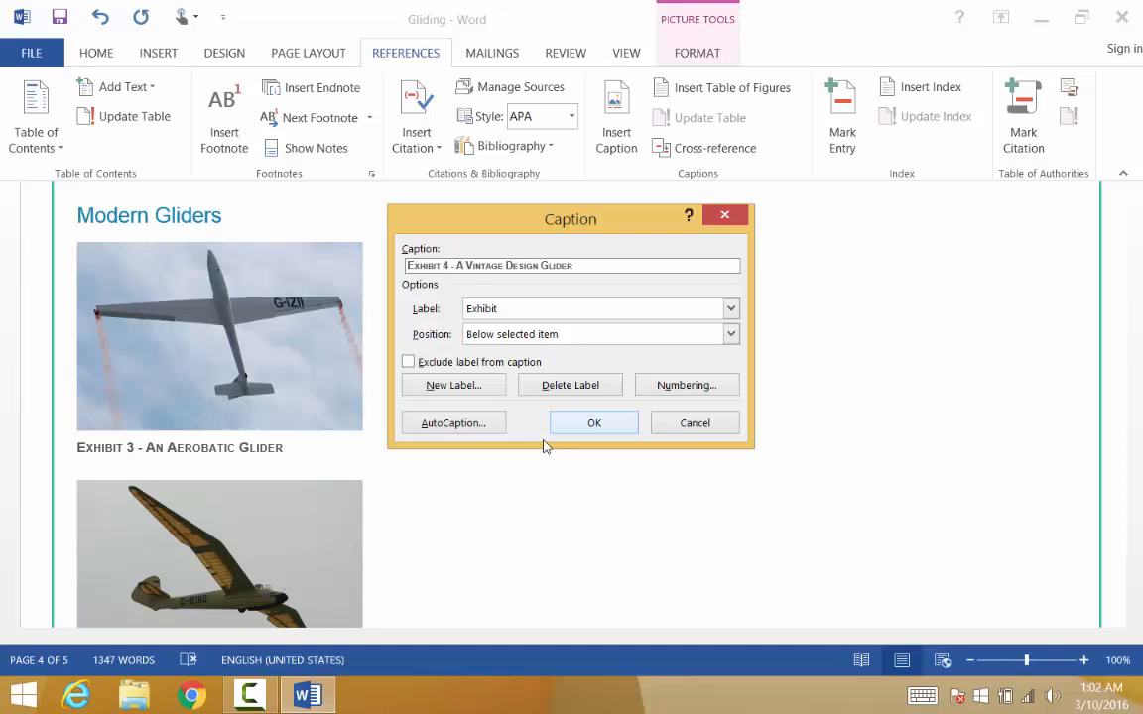
key(Return)
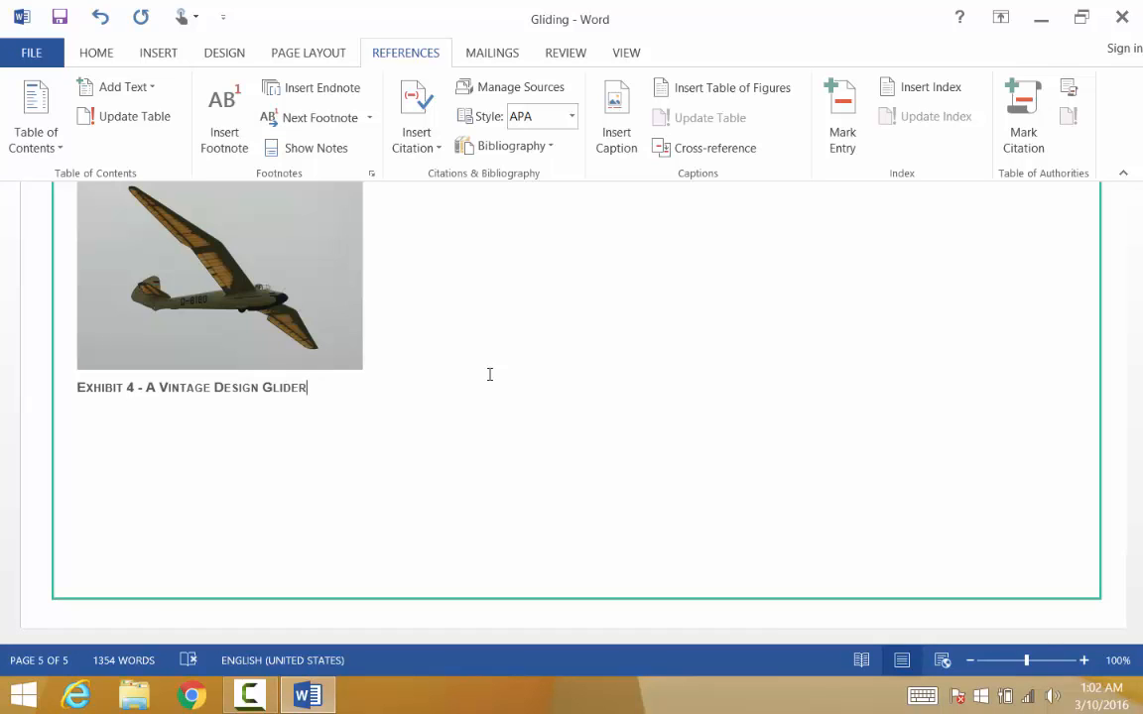
Step: Display the ruler and the gridlines in the document view
scroll(472, 372, up, 10)
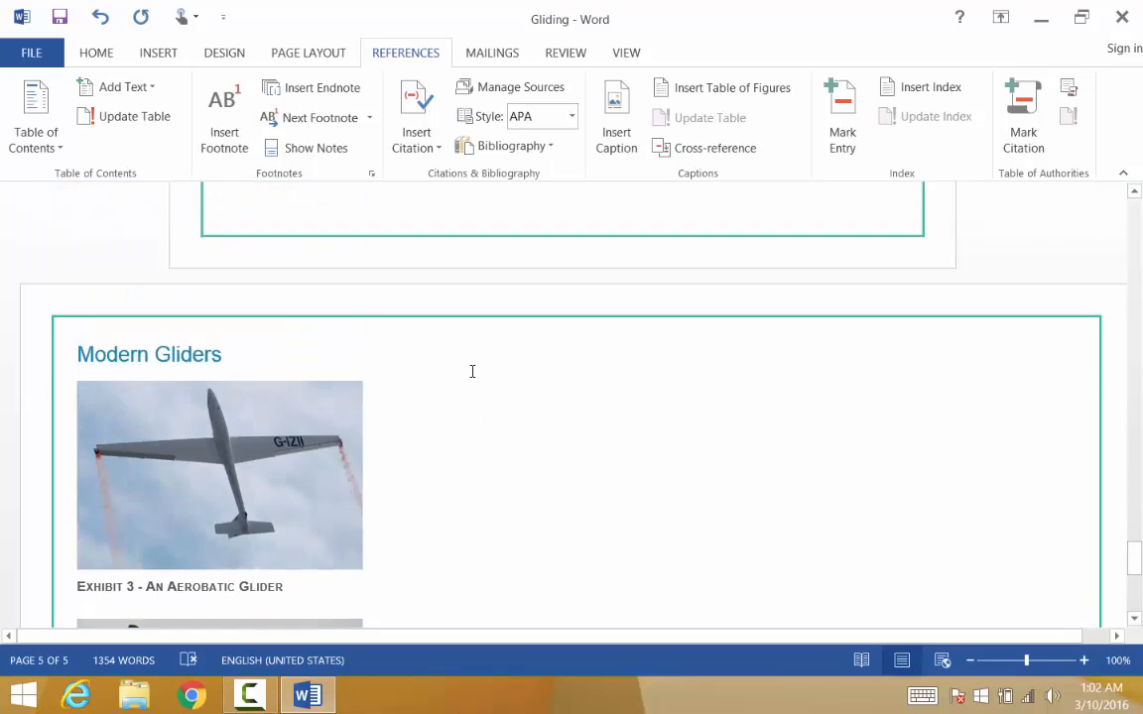
scroll(472, 371, up, 3)
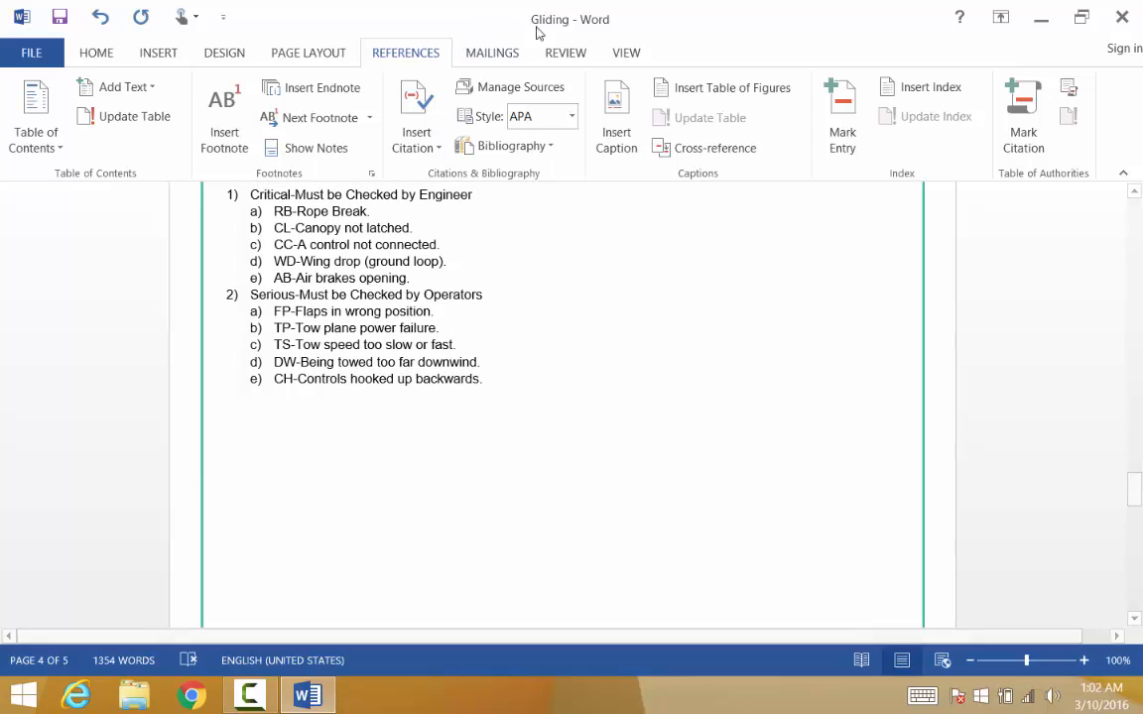
click(625, 52)
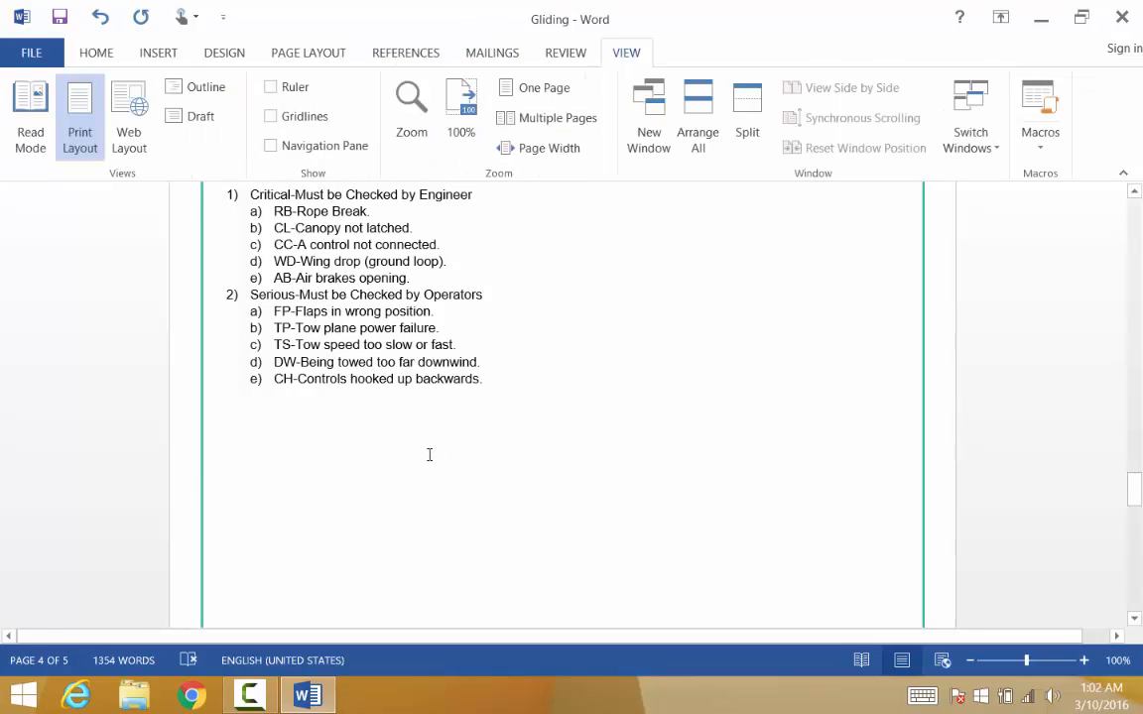
scroll(427, 454, up, 15)
scroll(423, 461, up, 4)
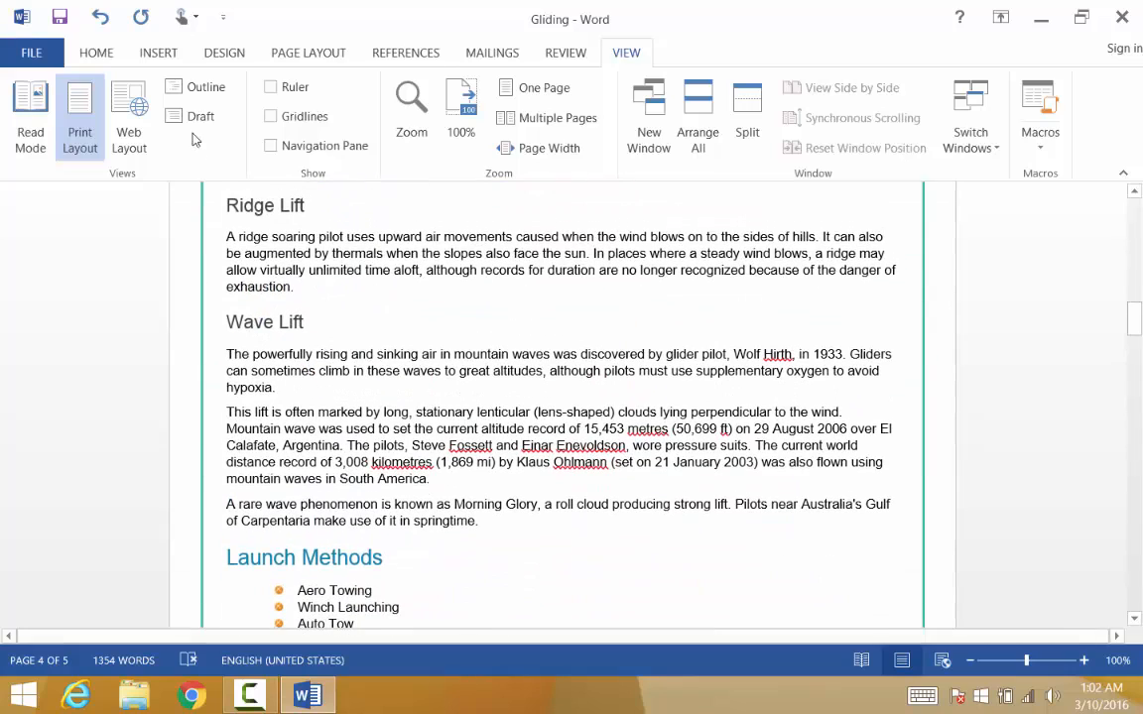
click(270, 87)
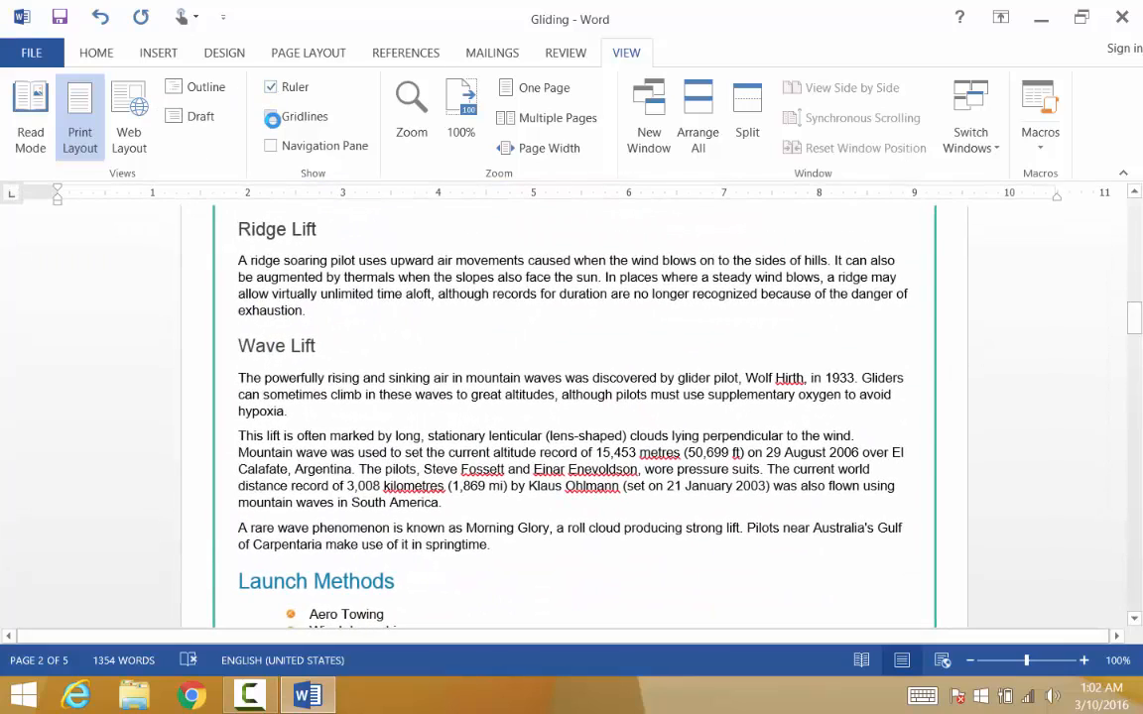
click(272, 117)
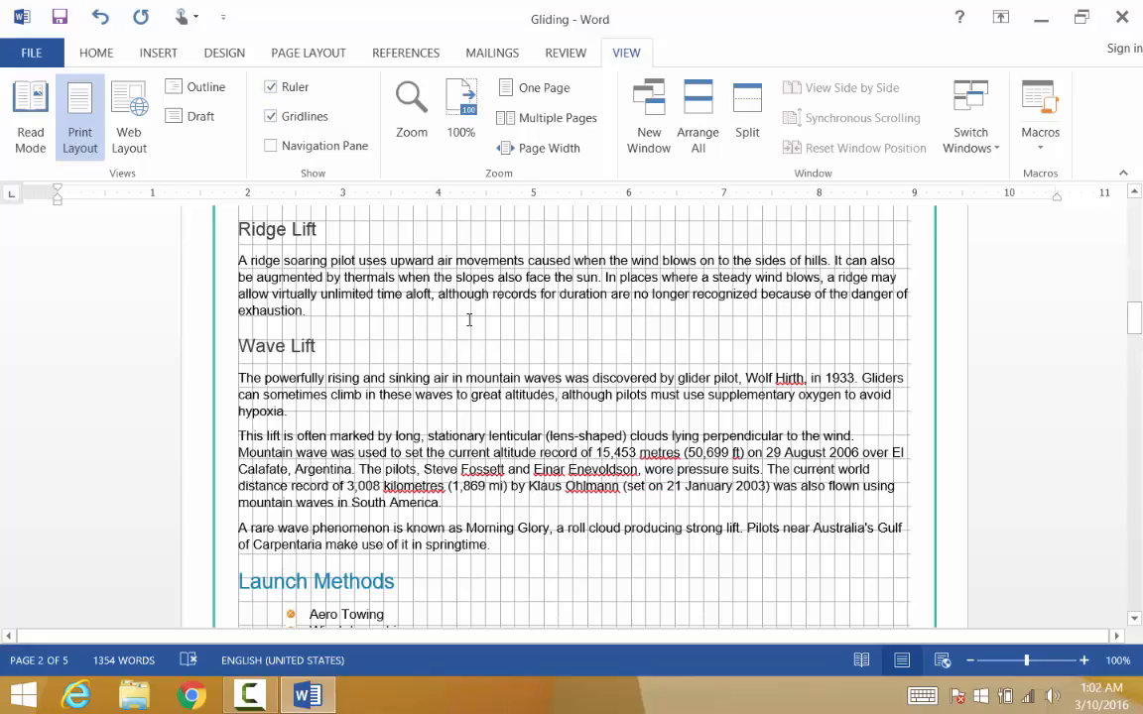
Step: Set the document's zoom level to 87%
scroll(469, 318, up, 10)
scroll(470, 318, up, 6)
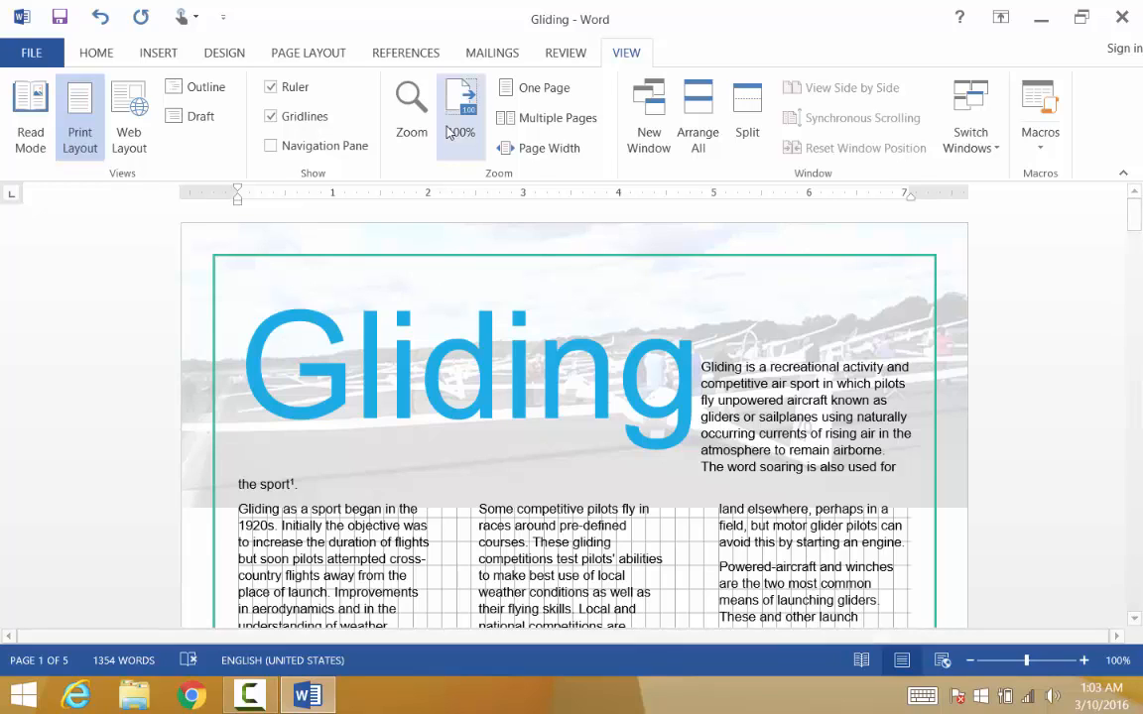
click(414, 149)
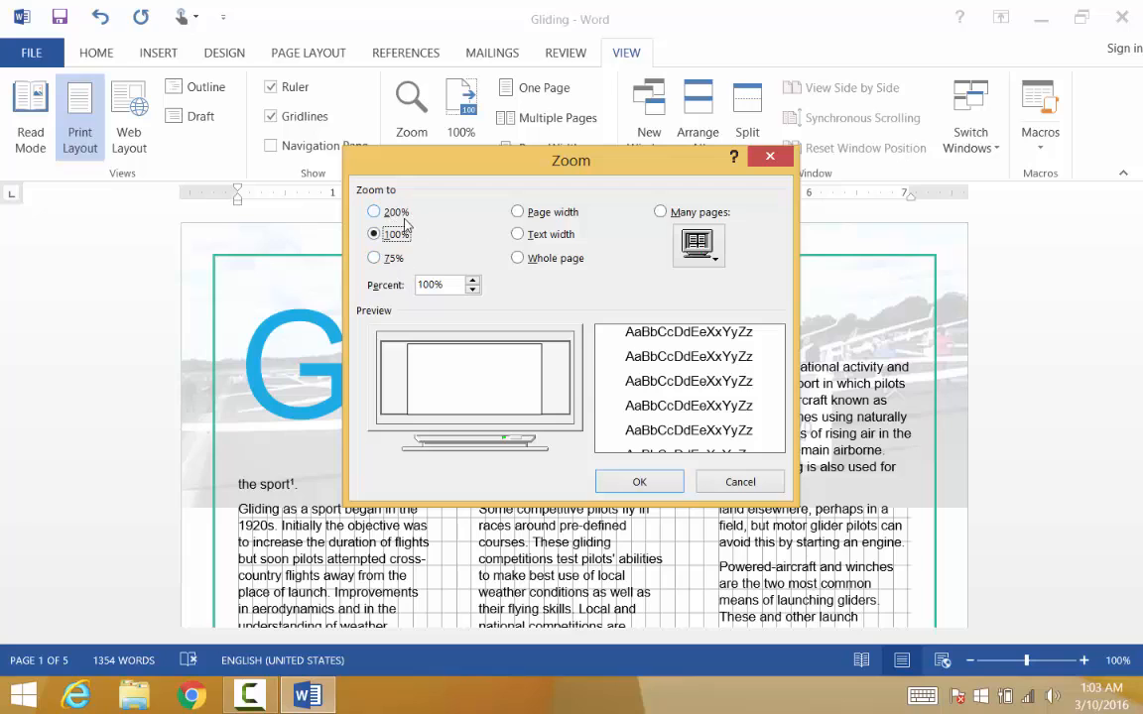
click(473, 289)
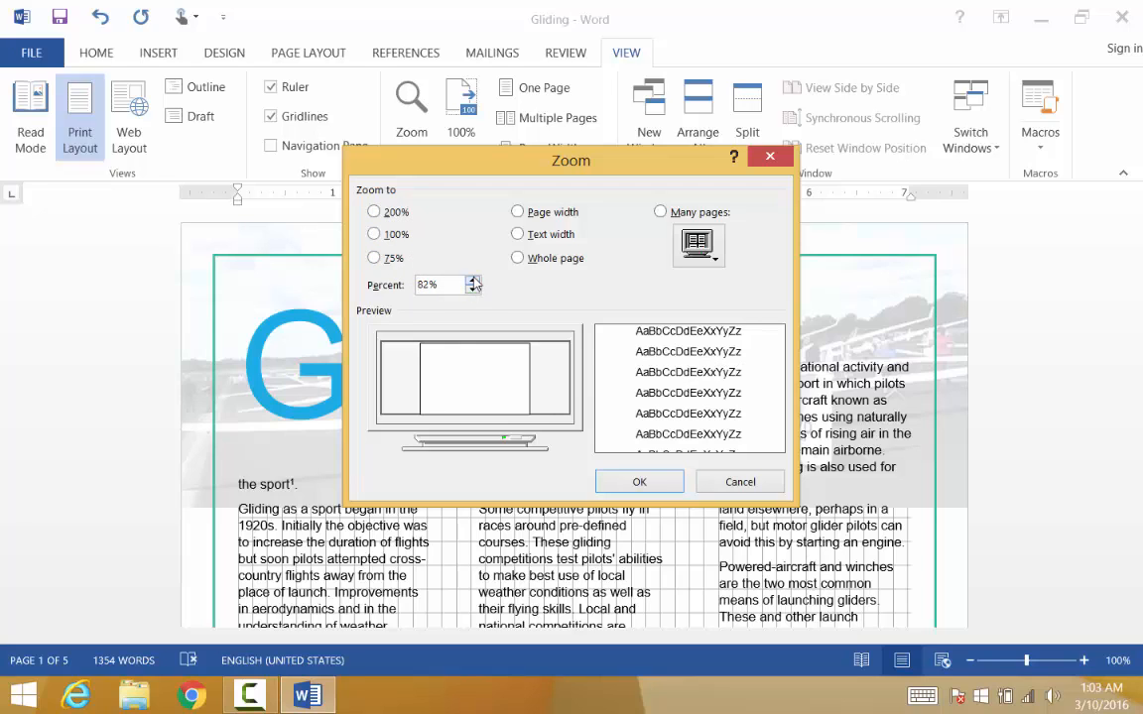
click(473, 280)
click(473, 280)
click(474, 280)
click(473, 280)
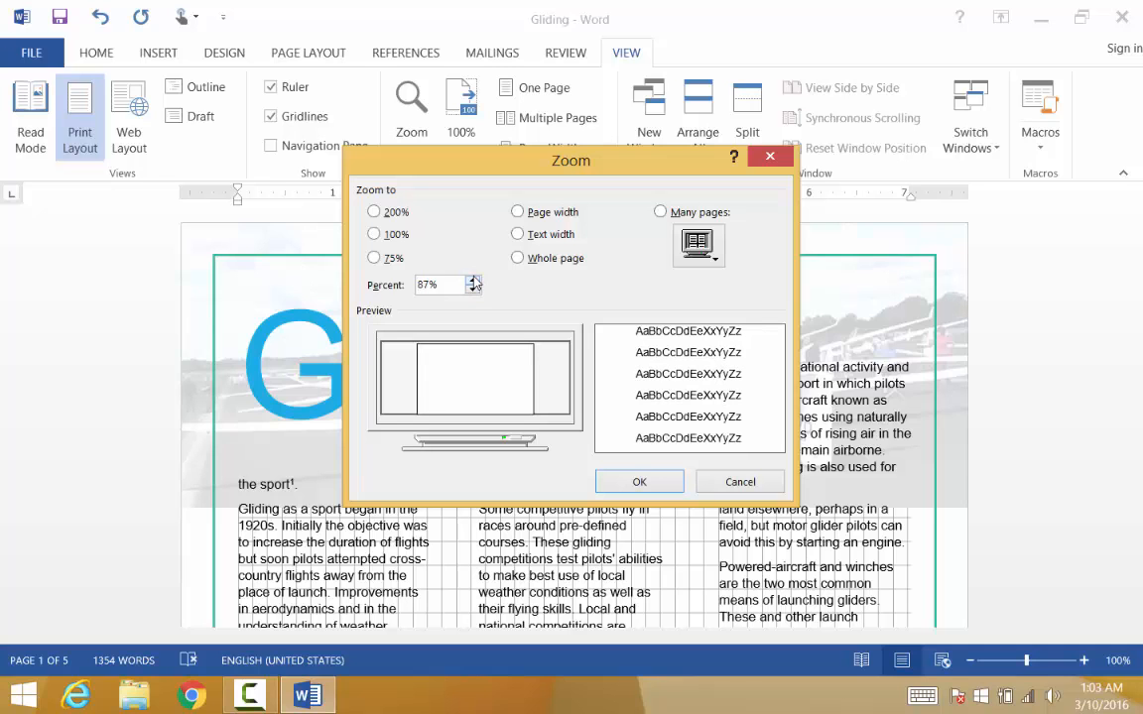
click(638, 481)
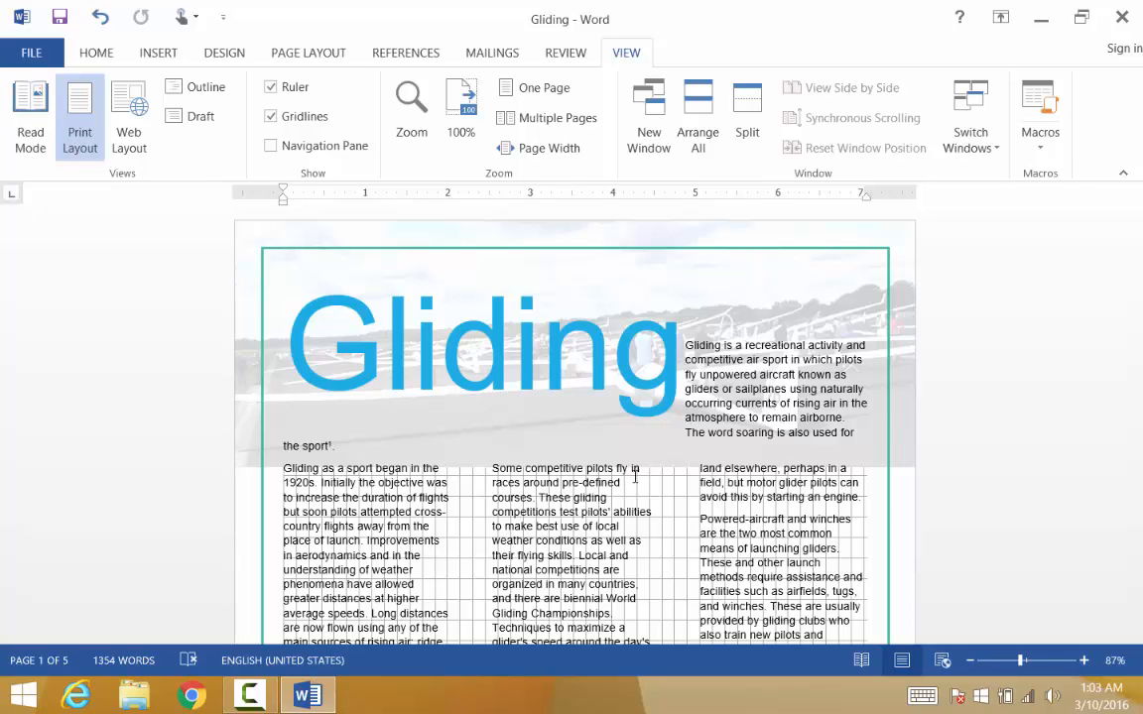
Step: Add Plain Number 3 page numbers at the bottom of the pages and return to the body text
scroll(627, 493, down, 3)
click(154, 56)
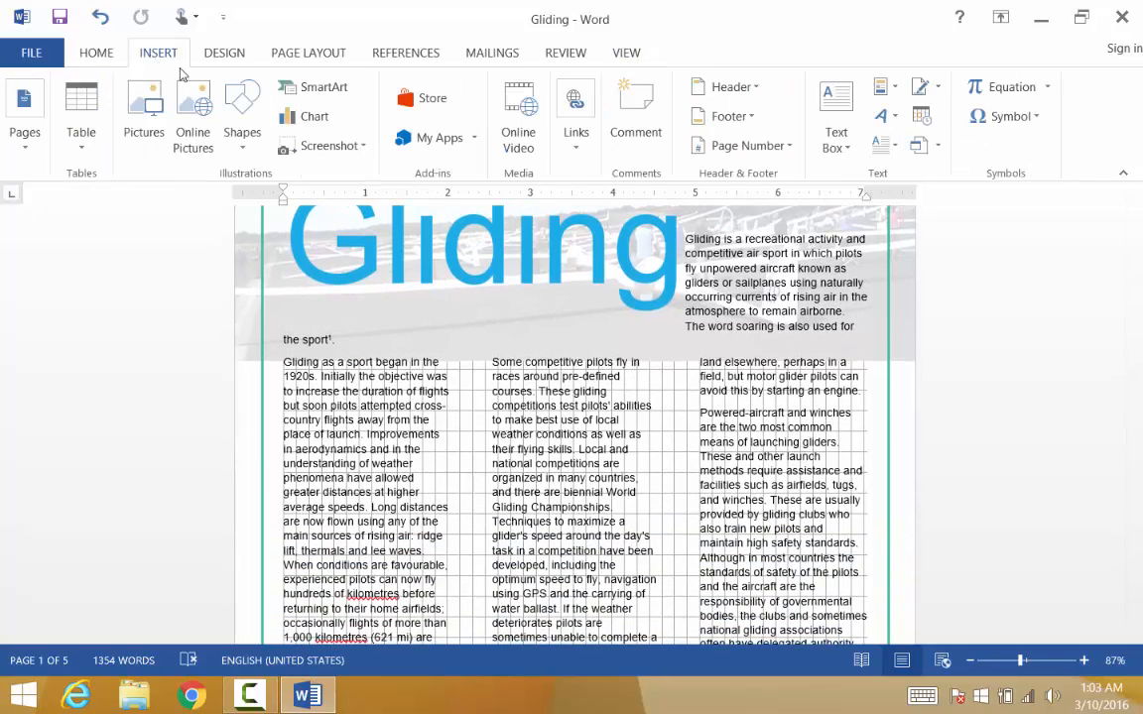
click(789, 147)
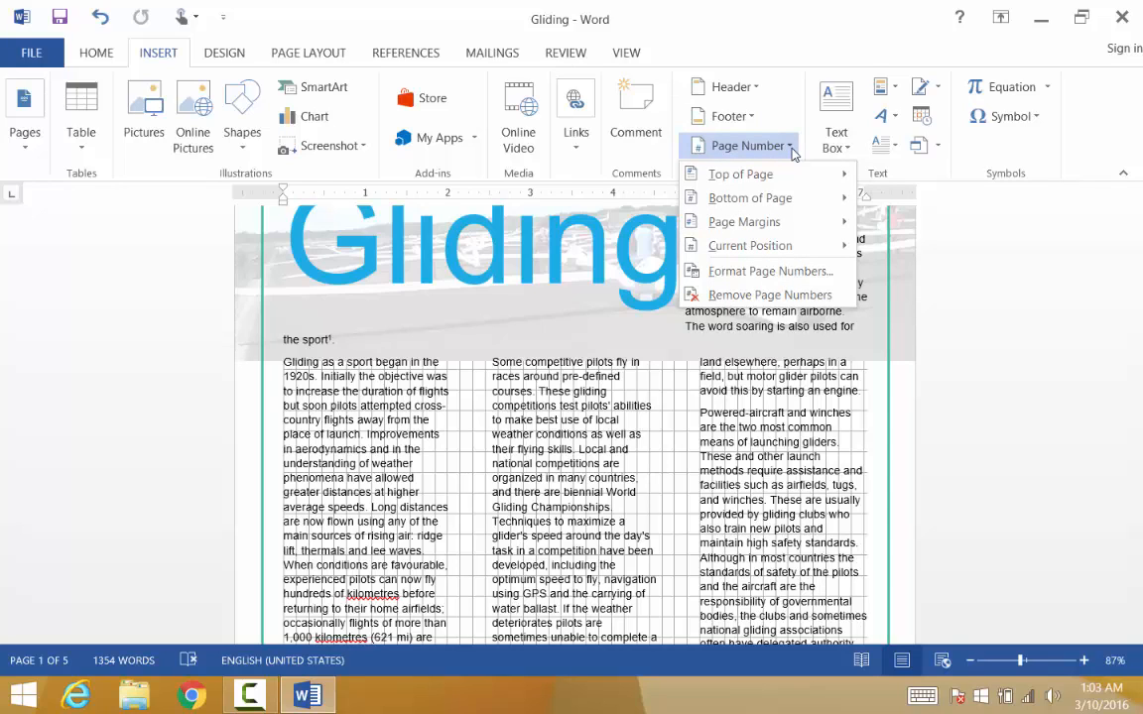
mouse_move(789, 206)
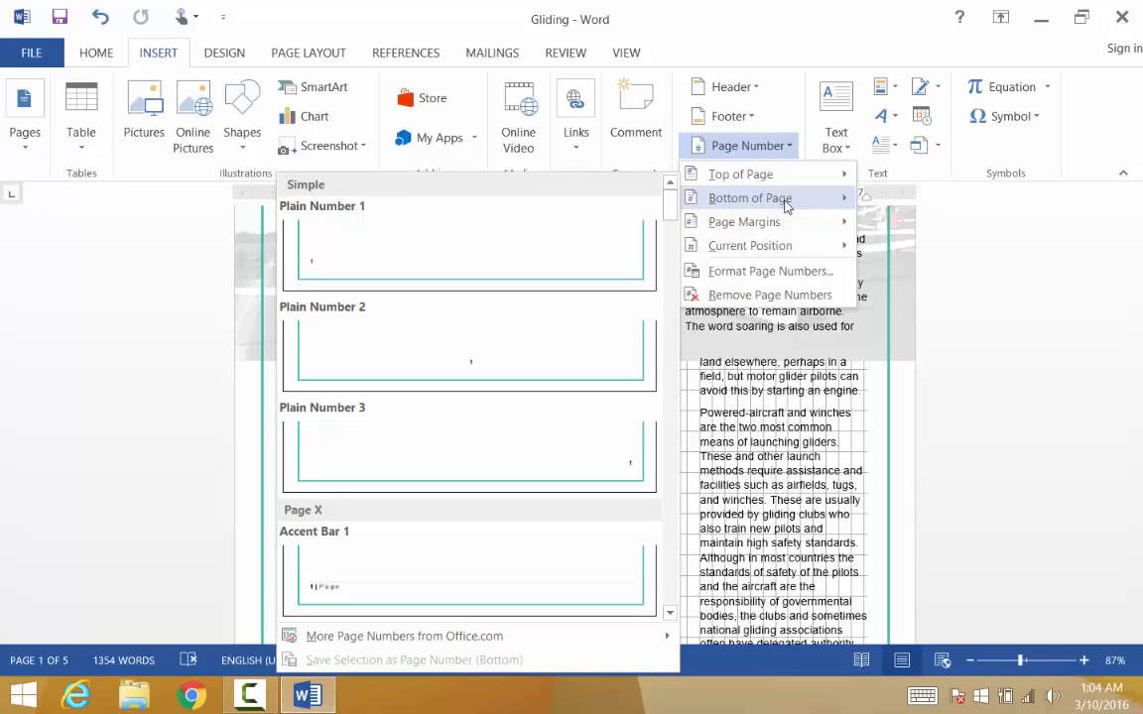
click(505, 479)
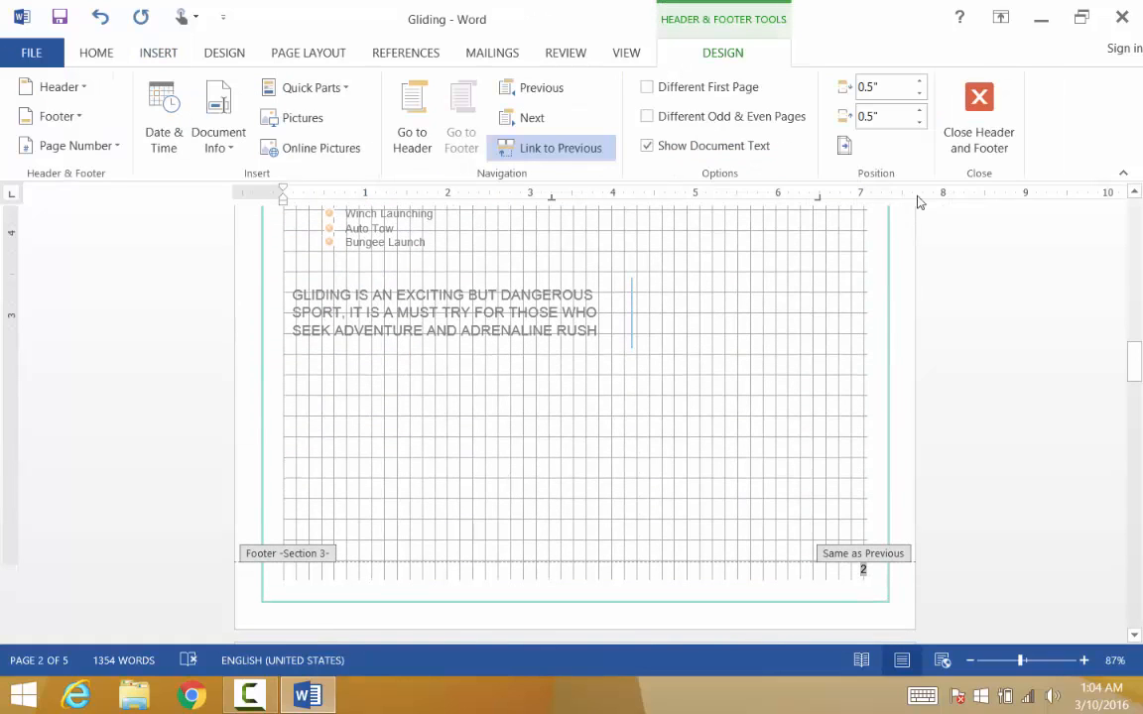
click(980, 131)
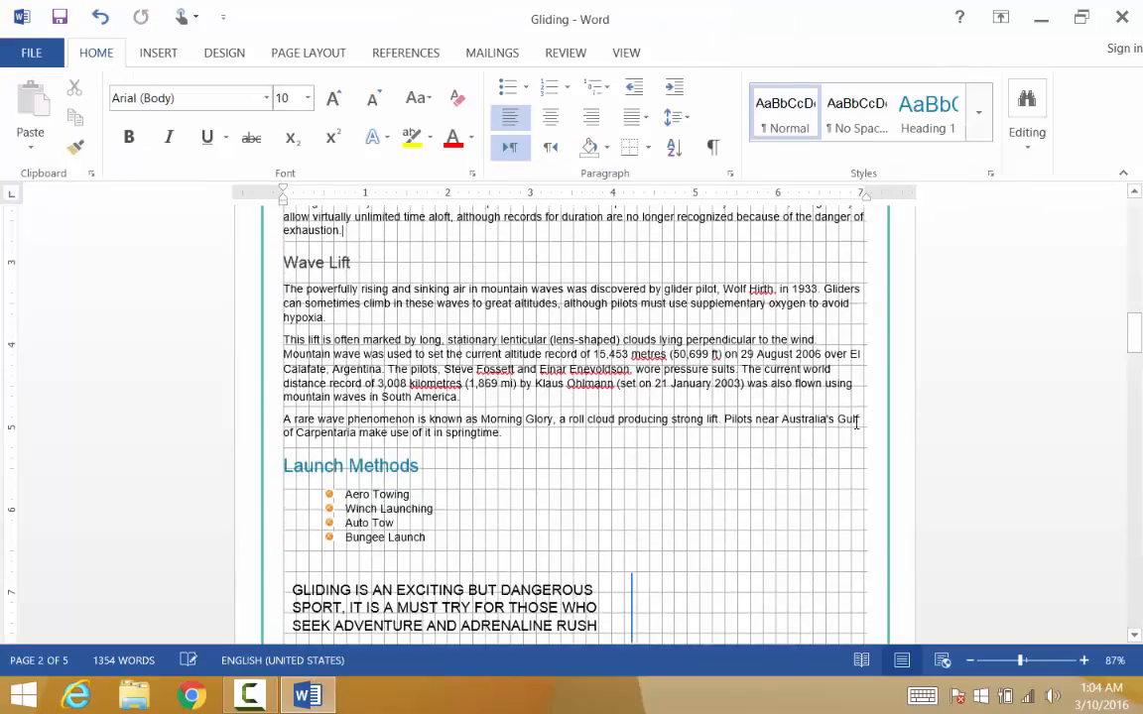
Step: Check the page numbers at the bottom of the first two pages
scroll(857, 429, up, 10)
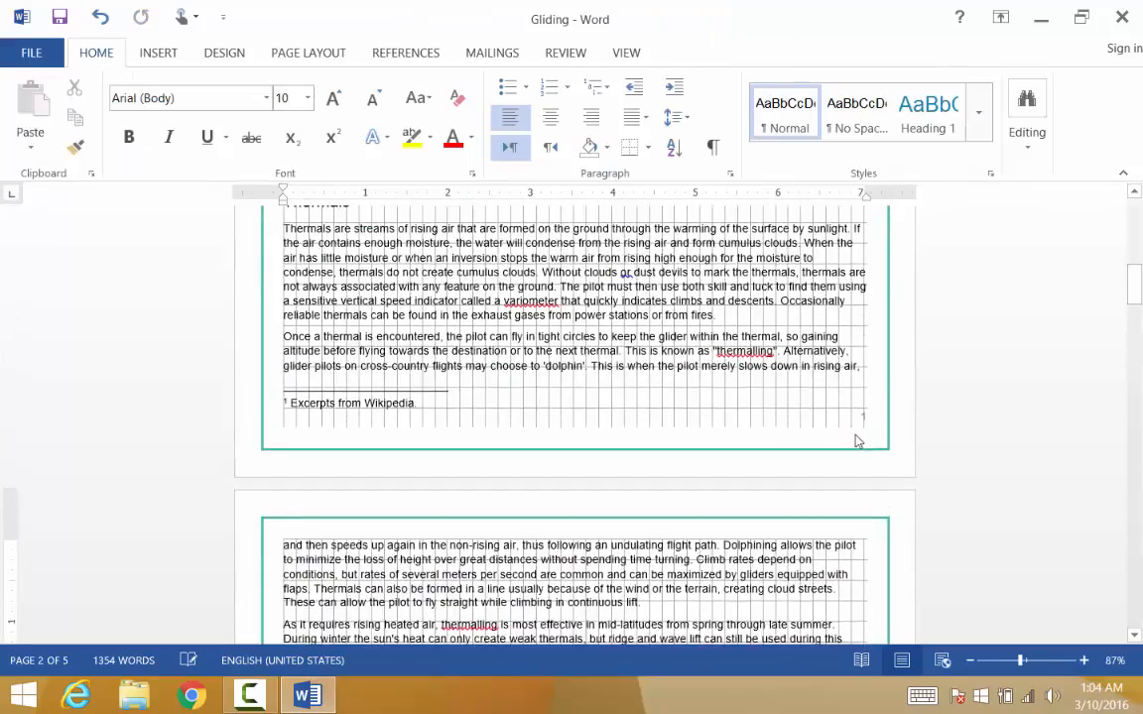
scroll(857, 428, down, 12)
scroll(854, 436, down, 8)
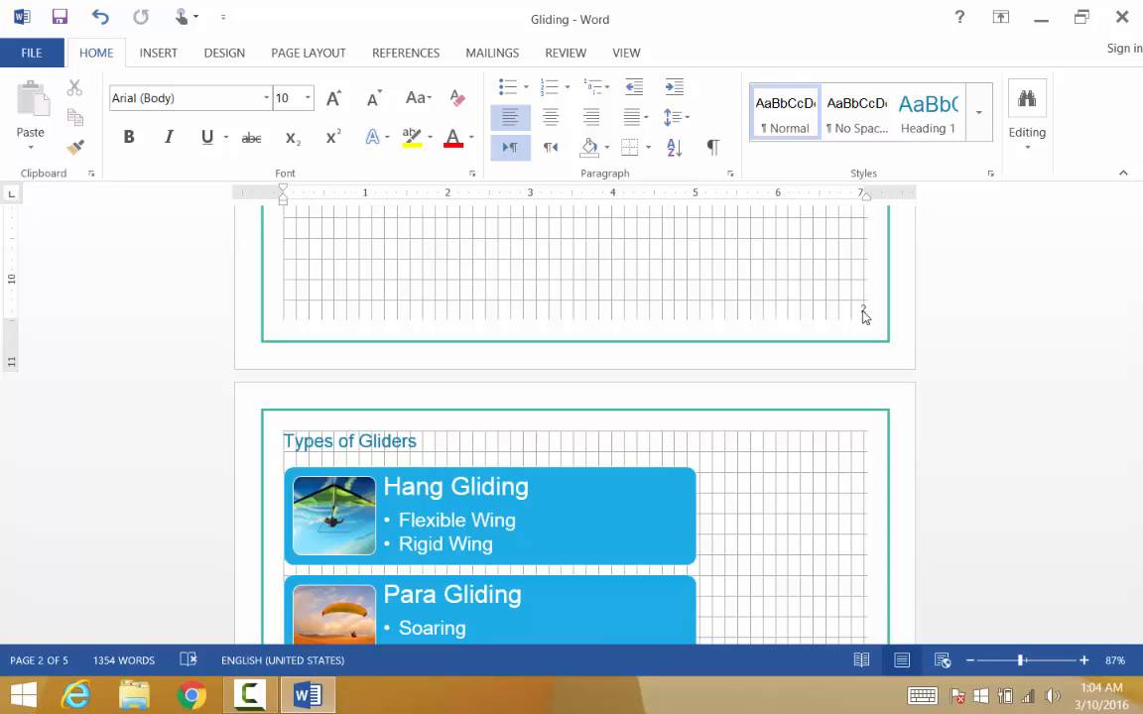
Step: Open the document's file information and expand its property list to show all properties
click(27, 58)
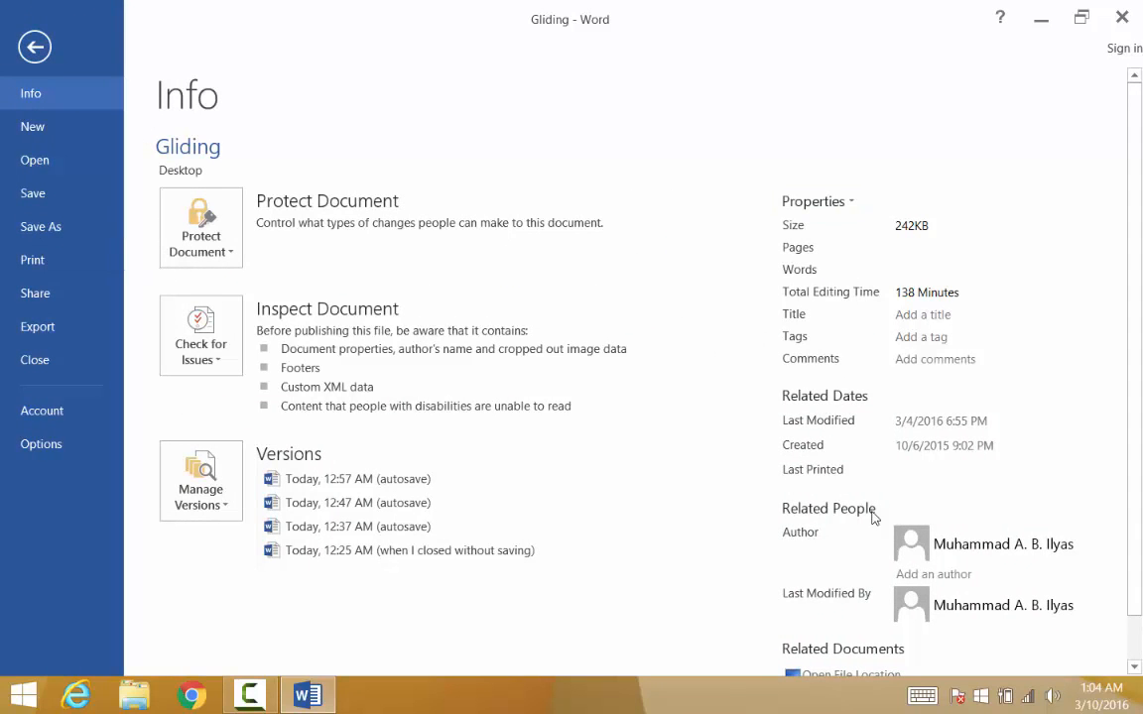
scroll(853, 476, down, 1)
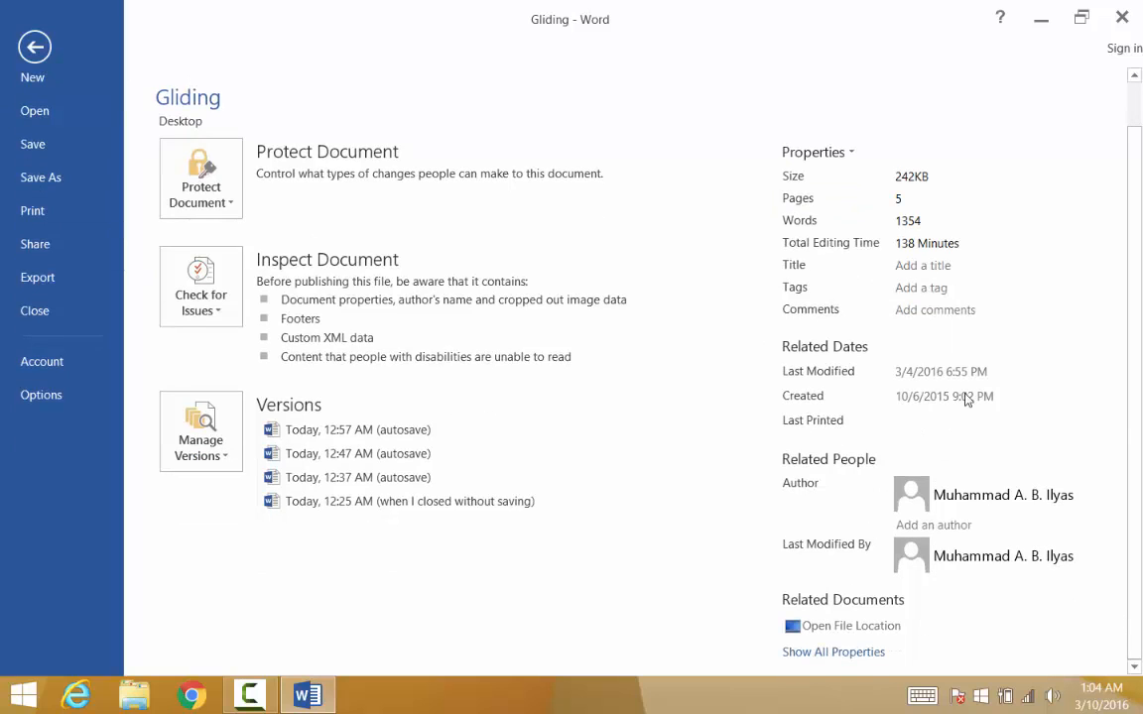
mouse_move(947, 429)
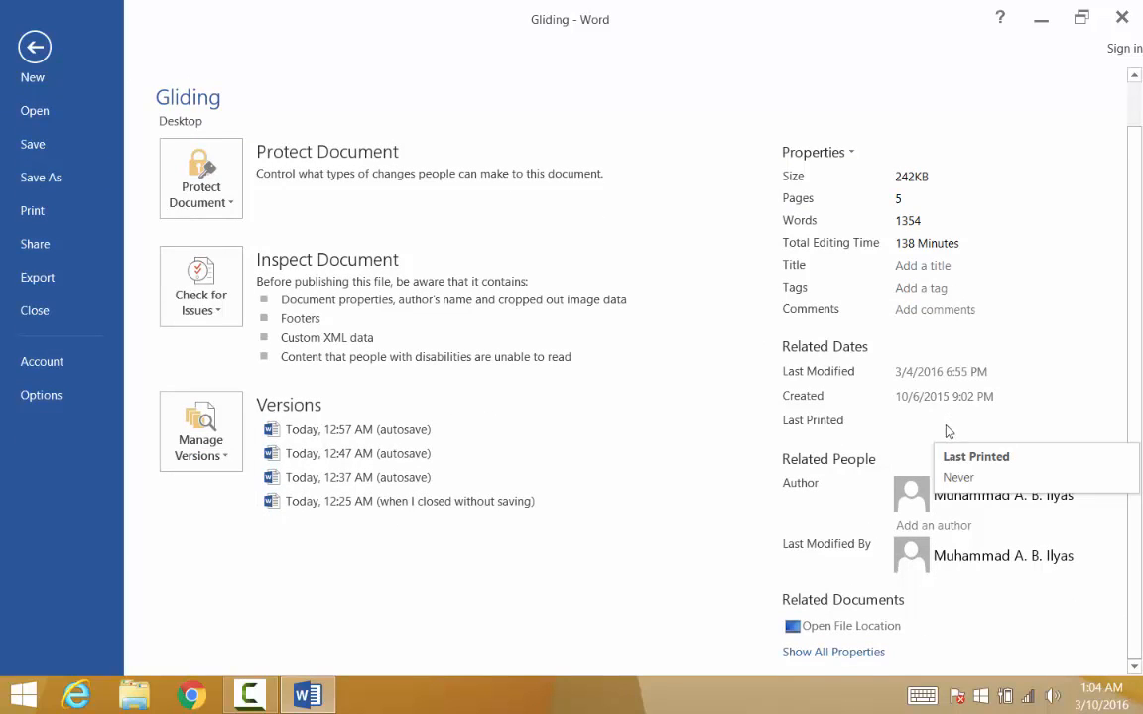
scroll(873, 402, up, 1)
scroll(835, 421, down, 1)
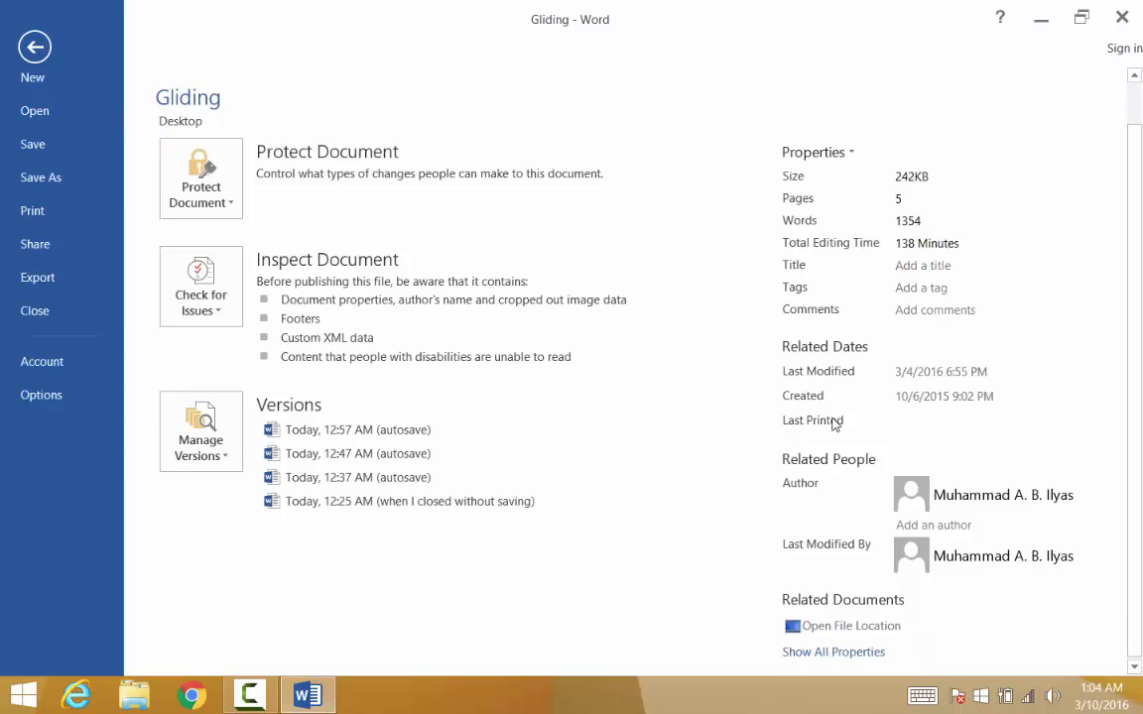
scroll(835, 422, up, 1)
scroll(835, 421, down, 1)
click(828, 153)
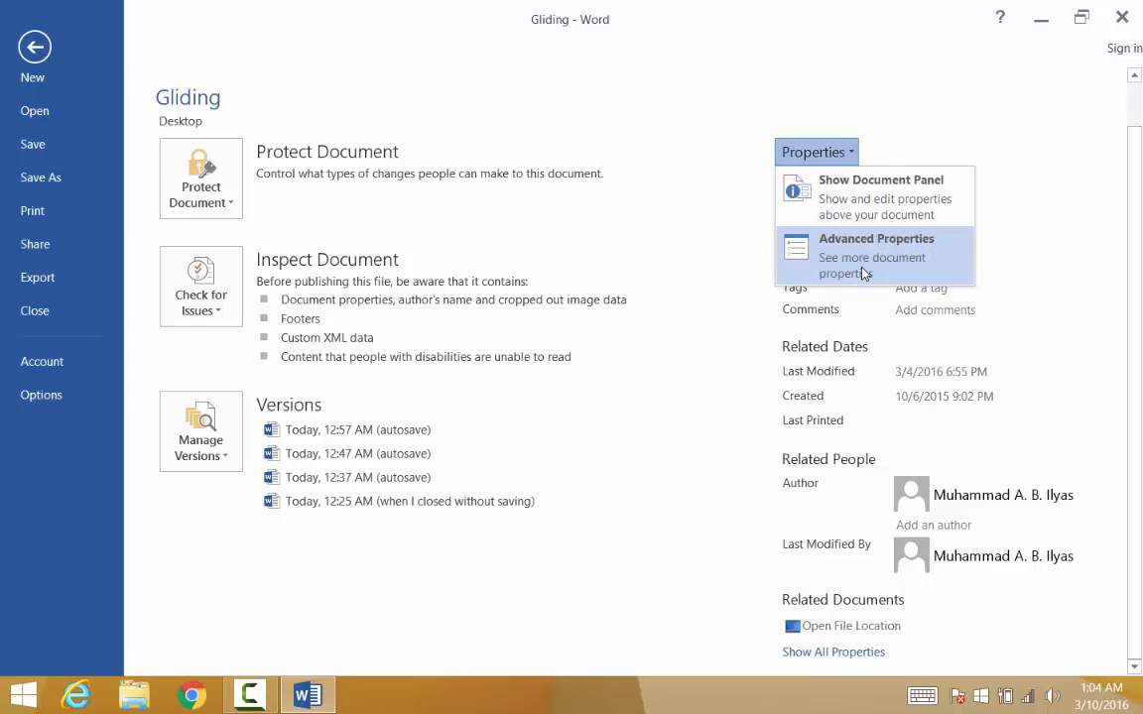
click(752, 211)
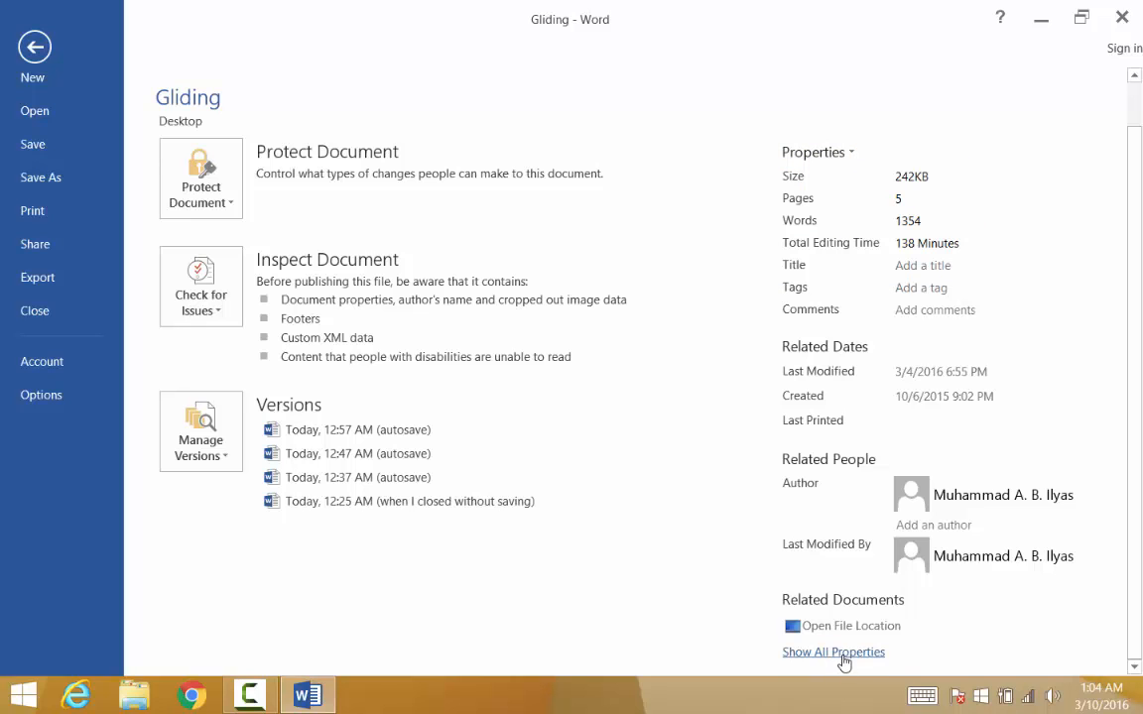
click(841, 654)
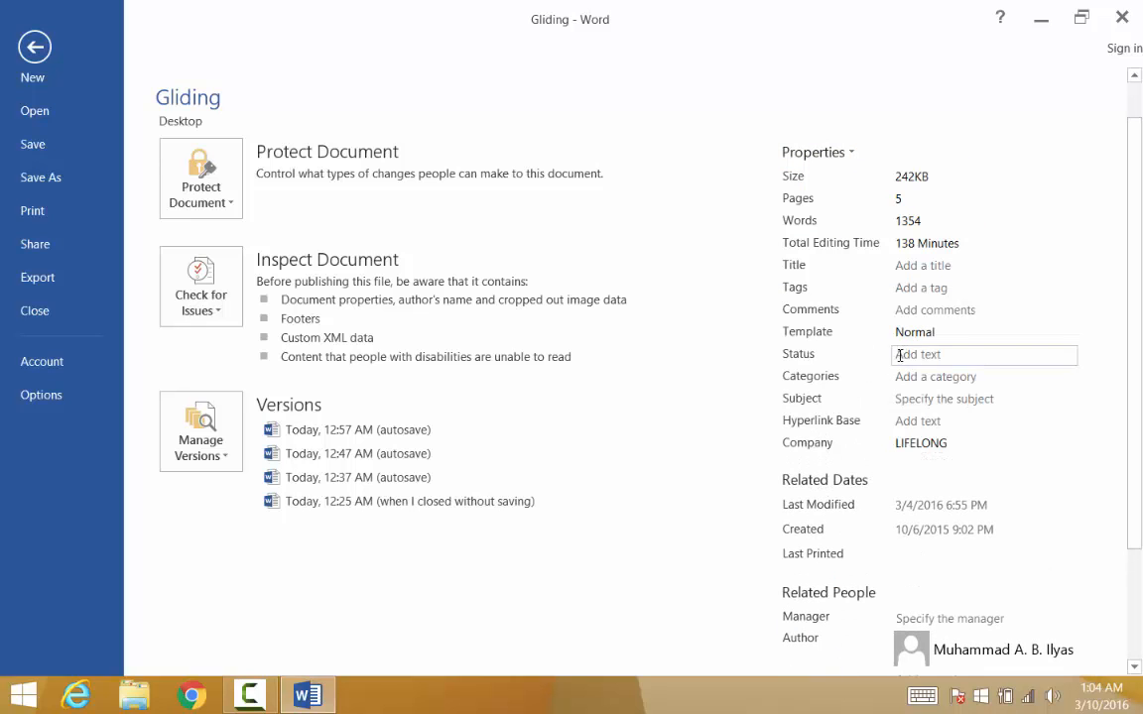
Step: Set both the Subject and the Title properties of the document to "Gliding"
click(911, 398)
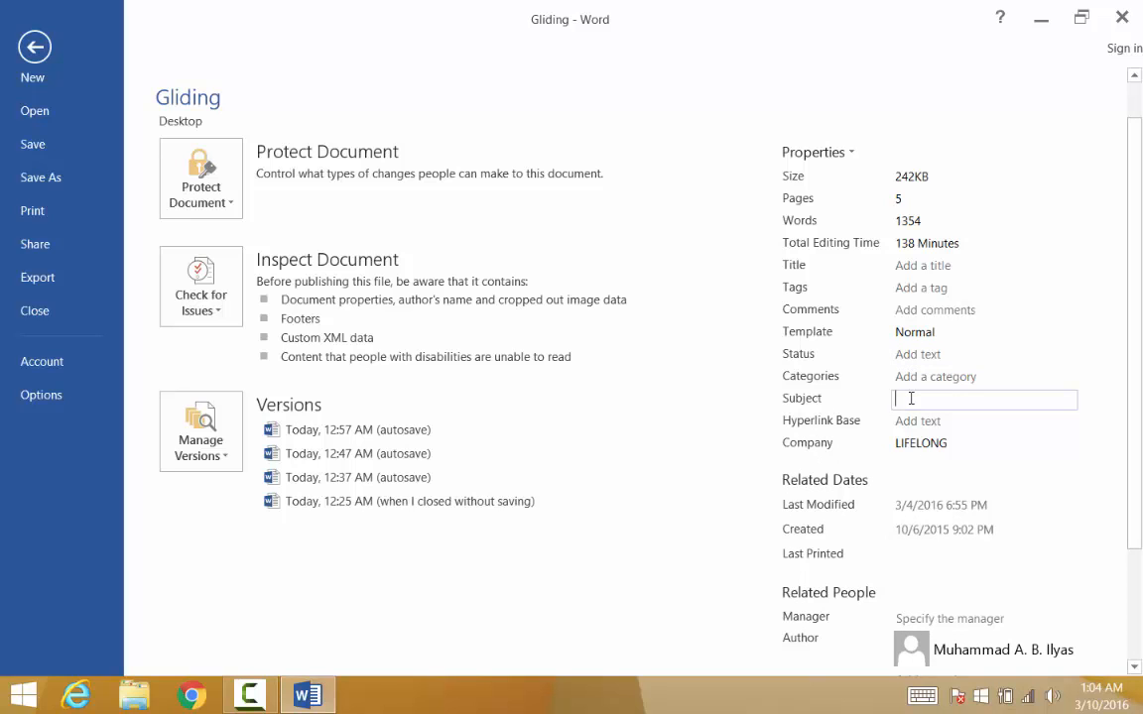
text(Gliding)
double_click(911, 398)
click(912, 266)
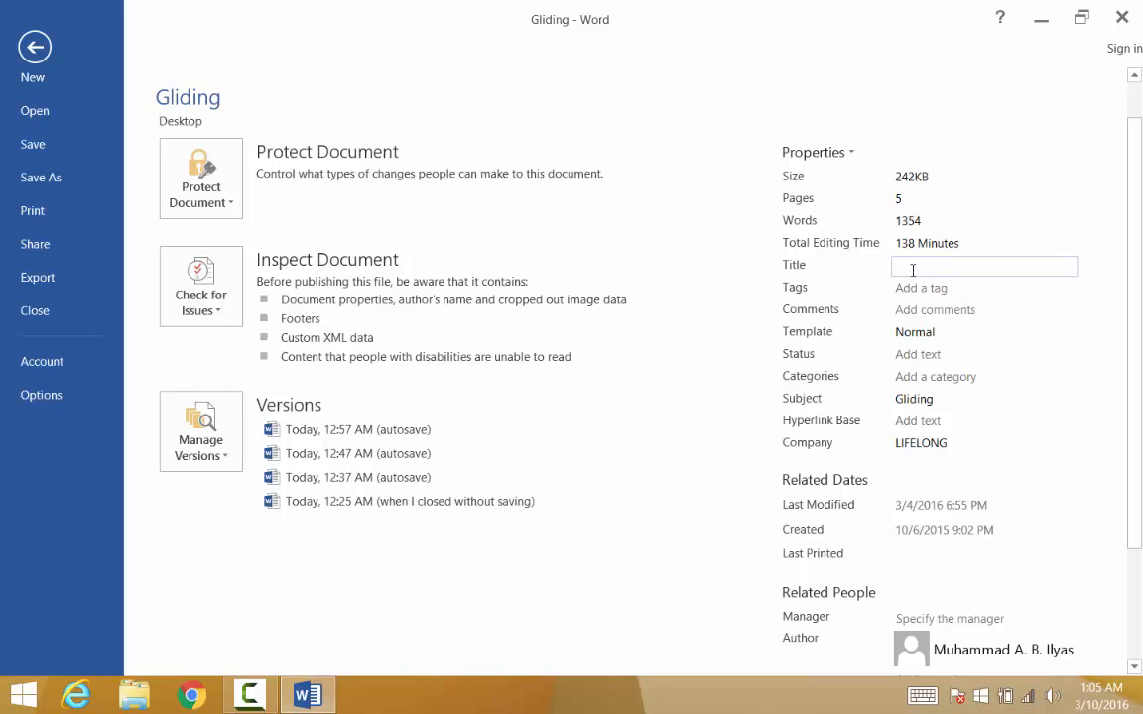
text(Gliding)
double_click(912, 266)
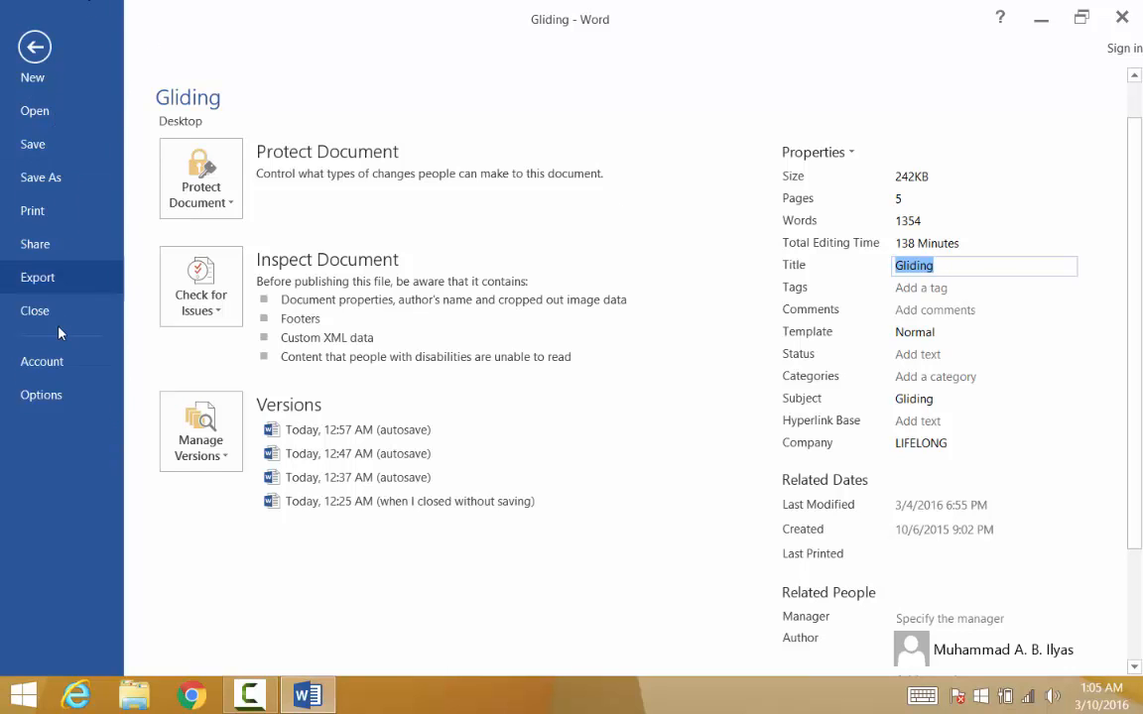
Step: Enable embedding fonts in the file in the program's save options for the Gliding document
click(41, 399)
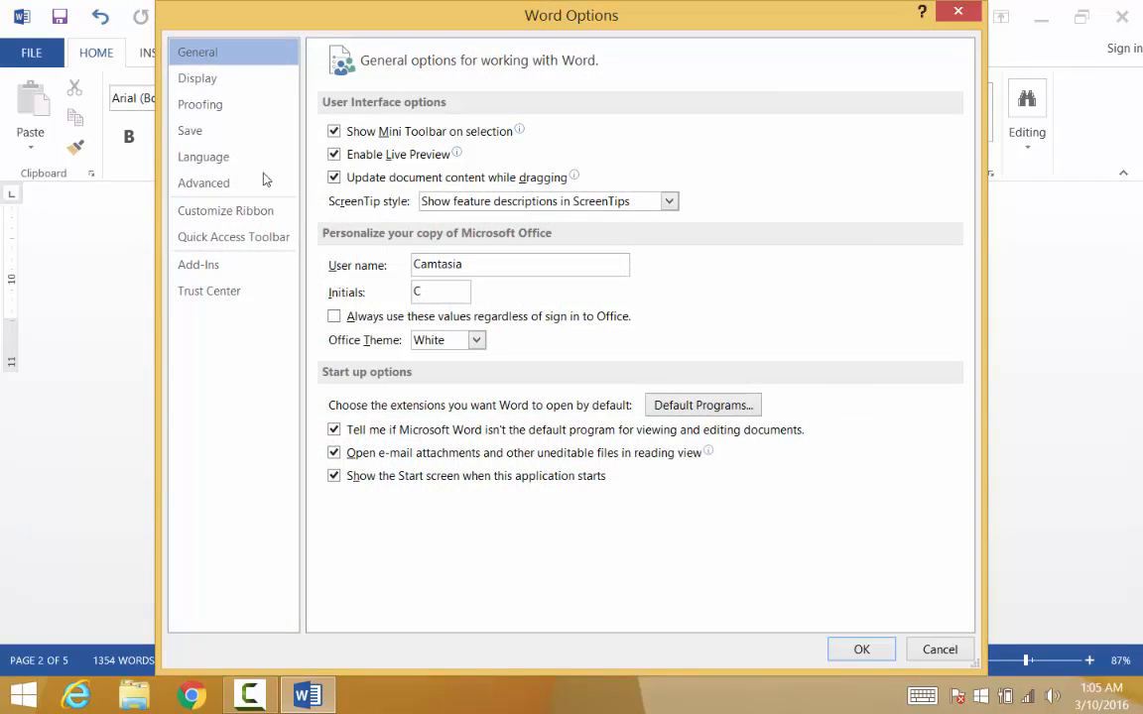
click(205, 130)
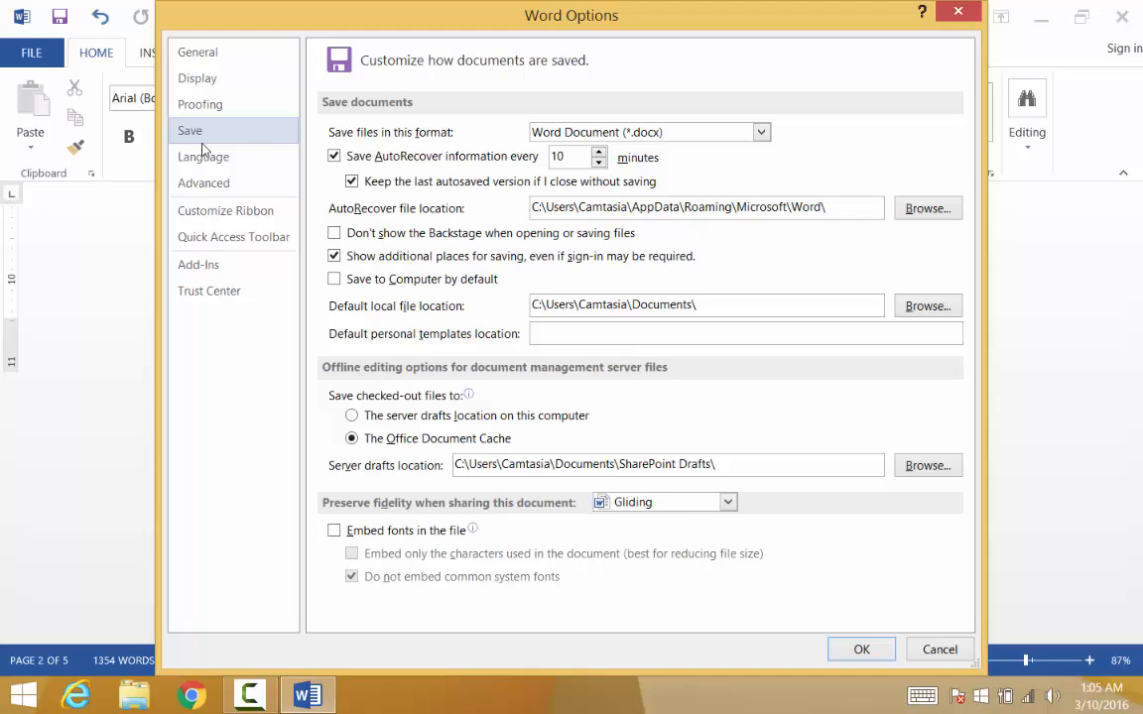
click(335, 531)
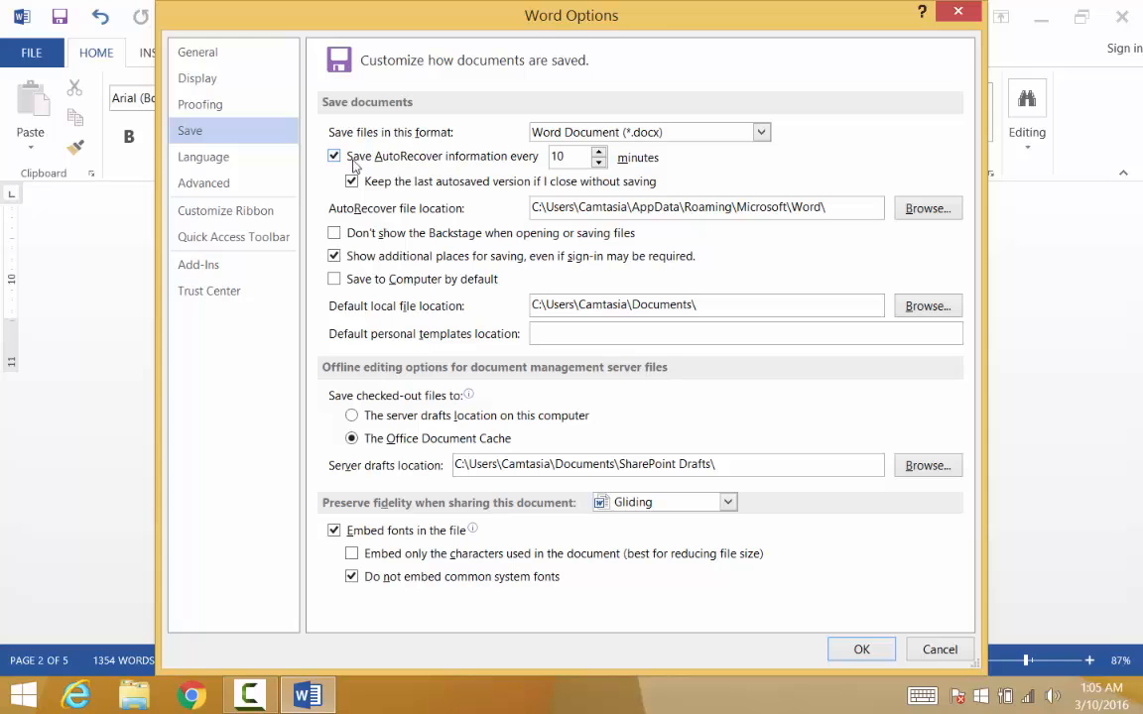
Step: Set AutoRecover information to be saved every 12 minutes, apply the options and save the document
click(598, 152)
click(598, 152)
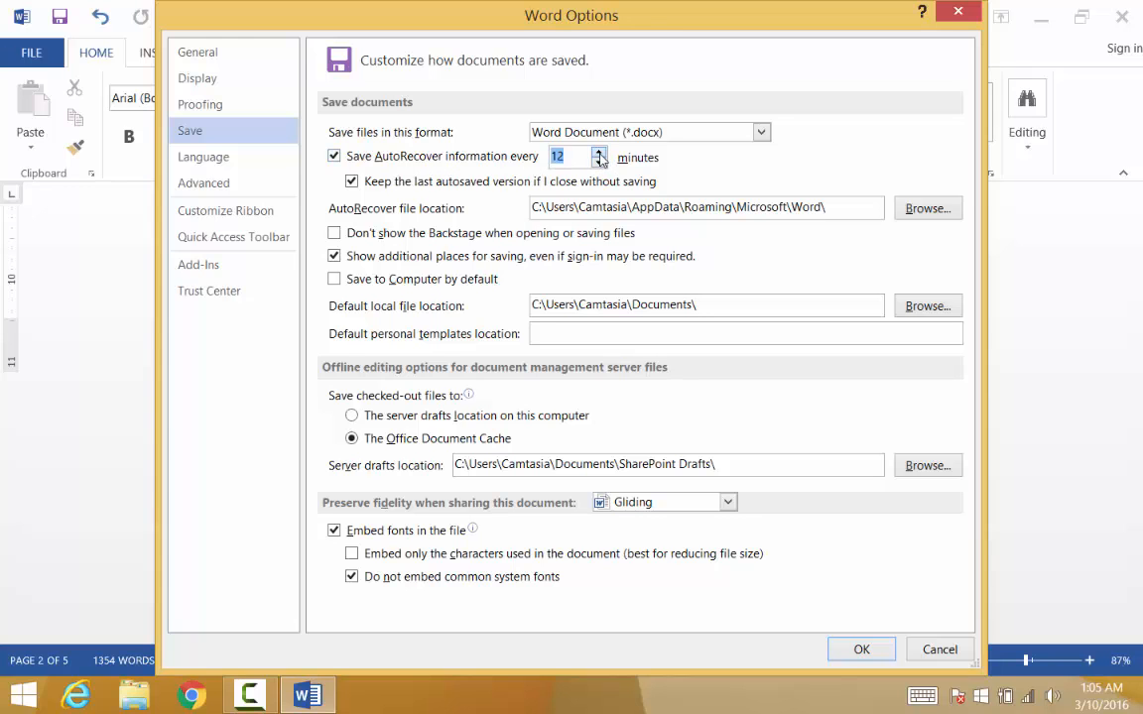
click(855, 650)
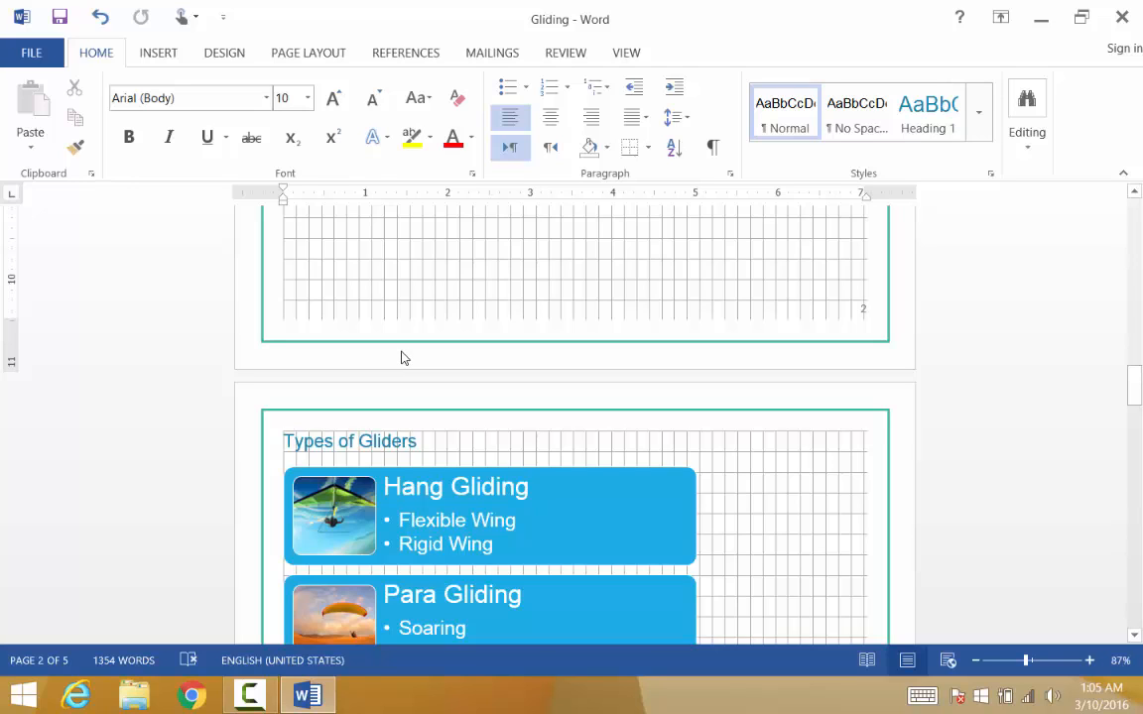
click(61, 19)
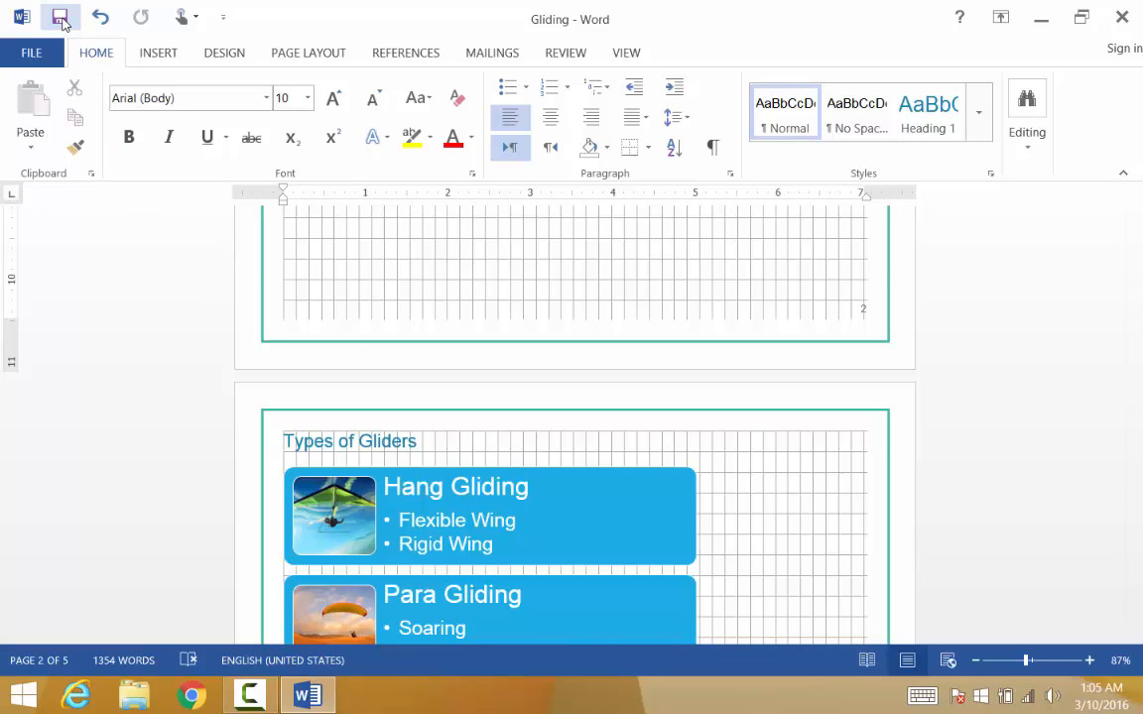